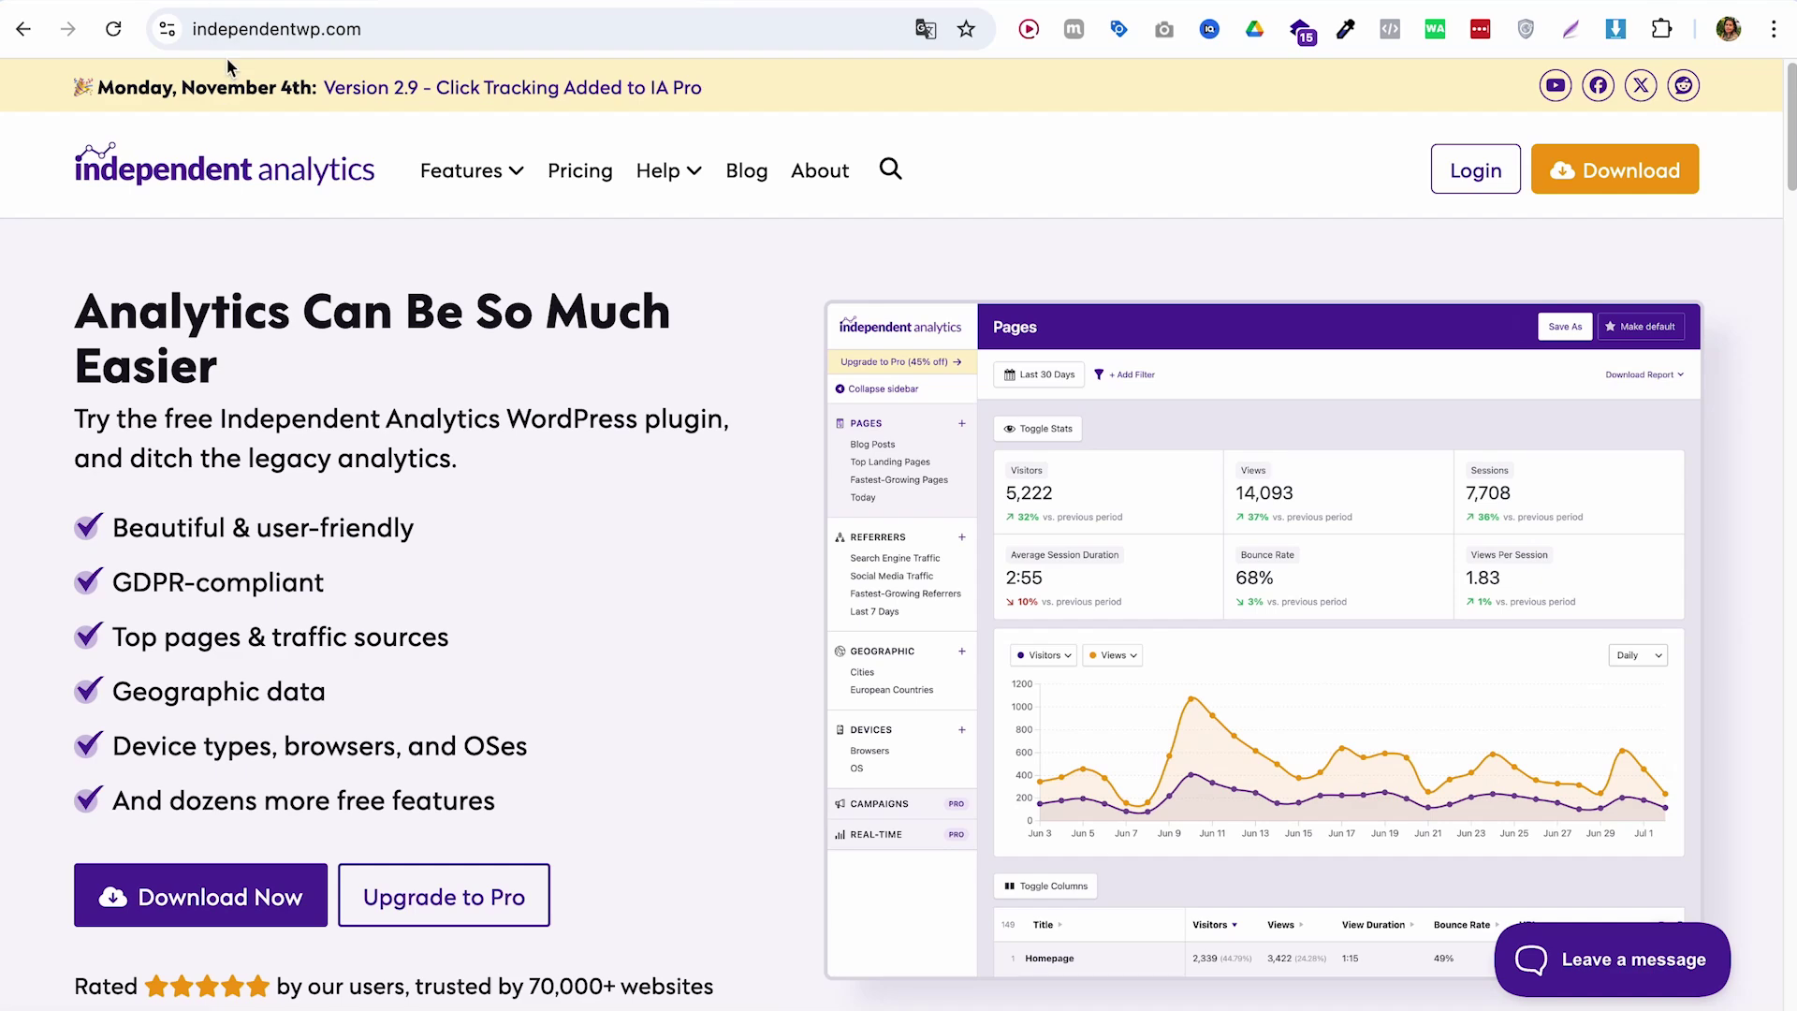
Step: Switch to the Páginas na Prática WordPress admin and search for "independent analytics" among the plugins available to add
{"action": "left_click", "coordinate": [233, 3]}
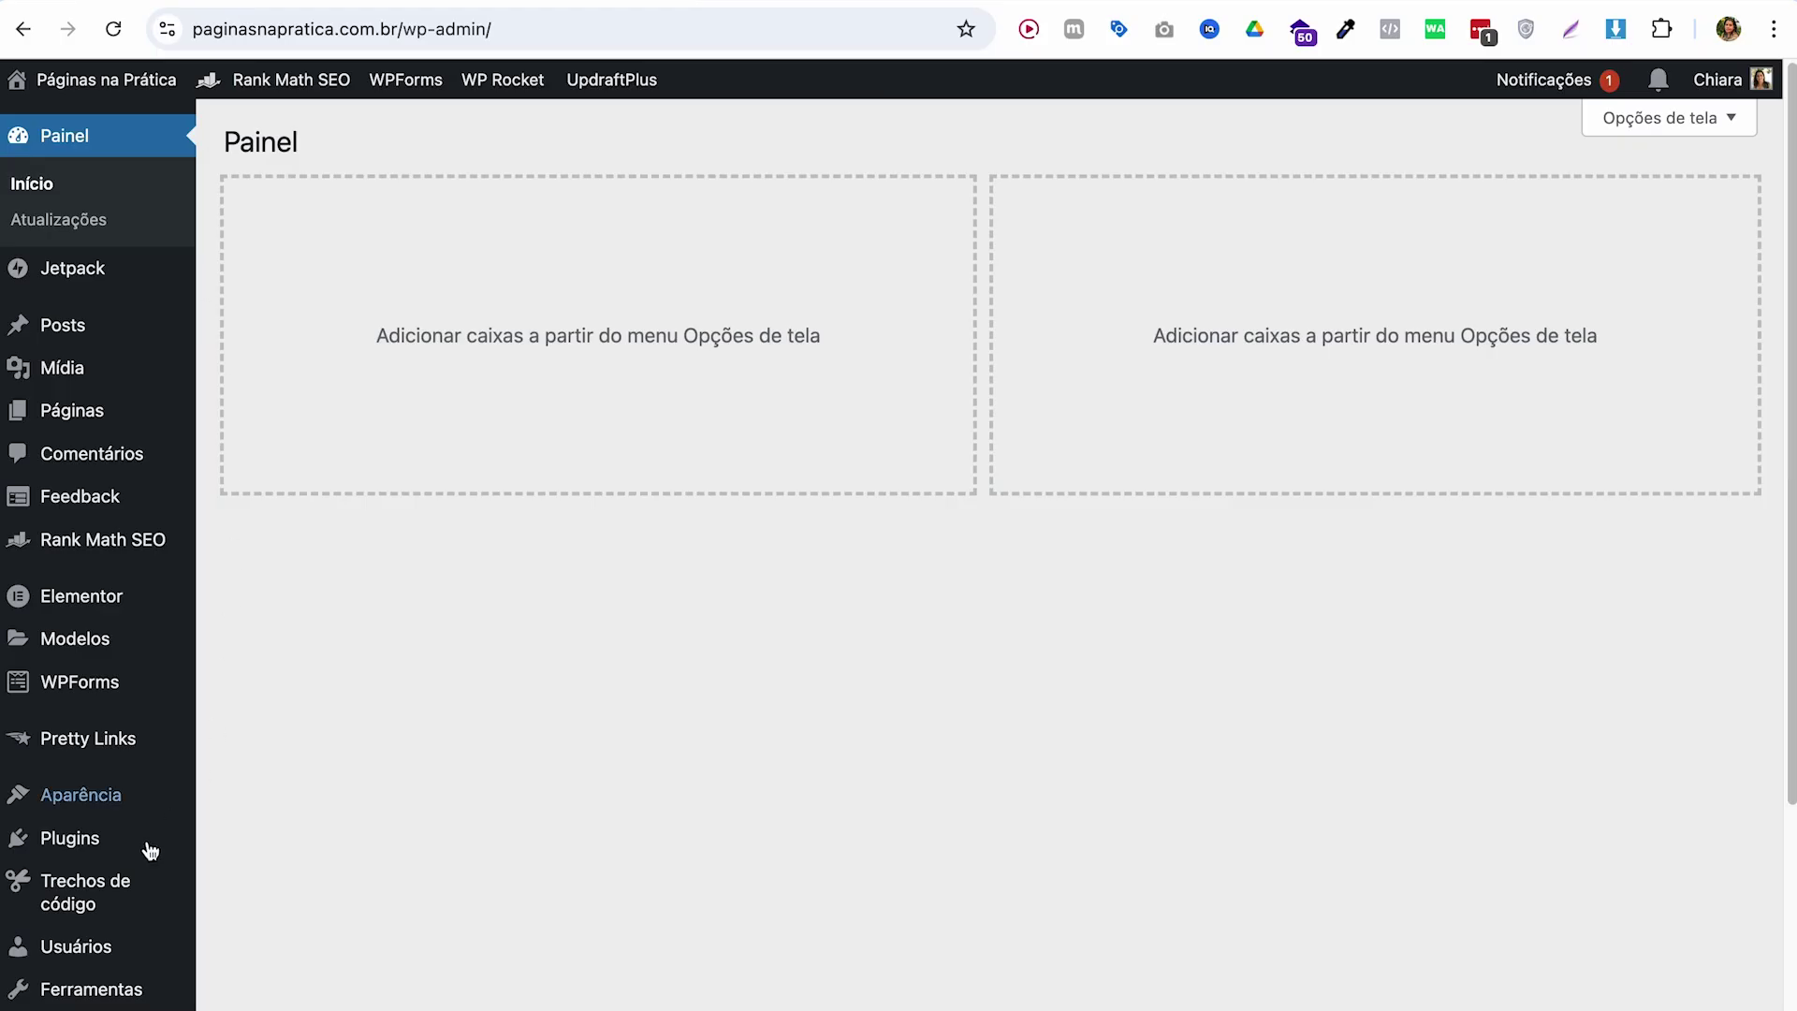
{"action": "mouse_move", "coordinate": [82, 859]}
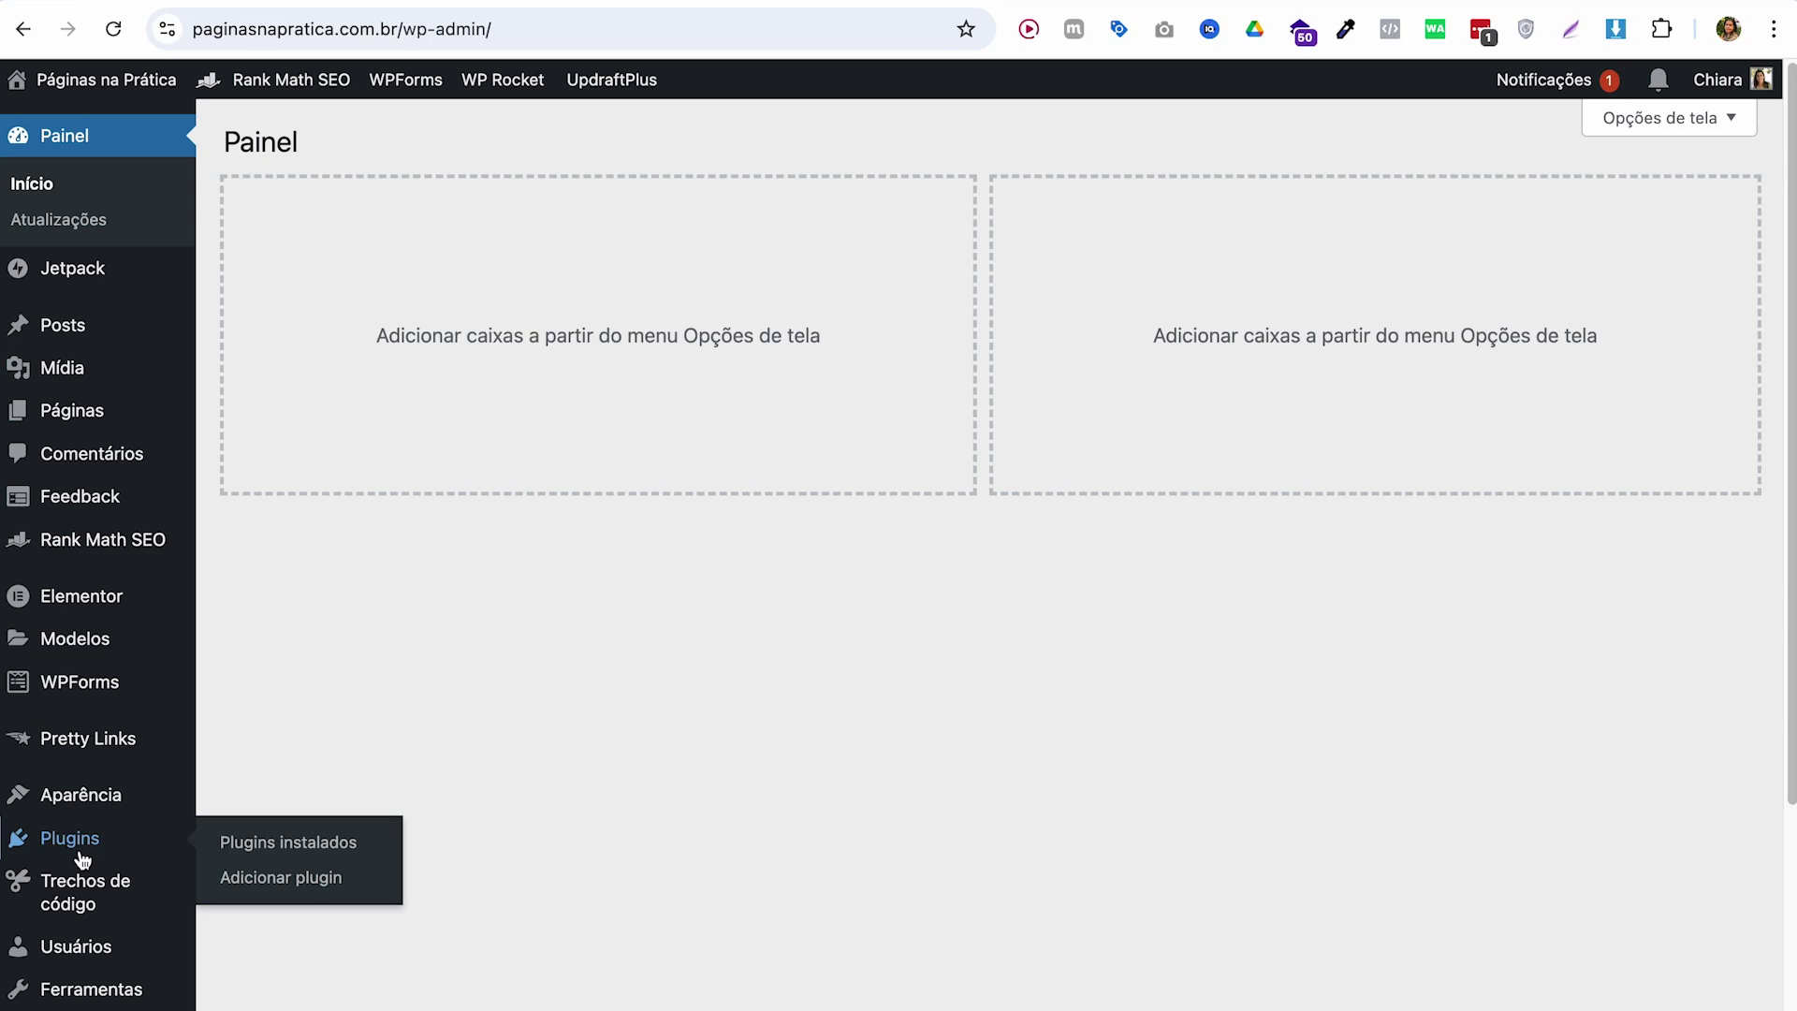
{"action": "left_click", "coordinate": [278, 886]}
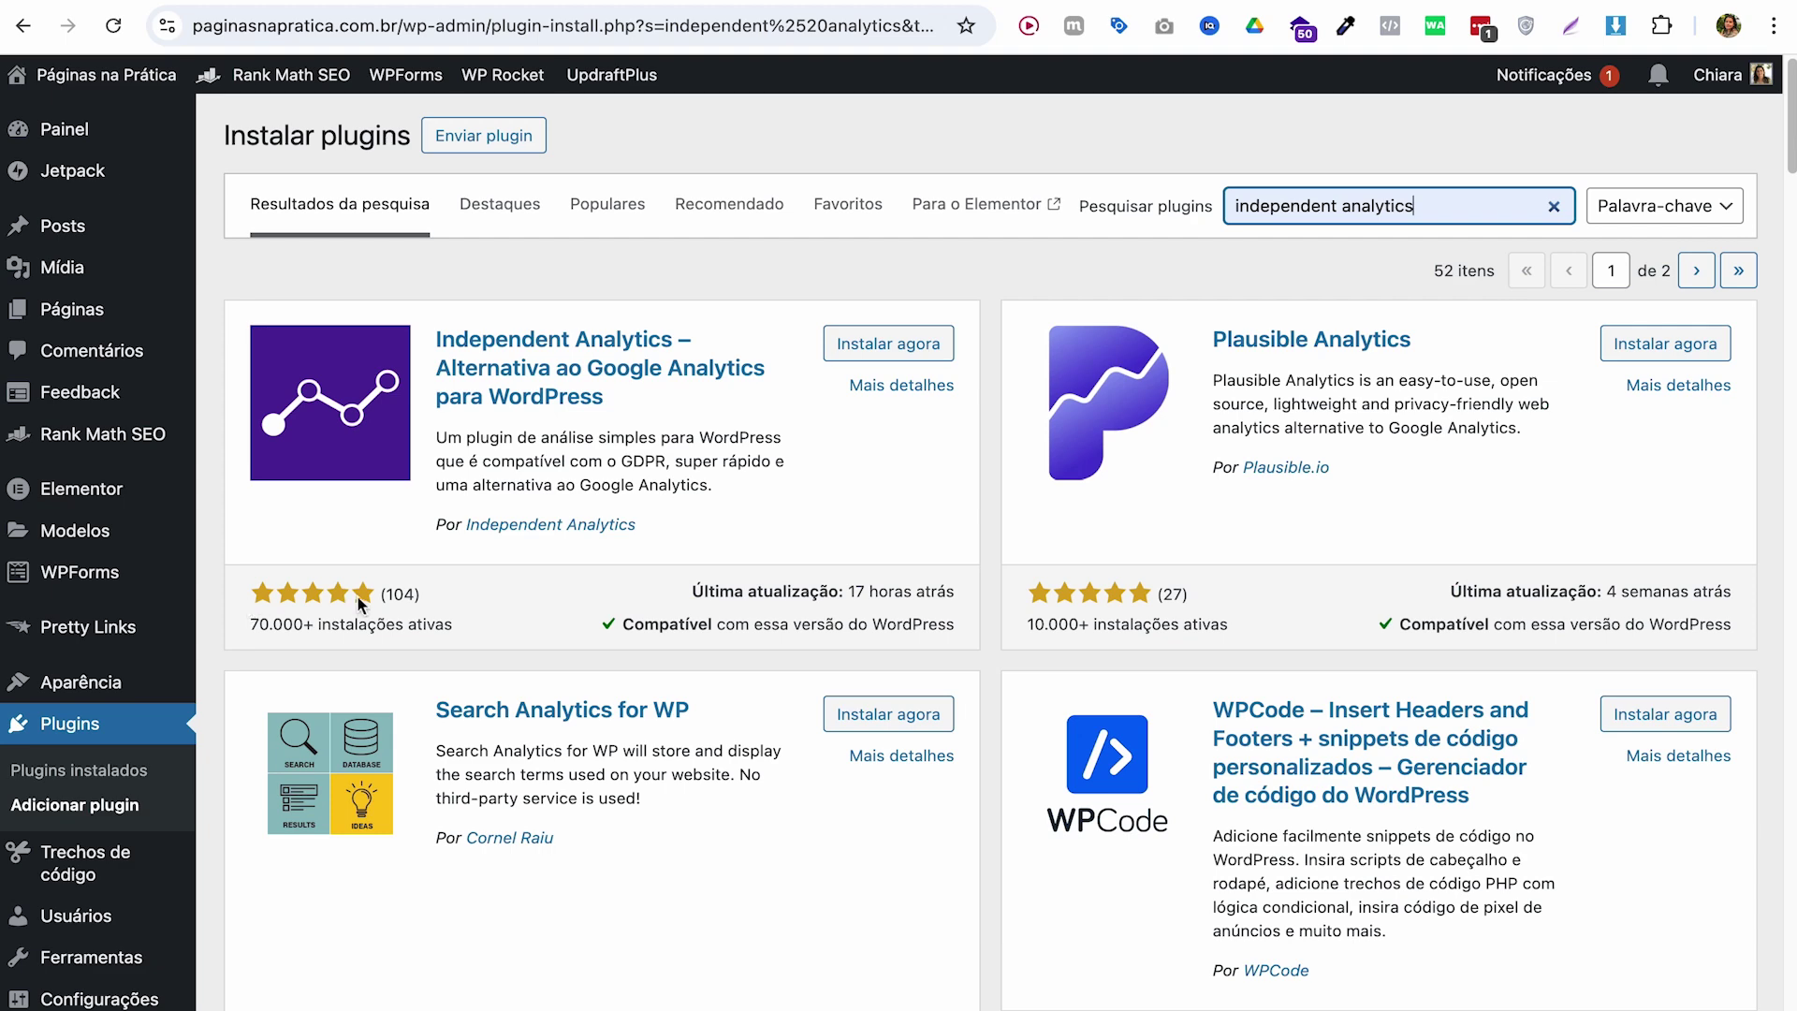
Step: Install and activate the Independent Analytics plugin, skipping its email notification opt-in
{"action": "left_click", "coordinate": [851, 348]}
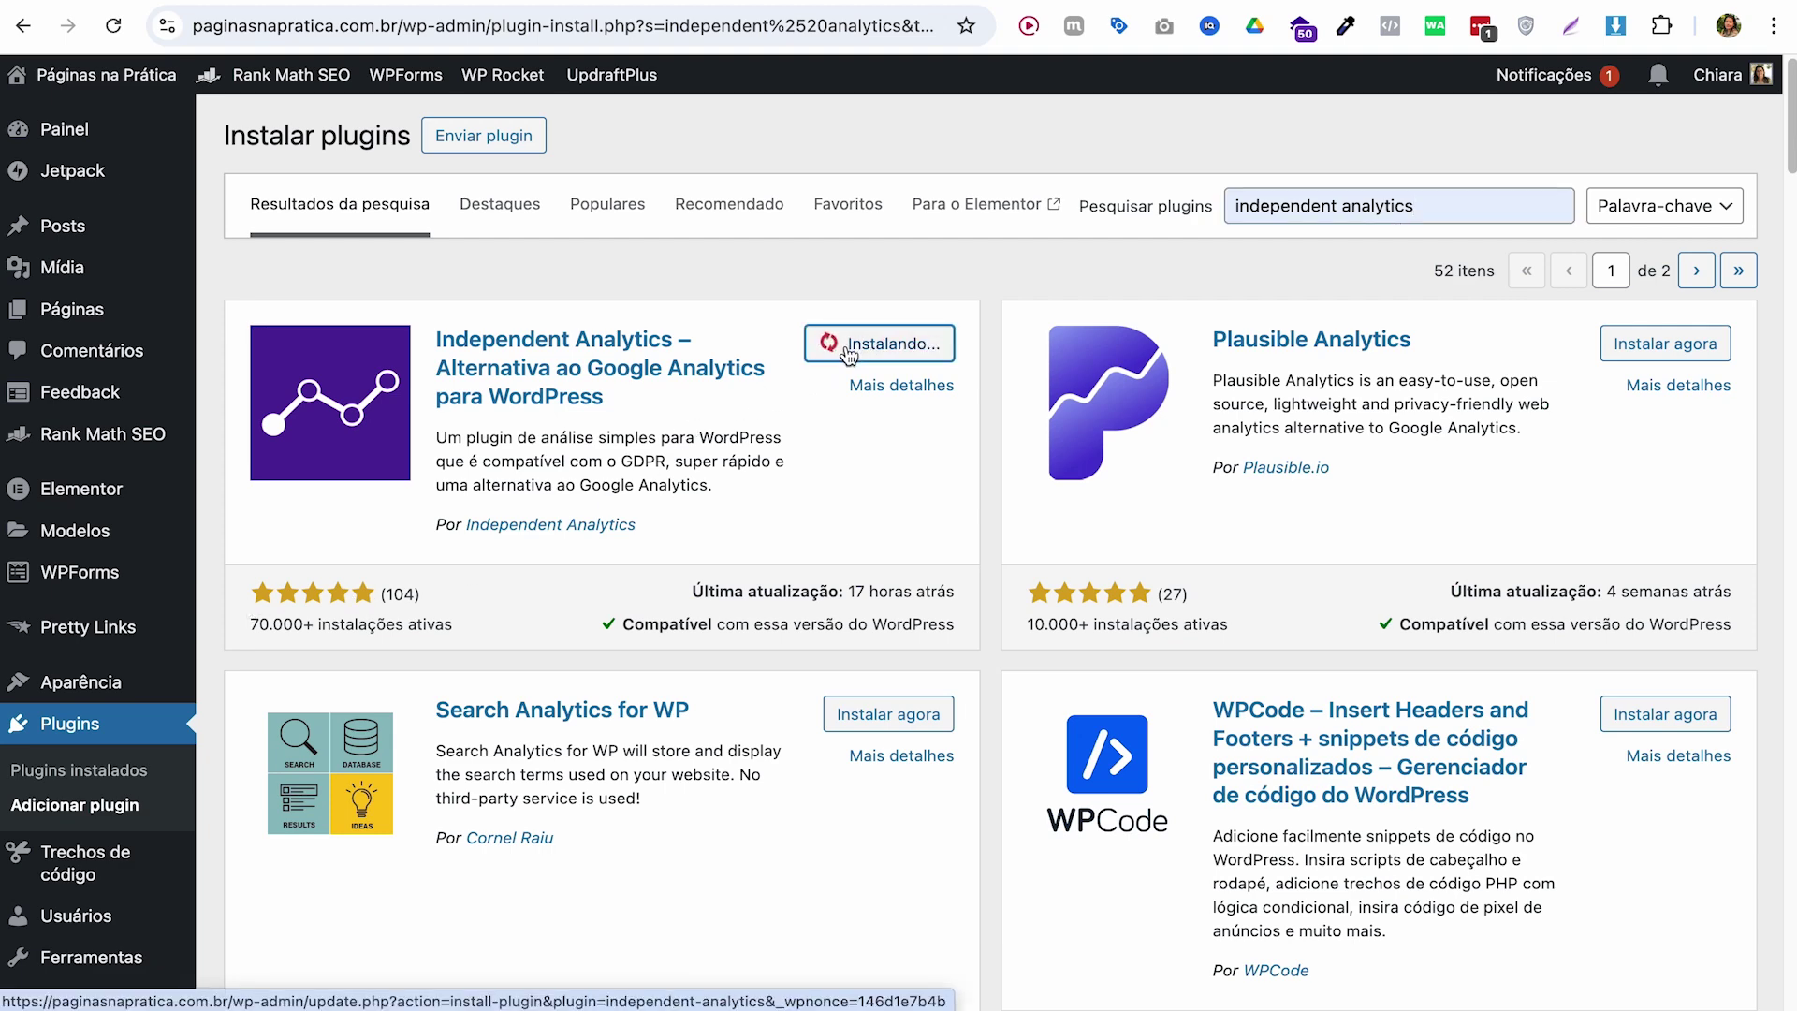
{"action": "left_click", "coordinate": [852, 347]}
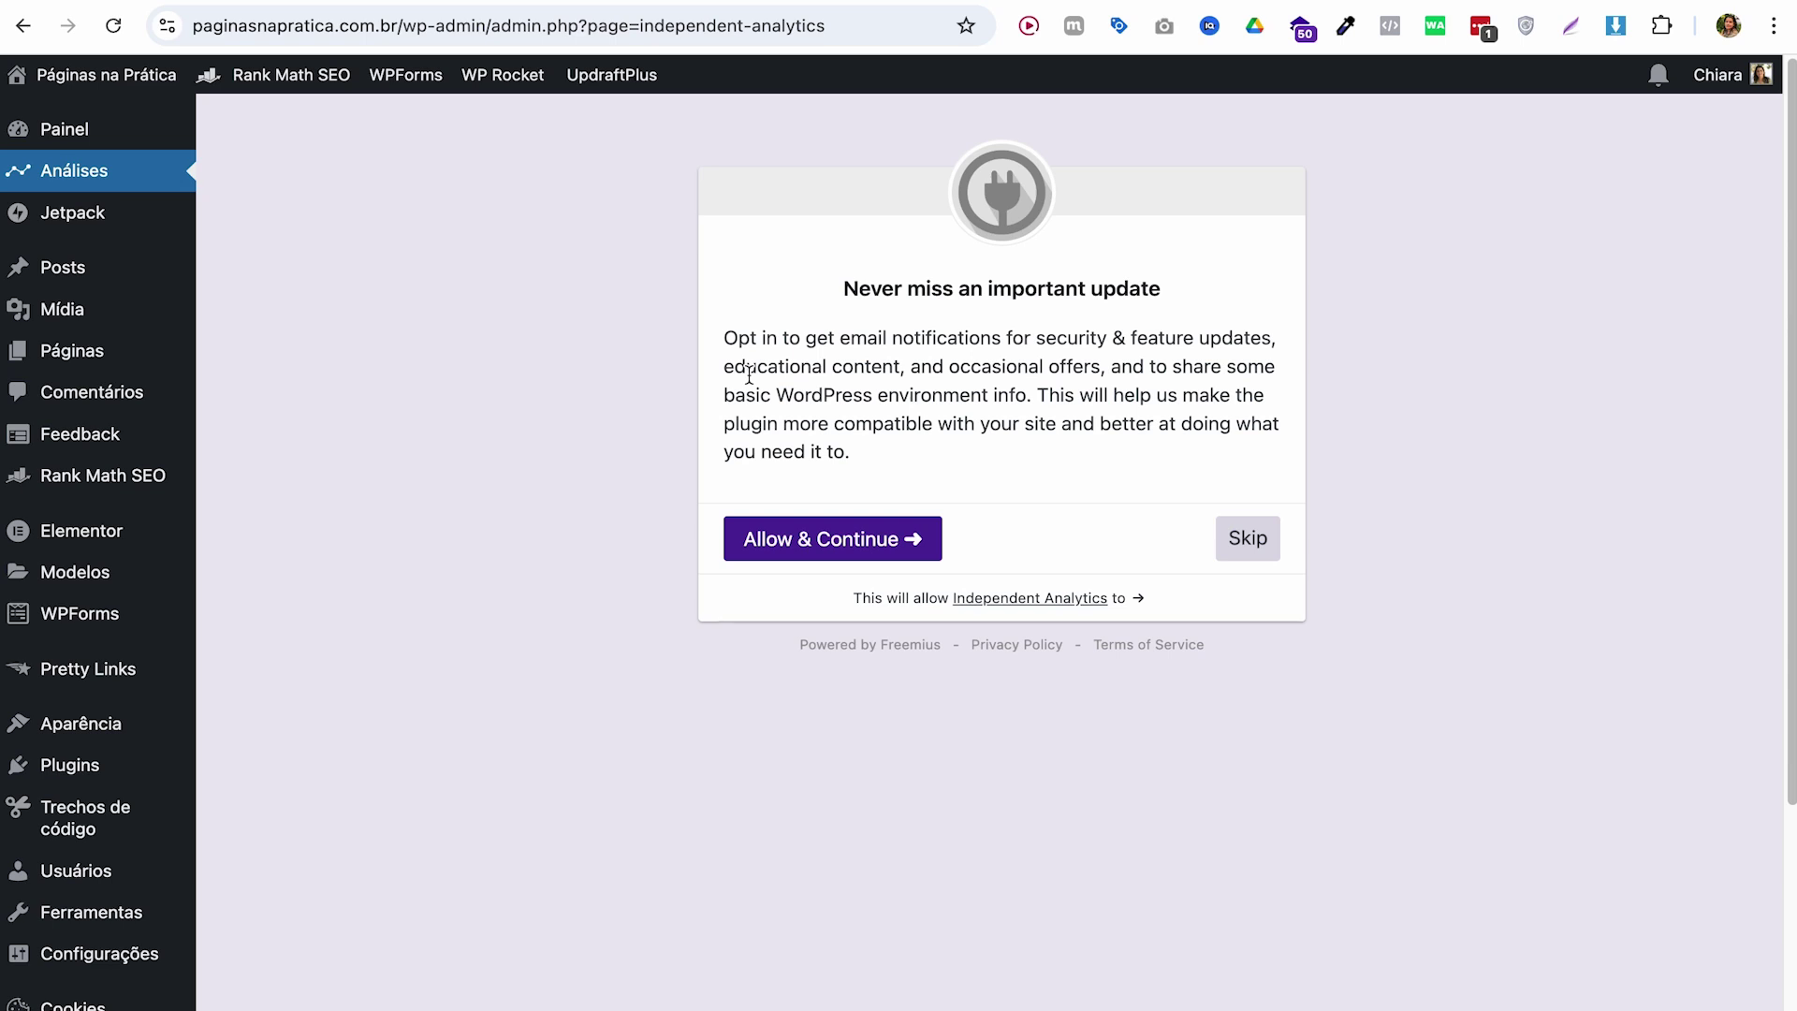
{"action": "left_click", "coordinate": [1250, 558]}
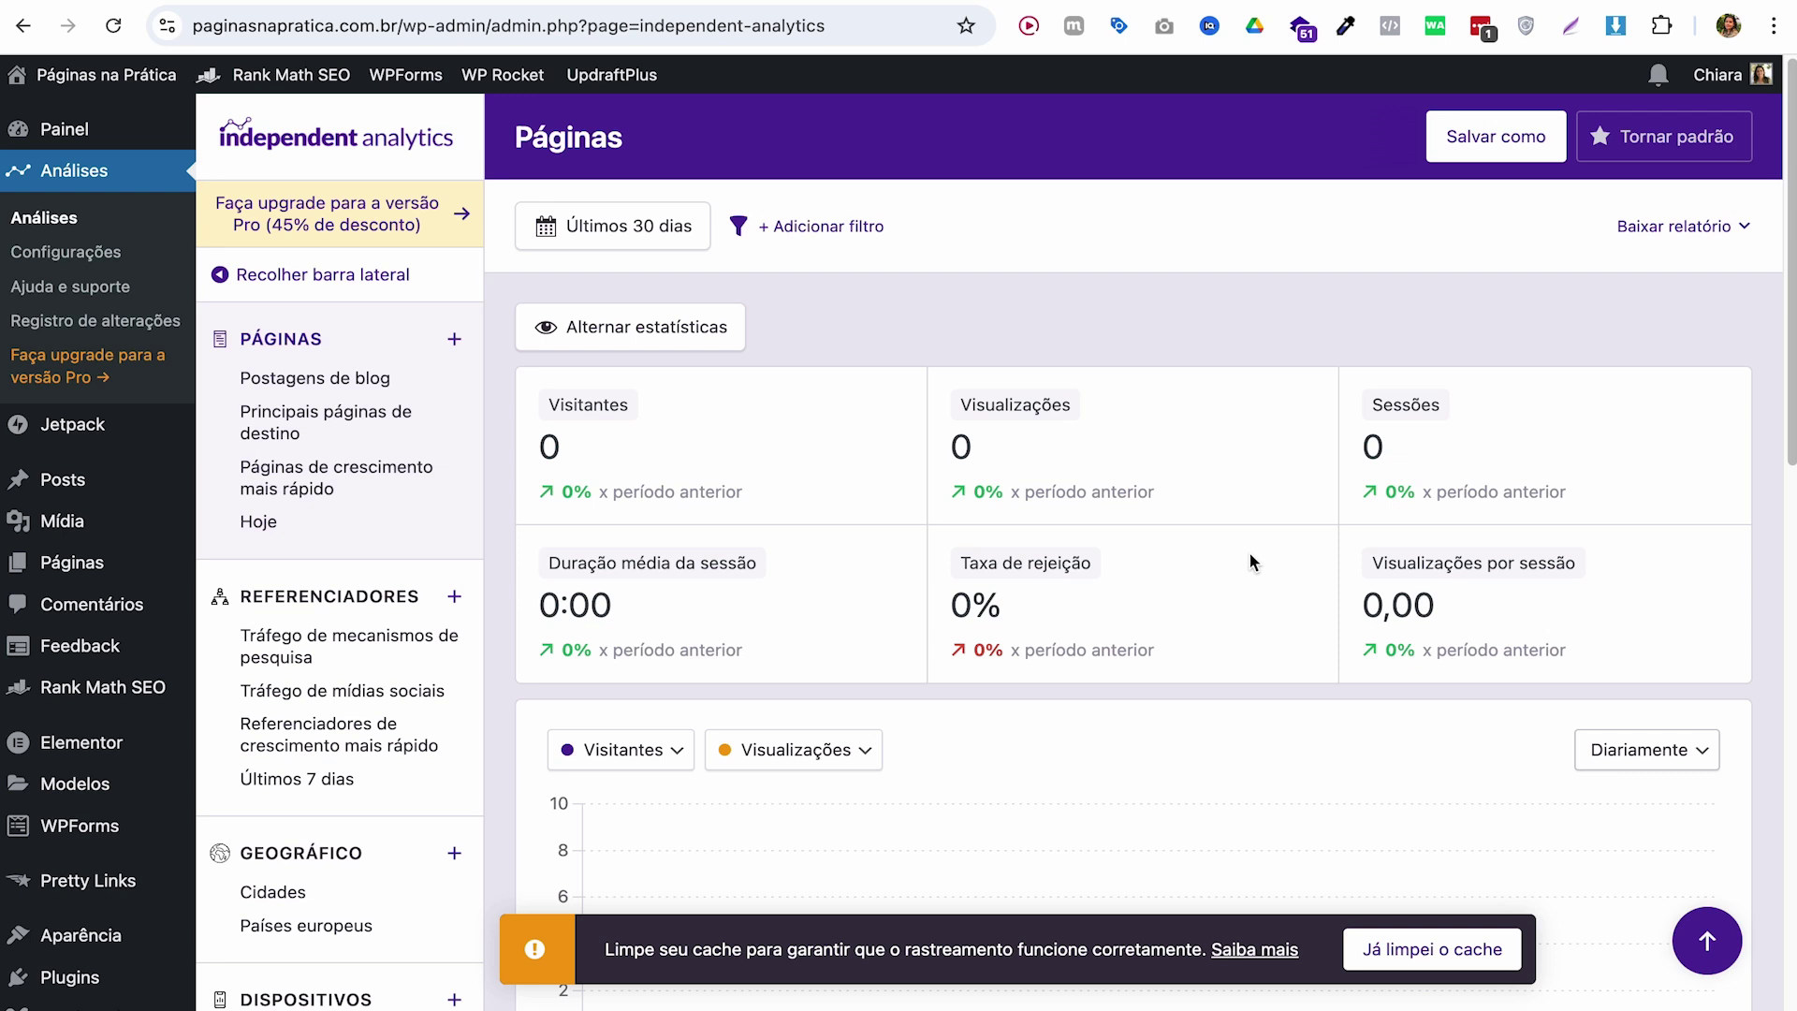
Step: View the Análises widget on the WordPress dashboard and open its full Páginas report
{"action": "left_click", "coordinate": [64, 134]}
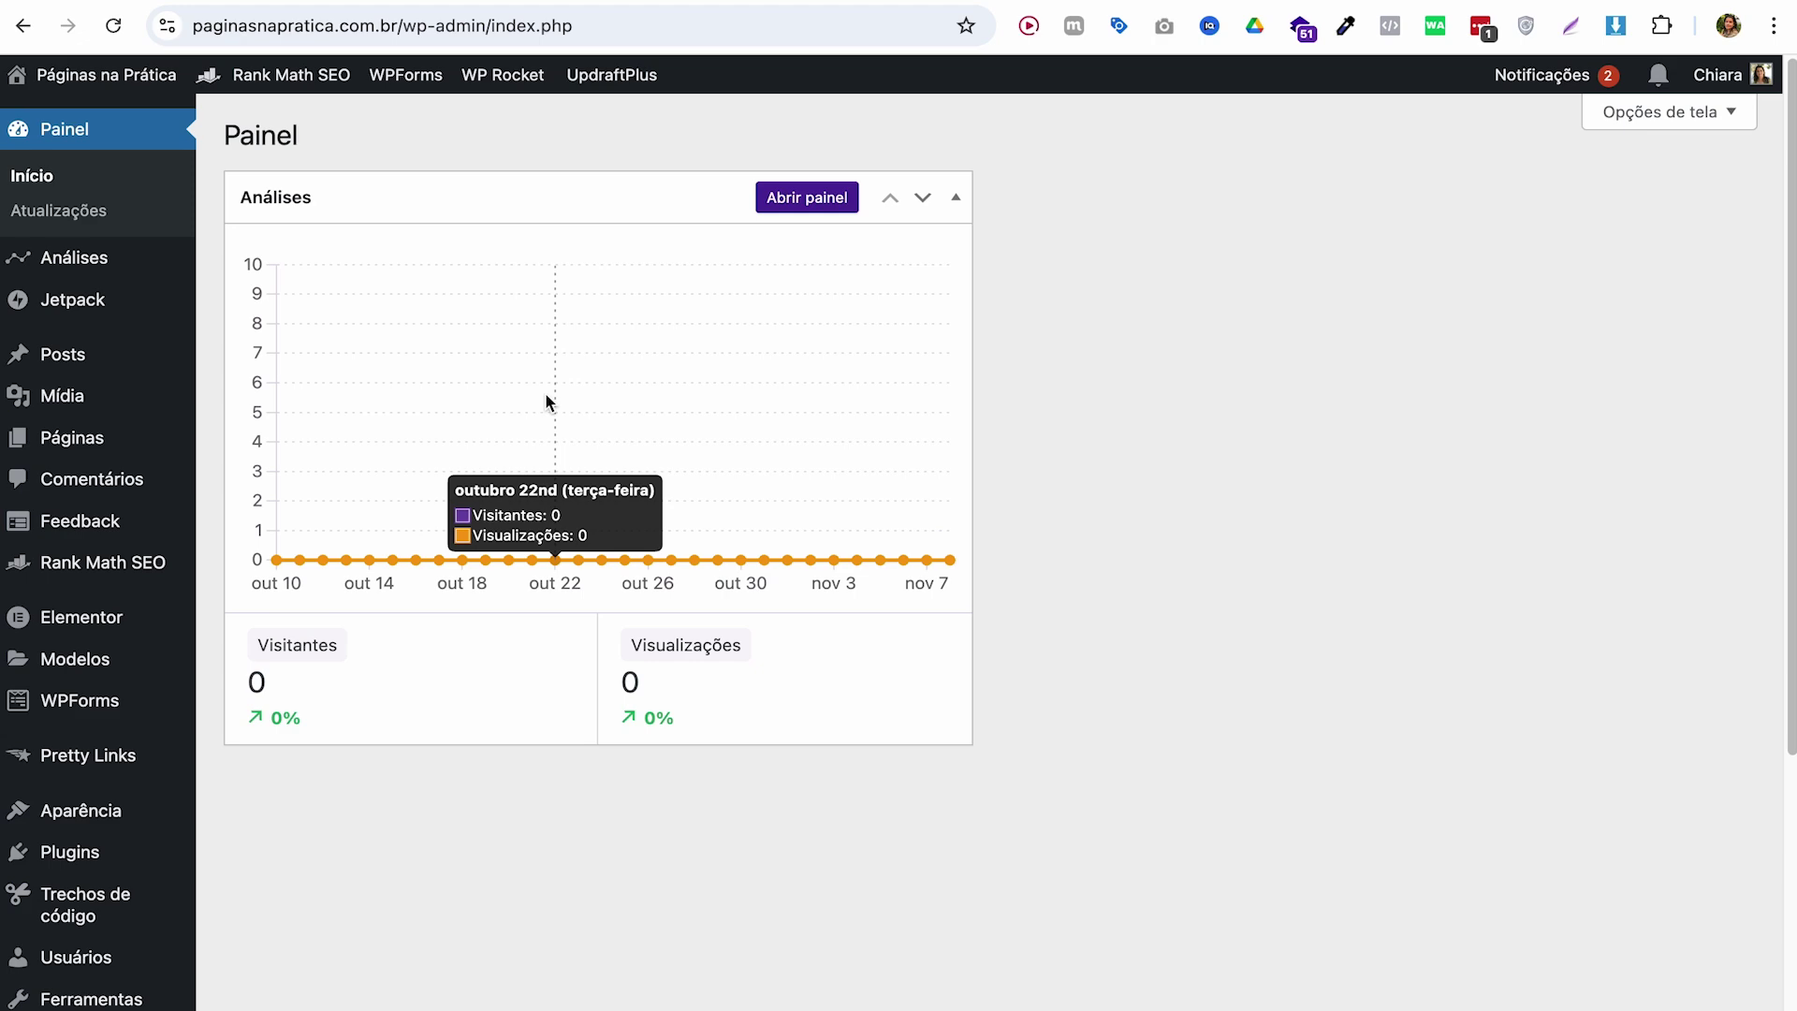
{"action": "left_click", "coordinate": [805, 200]}
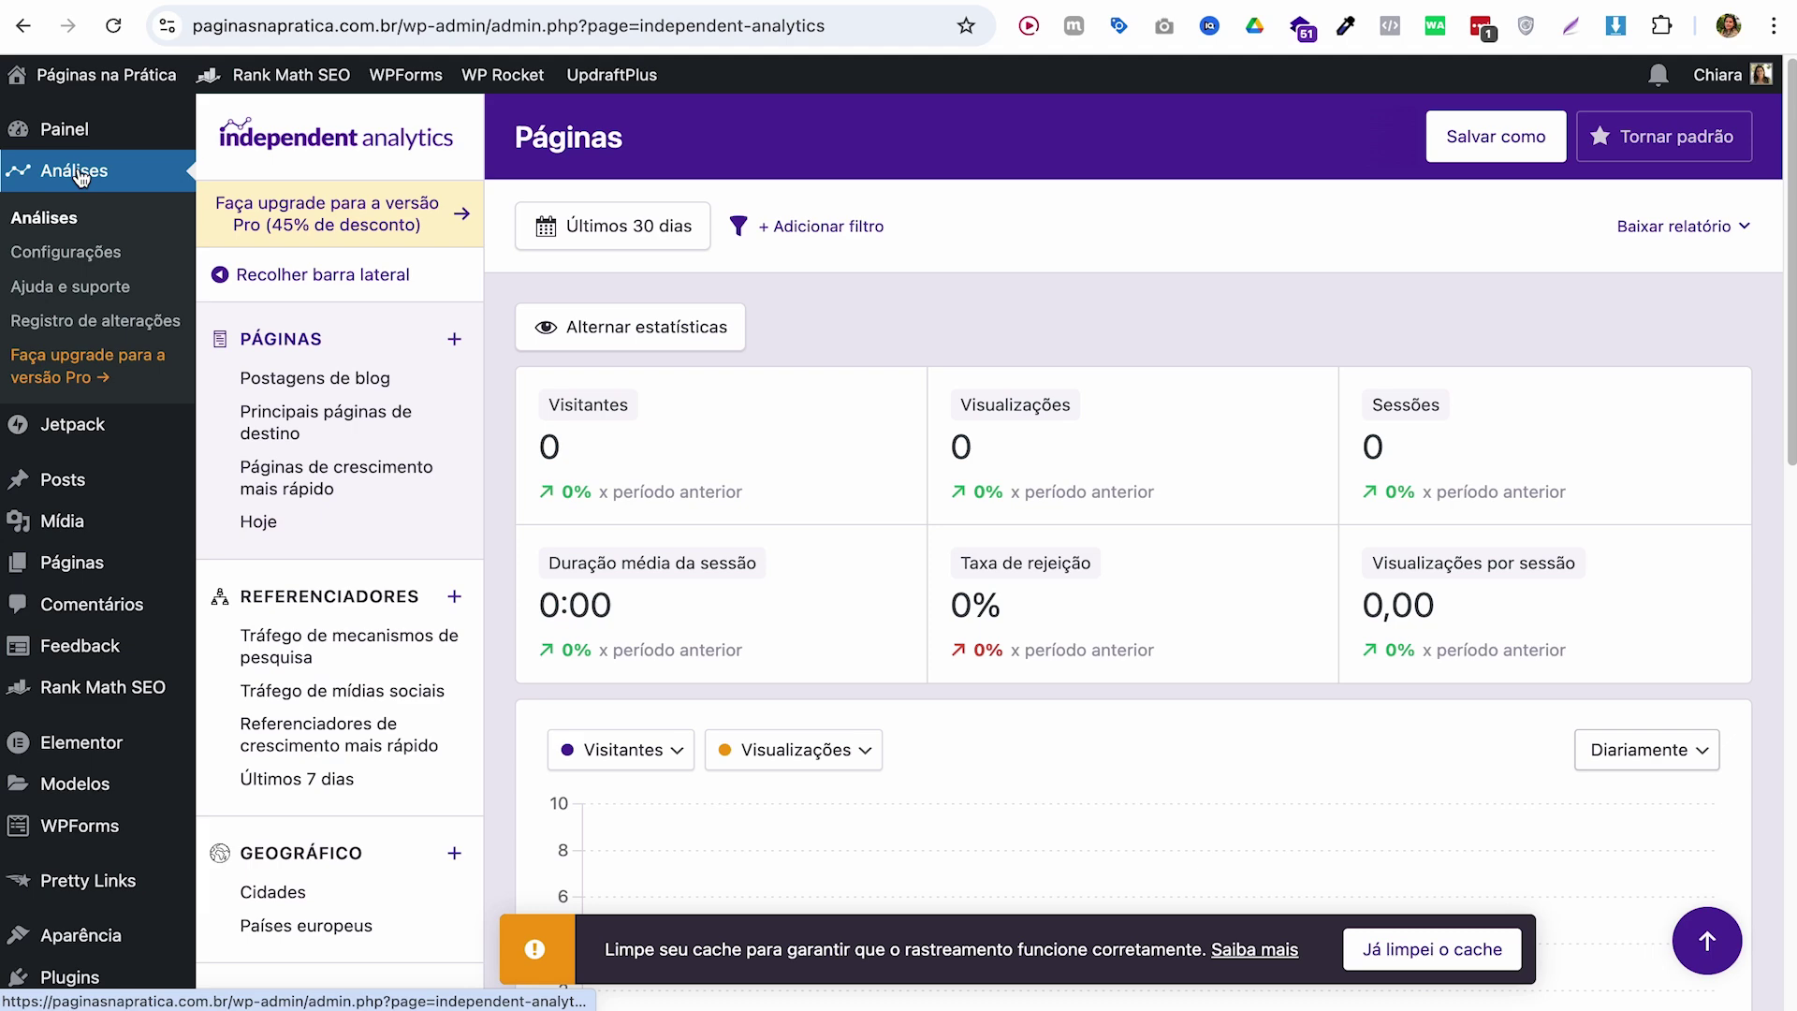
{"action": "scroll", "coordinate": [786, 509], "scroll_direction": "down", "scroll_amount": 5}
{"action": "scroll", "coordinate": [786, 510], "scroll_direction": "up", "scroll_amount": 5}
{"action": "left_click", "coordinate": [458, 37]}
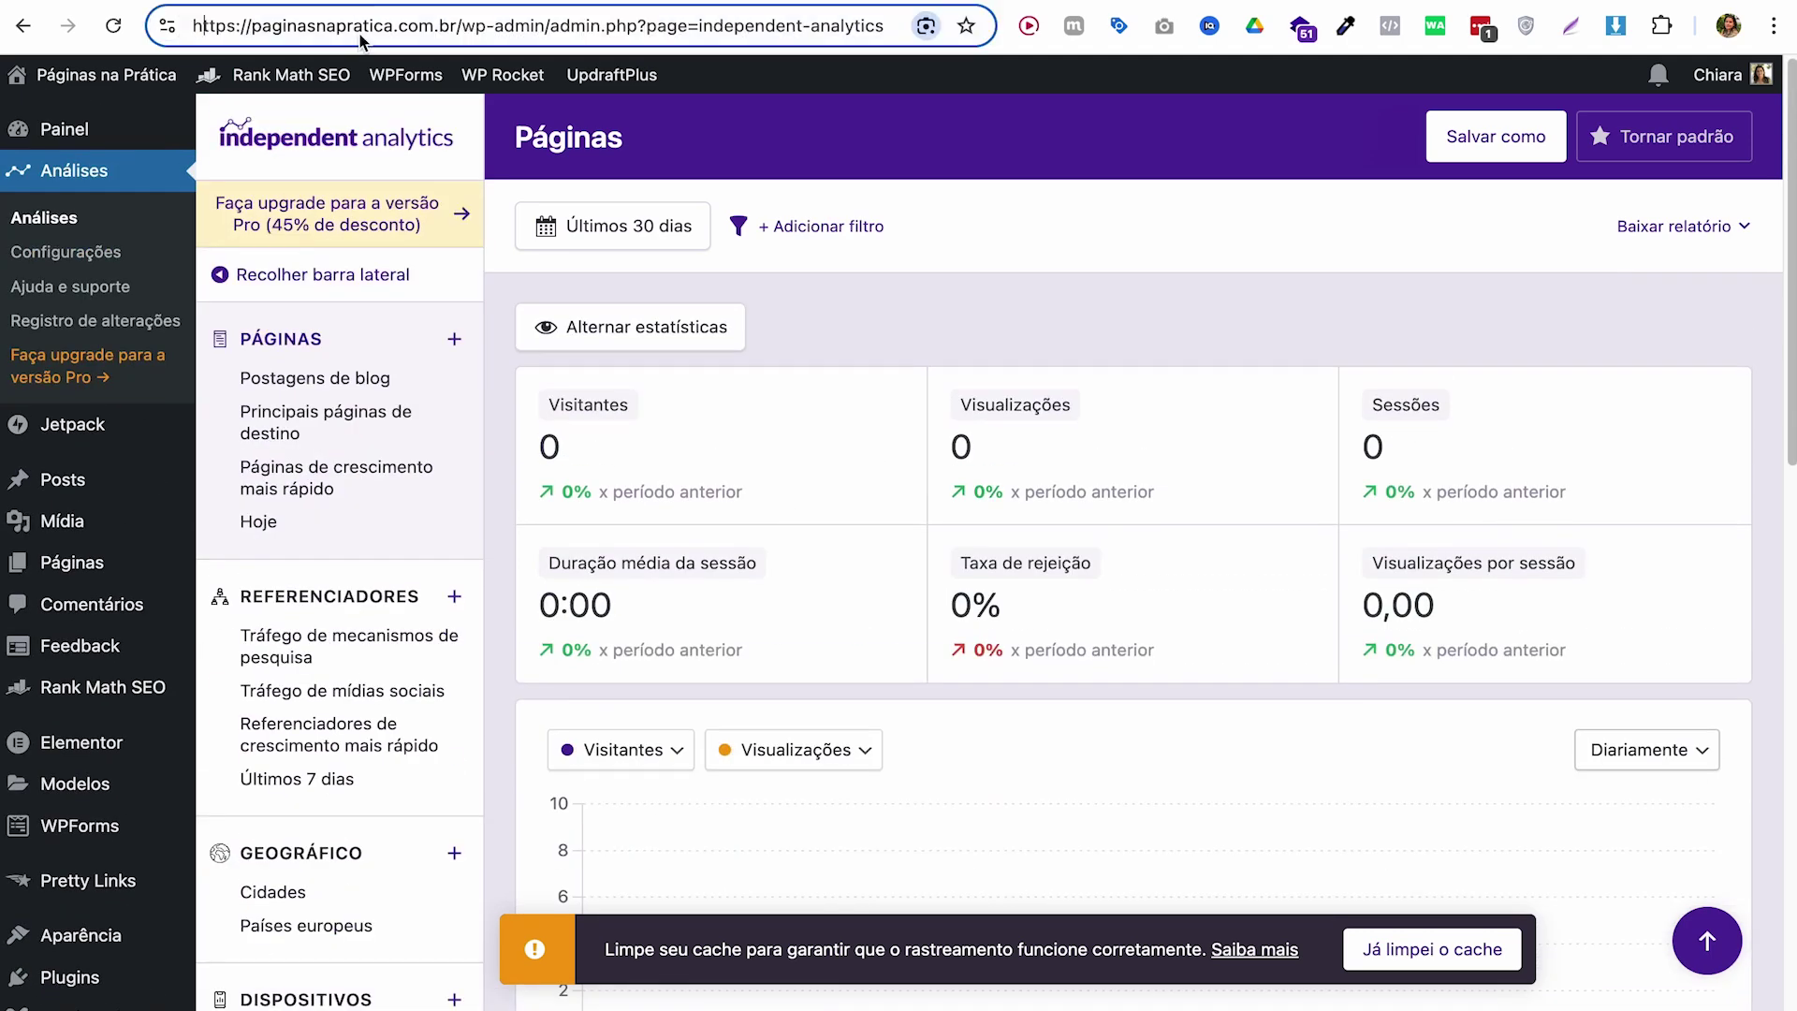
{"action": "left_click_drag", "start_coordinate": [458, 36], "coordinate": [147, 39]}
{"action": "right_click", "coordinate": [317, 35]}
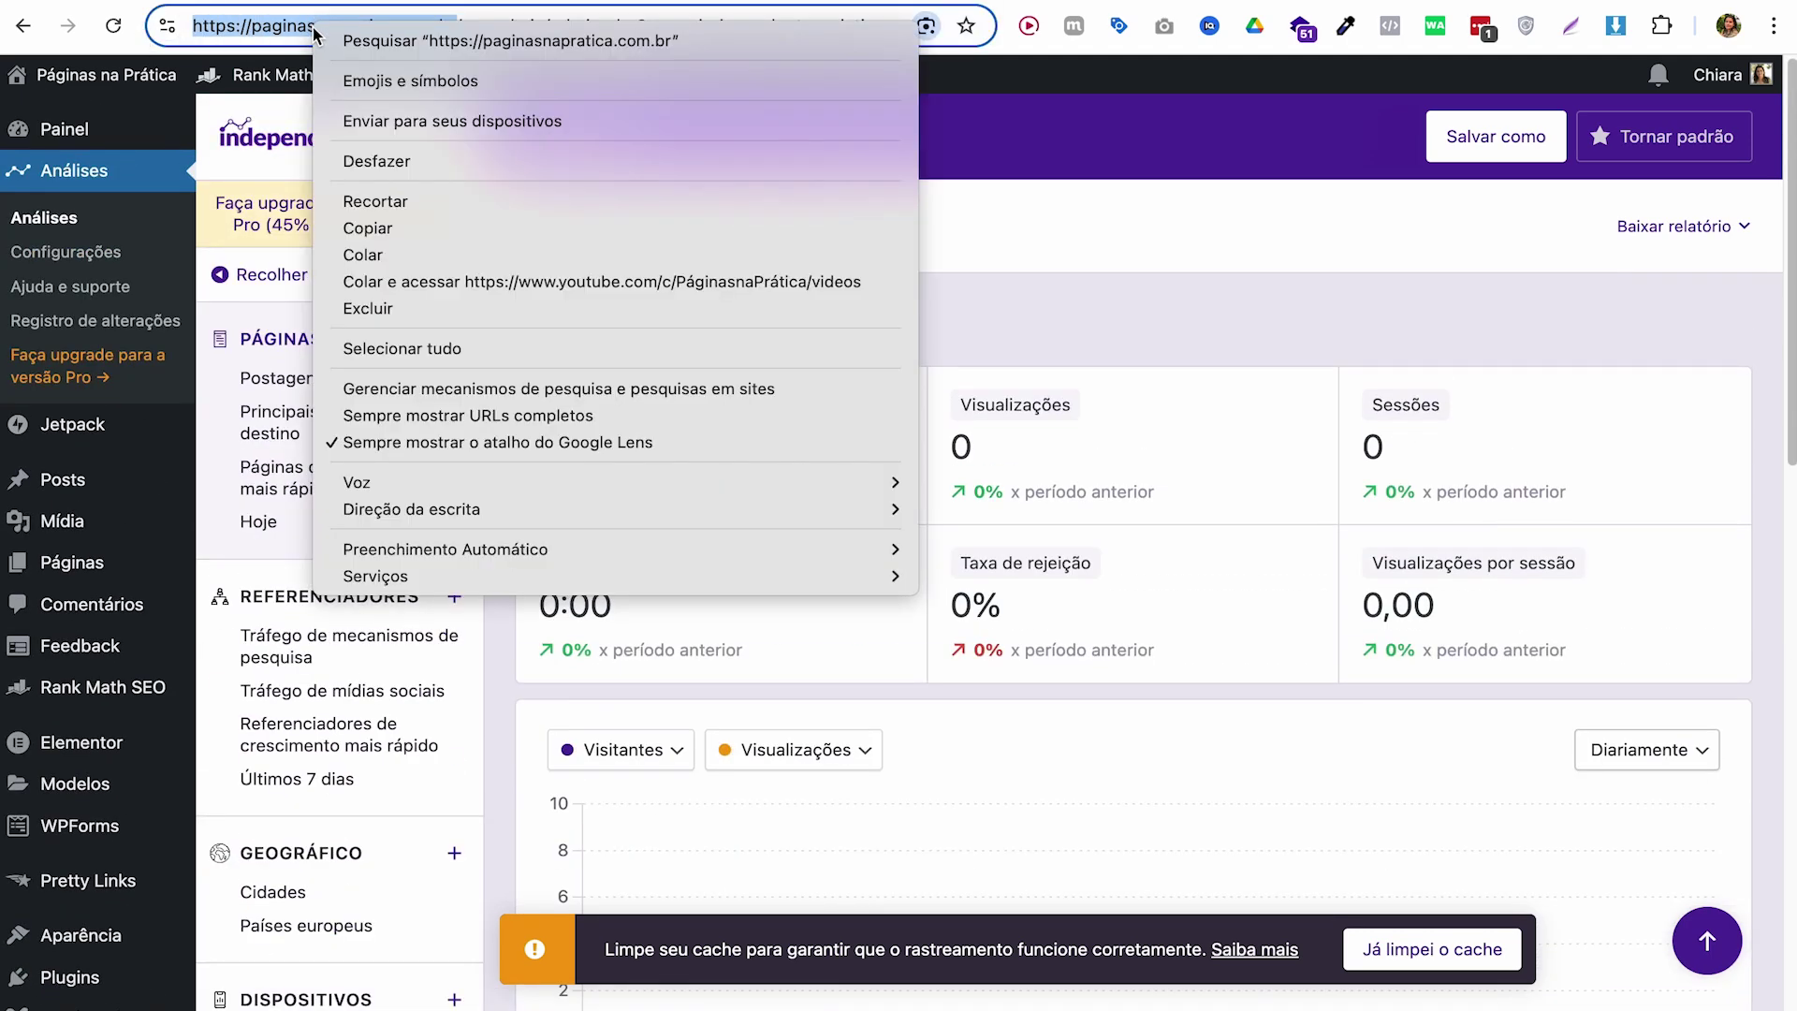
{"action": "left_click", "coordinate": [373, 229]}
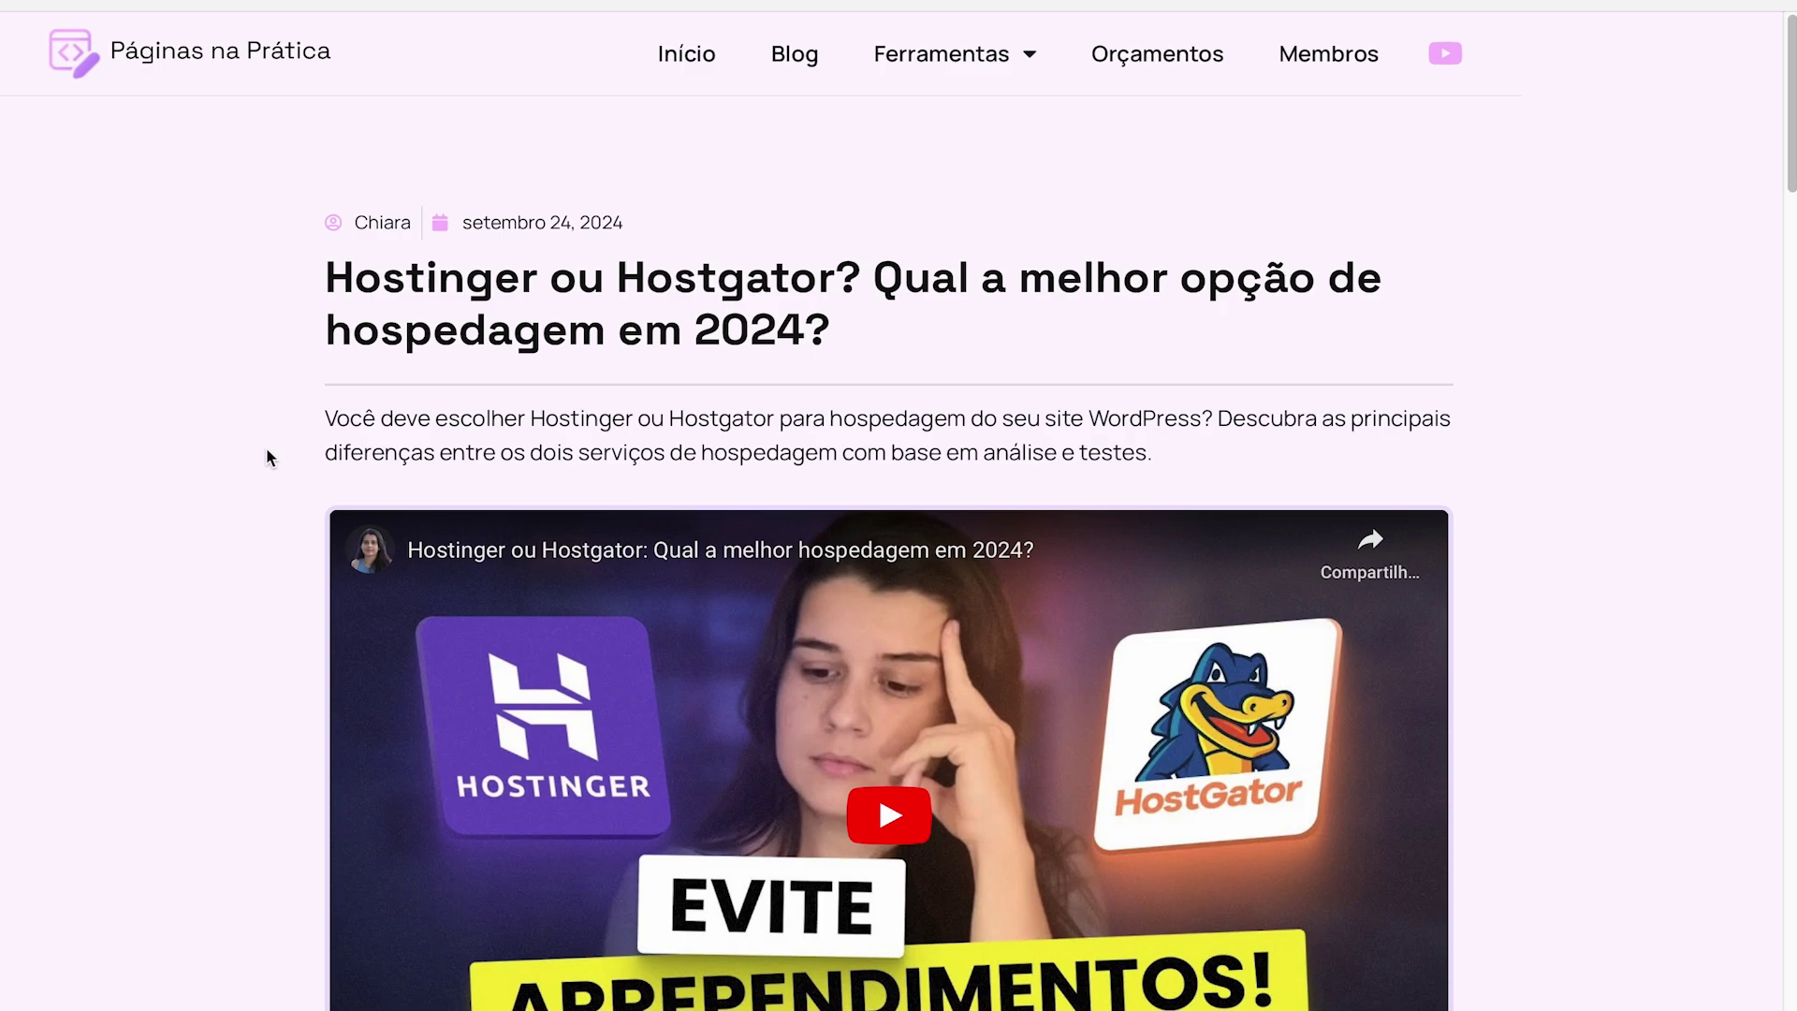
Step: Browse the site's post comparing Hostinger and Hostgator as a visitor, and reload the analytics report
{"action": "scroll", "coordinate": [266, 450], "scroll_direction": "down", "scroll_amount": 20}
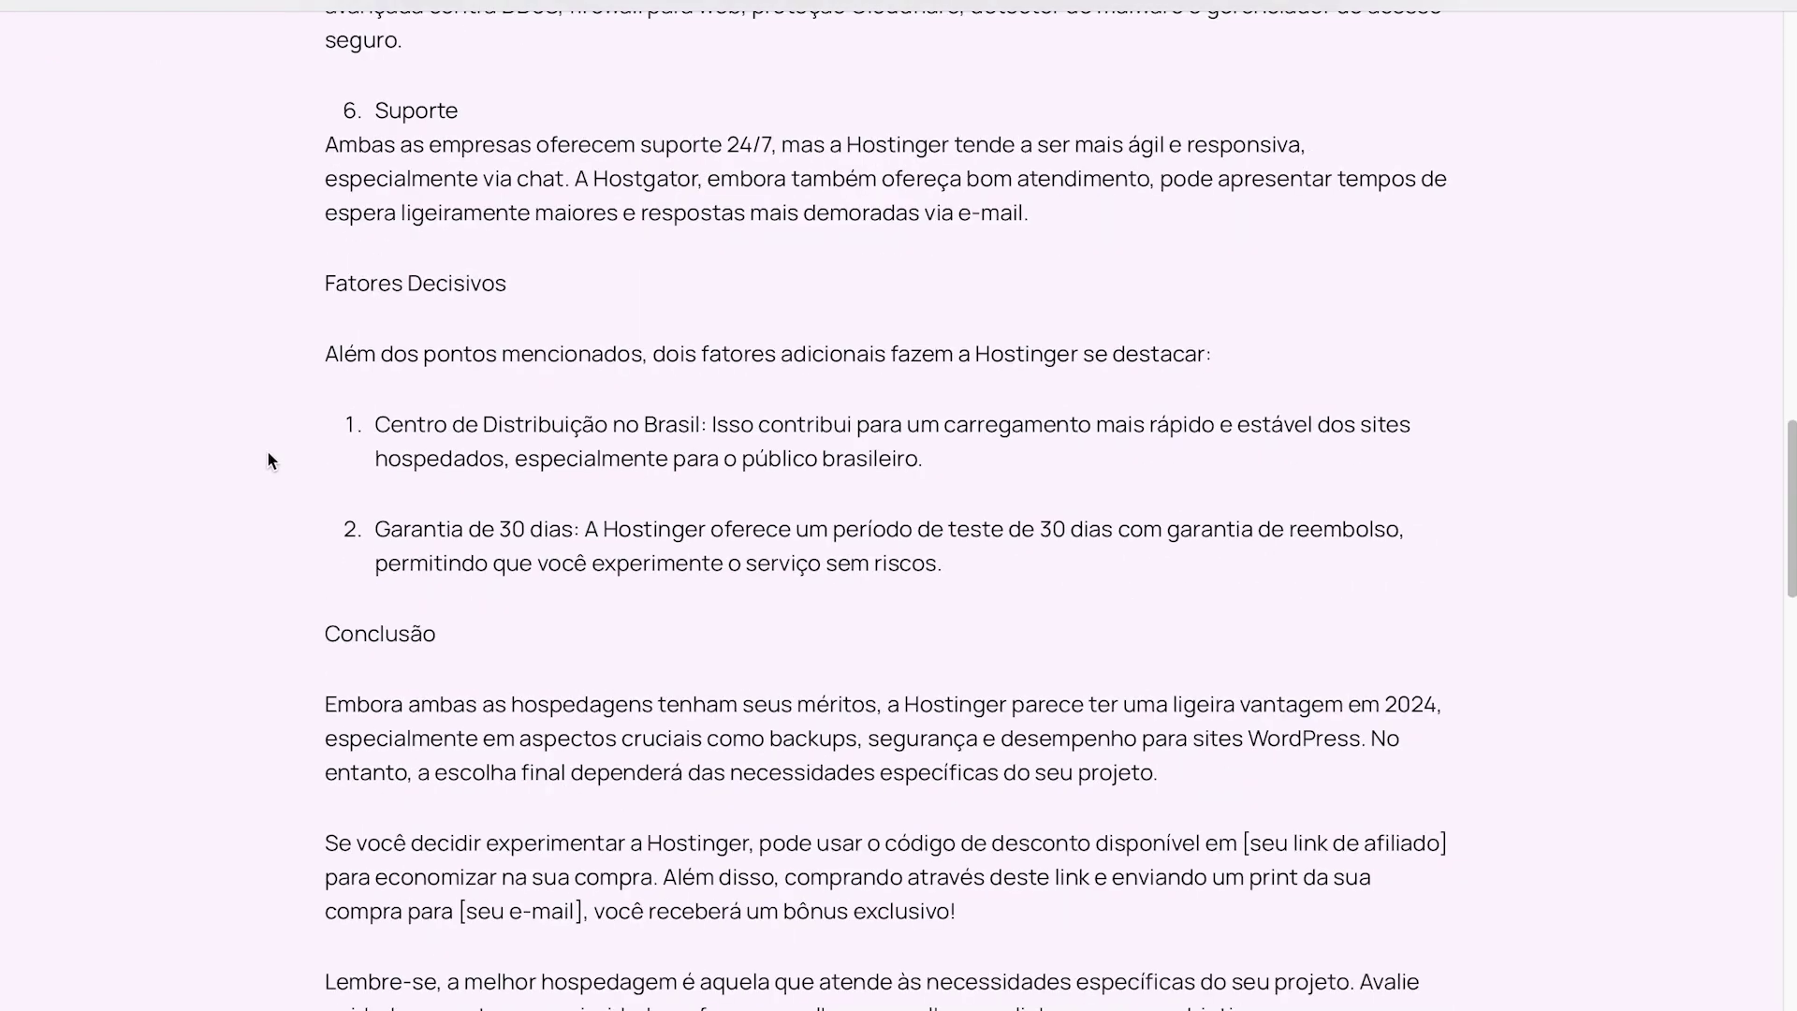
{"action": "scroll", "coordinate": [267, 450], "scroll_direction": "up", "scroll_amount": 12}
{"action": "scroll", "coordinate": [269, 453], "scroll_direction": "up", "scroll_amount": 5}
{"action": "scroll", "coordinate": [472, 404], "scroll_direction": "down", "scroll_amount": 20}
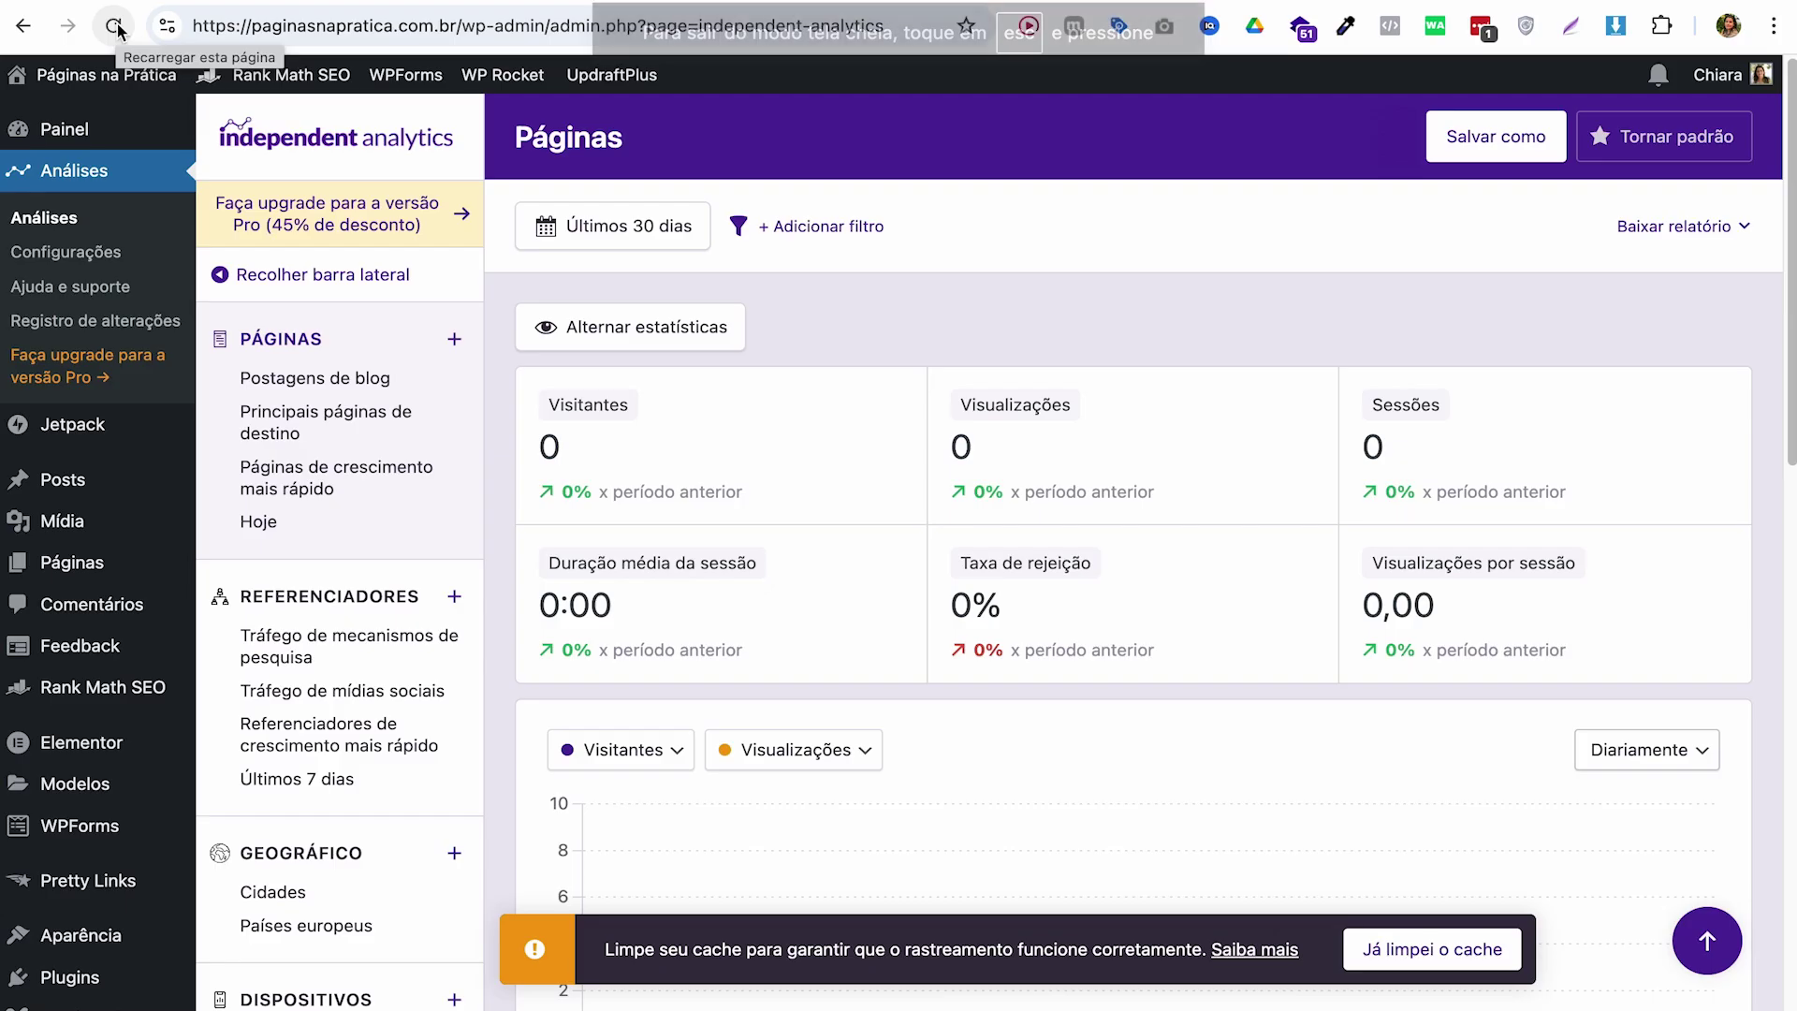
{"action": "left_click", "coordinate": [115, 26]}
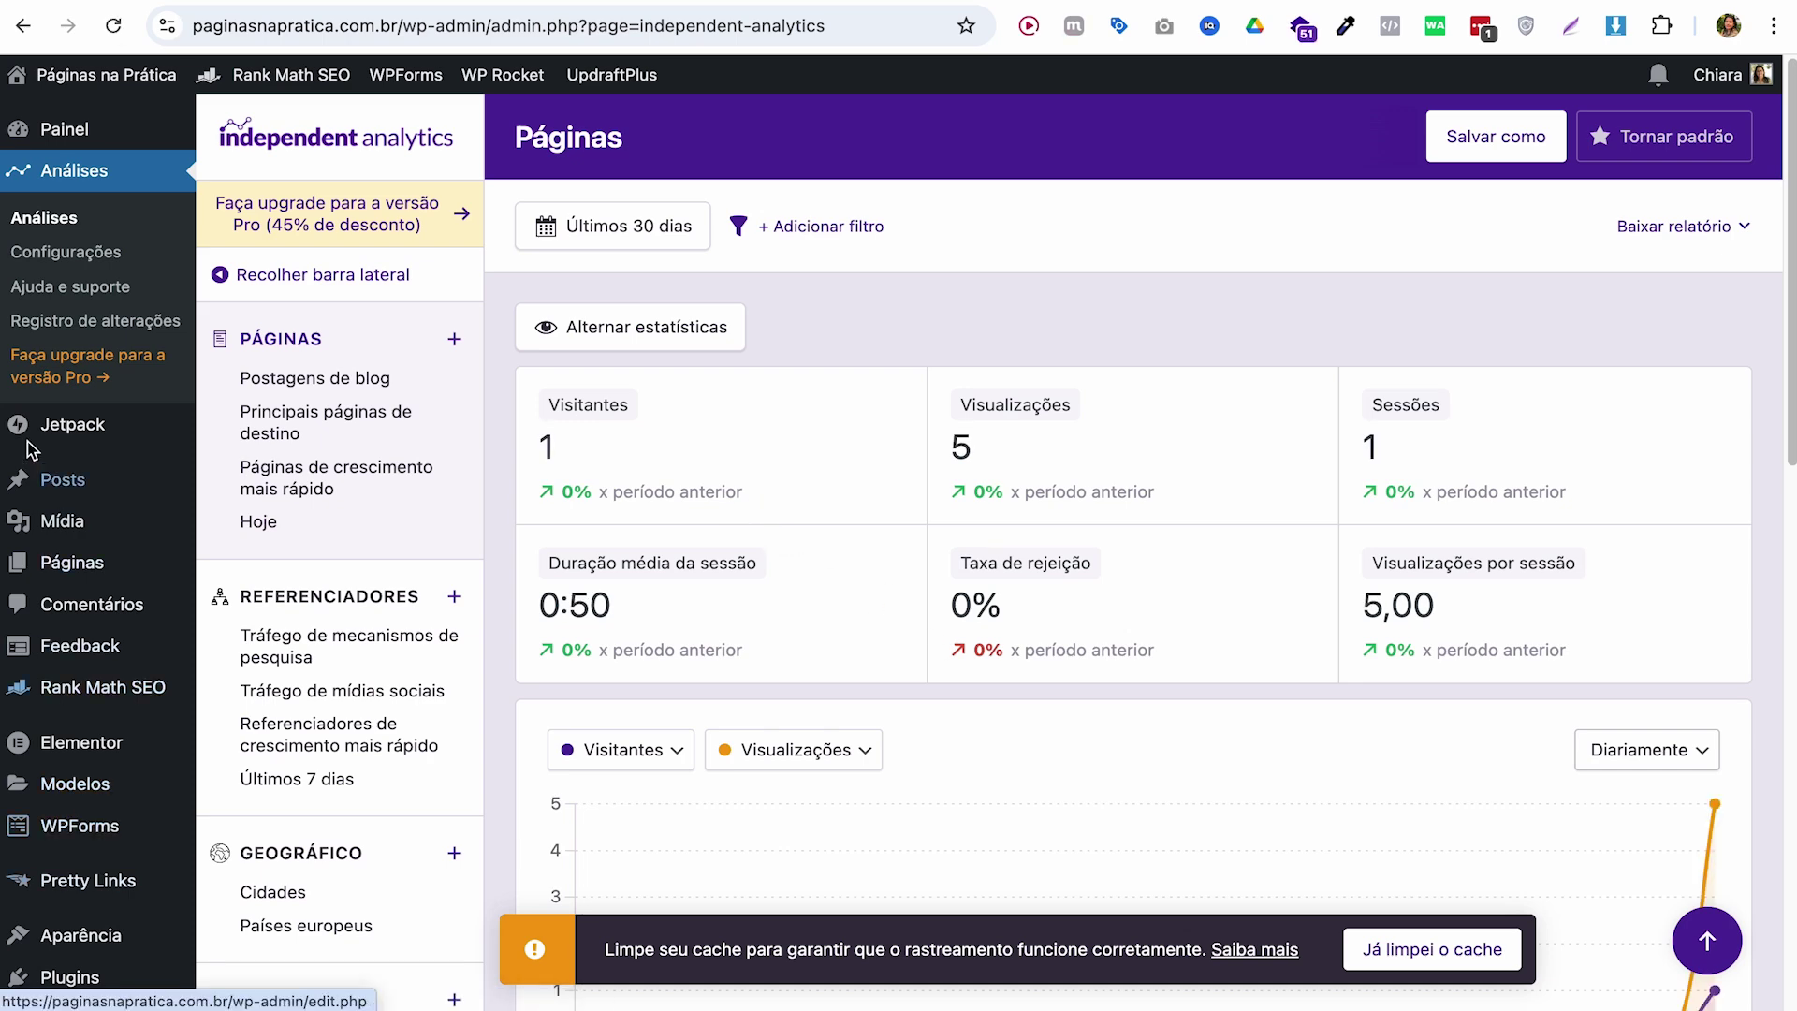
Step: Collapse the WordPress admin menu and dismiss the cache-clearing notice in the analytics report
{"action": "scroll", "coordinate": [31, 449], "scroll_direction": "down", "scroll_amount": 10}
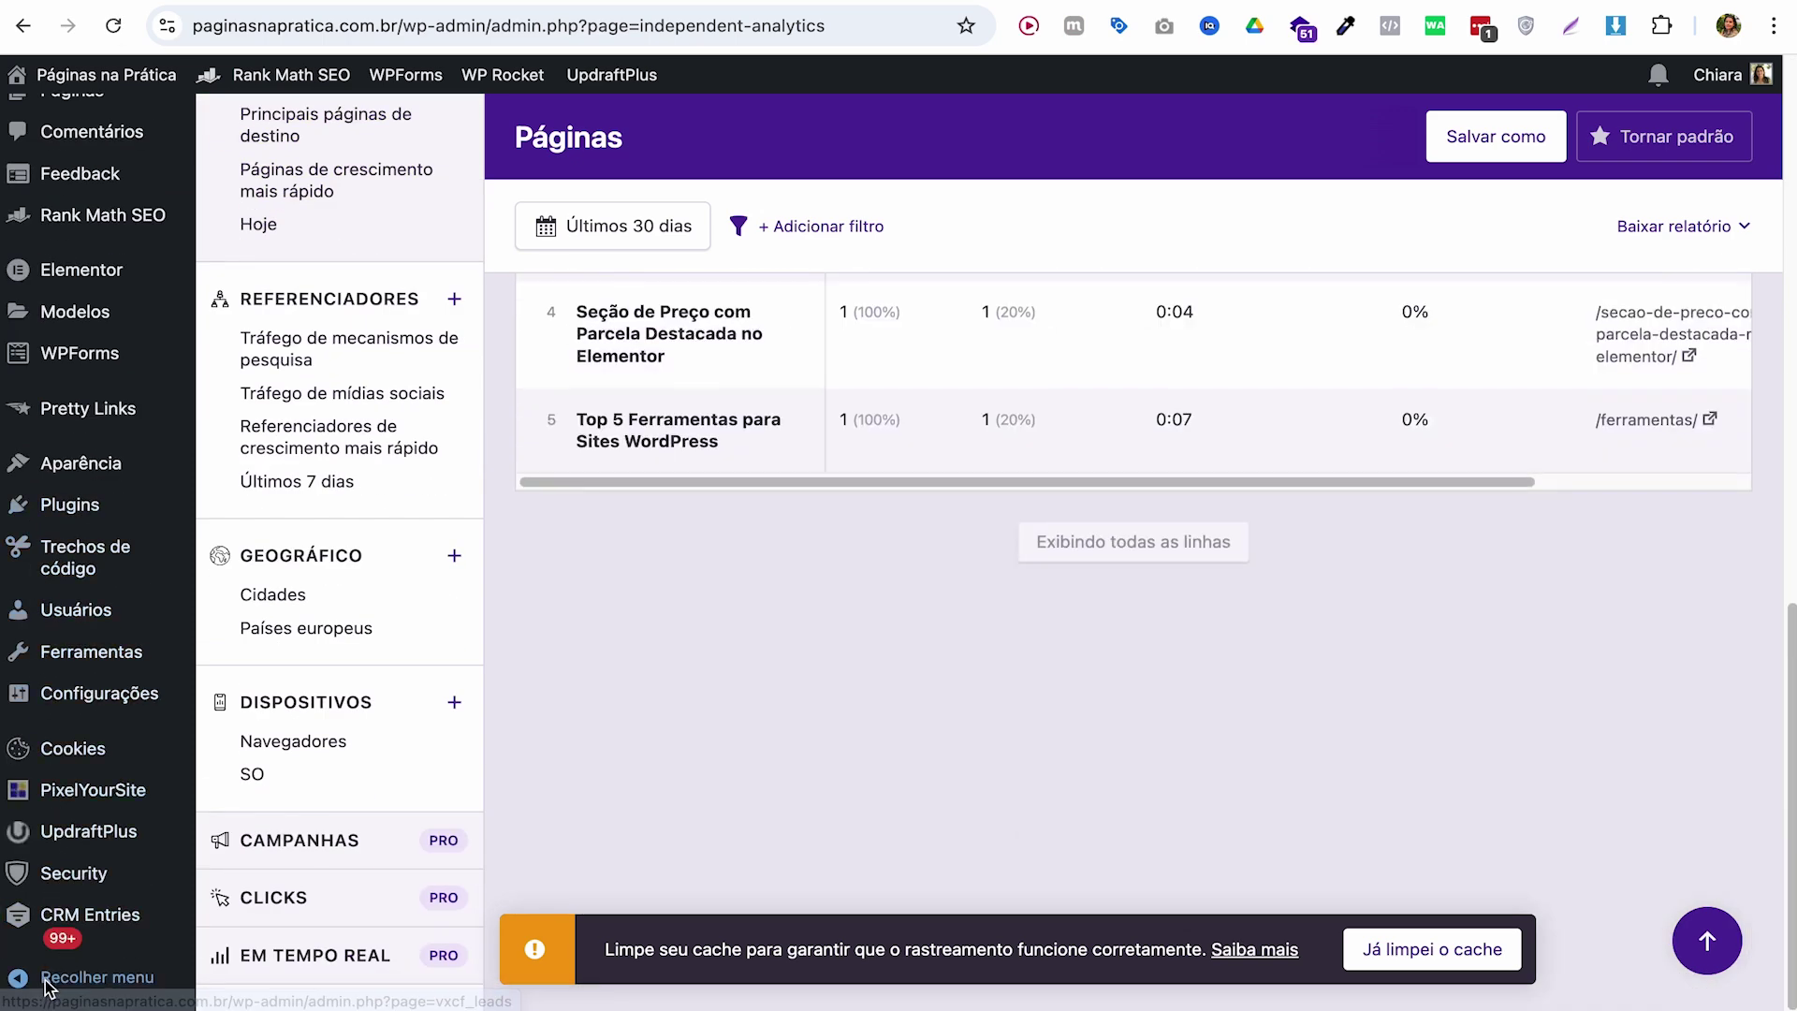
{"action": "left_click", "coordinate": [46, 983]}
{"action": "scroll", "coordinate": [474, 814], "scroll_direction": "up", "scroll_amount": 10}
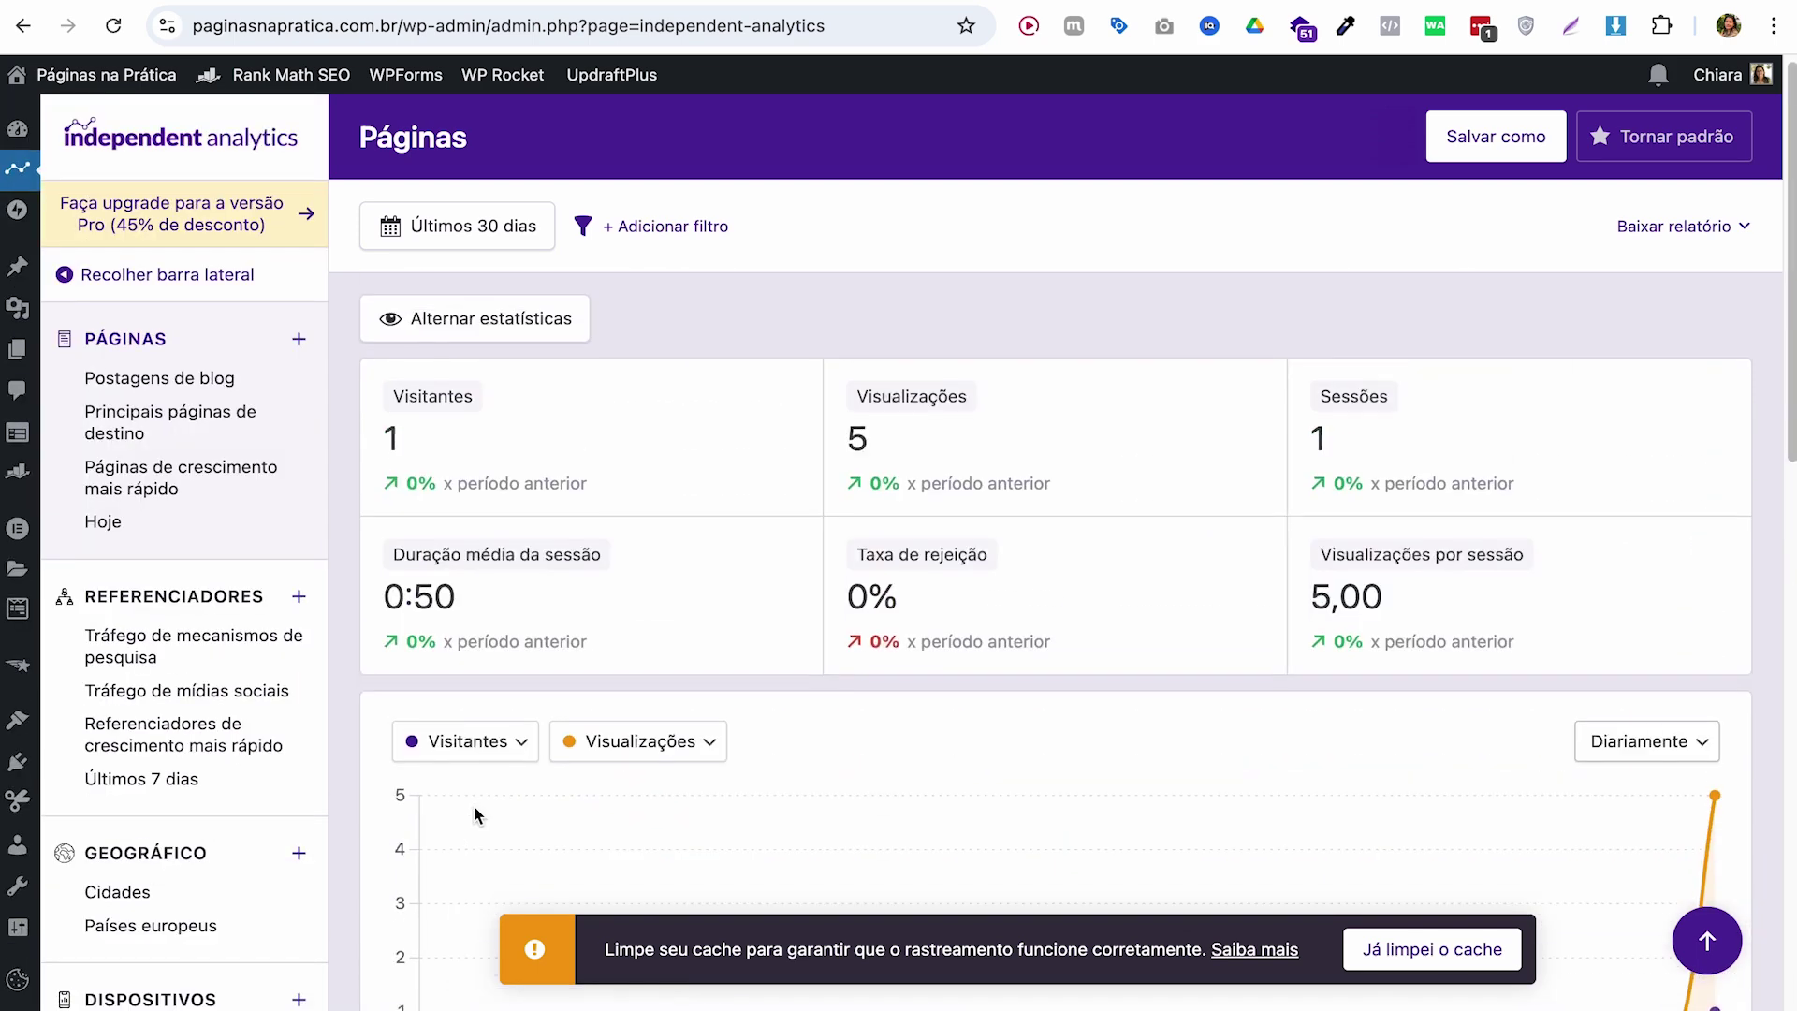
{"action": "left_click", "coordinate": [1431, 949]}
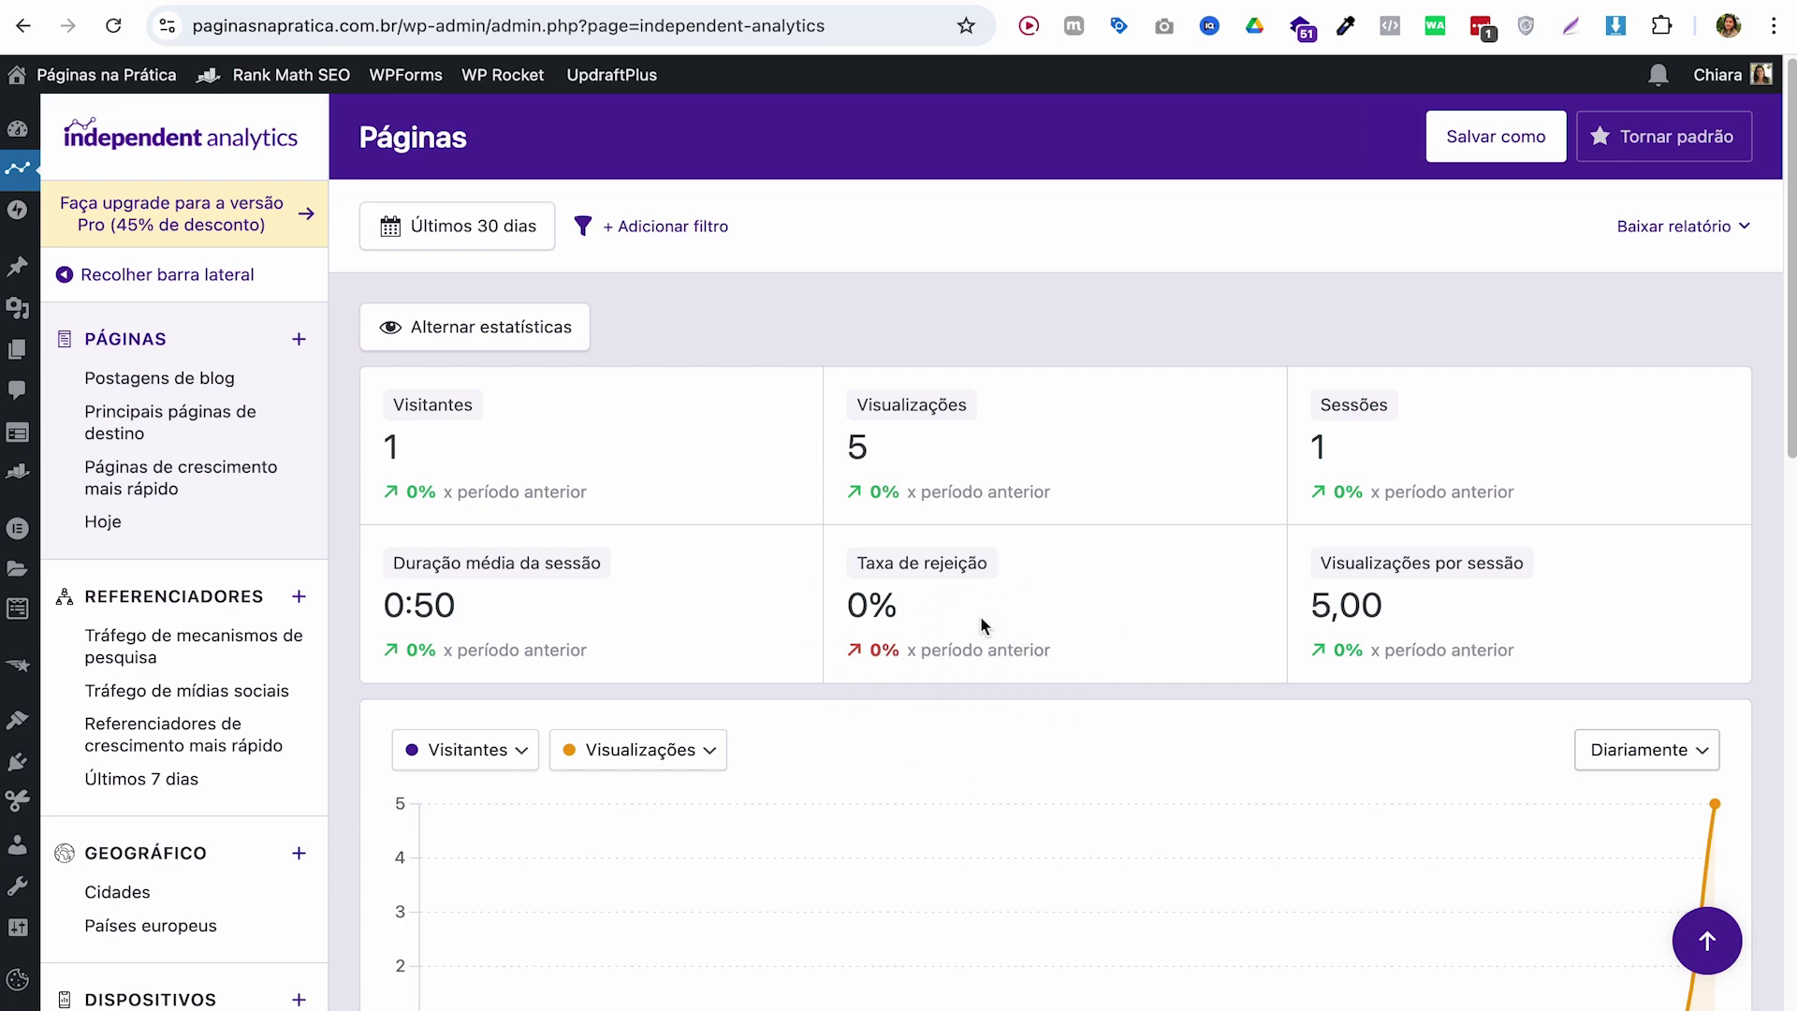
Step: Examine the Páginas report's statistics, traffic chart and table of visited pages
{"action": "scroll", "coordinate": [979, 622], "scroll_direction": "down", "scroll_amount": 10}
{"action": "scroll", "coordinate": [652, 610], "scroll_direction": "up", "scroll_amount": 3}
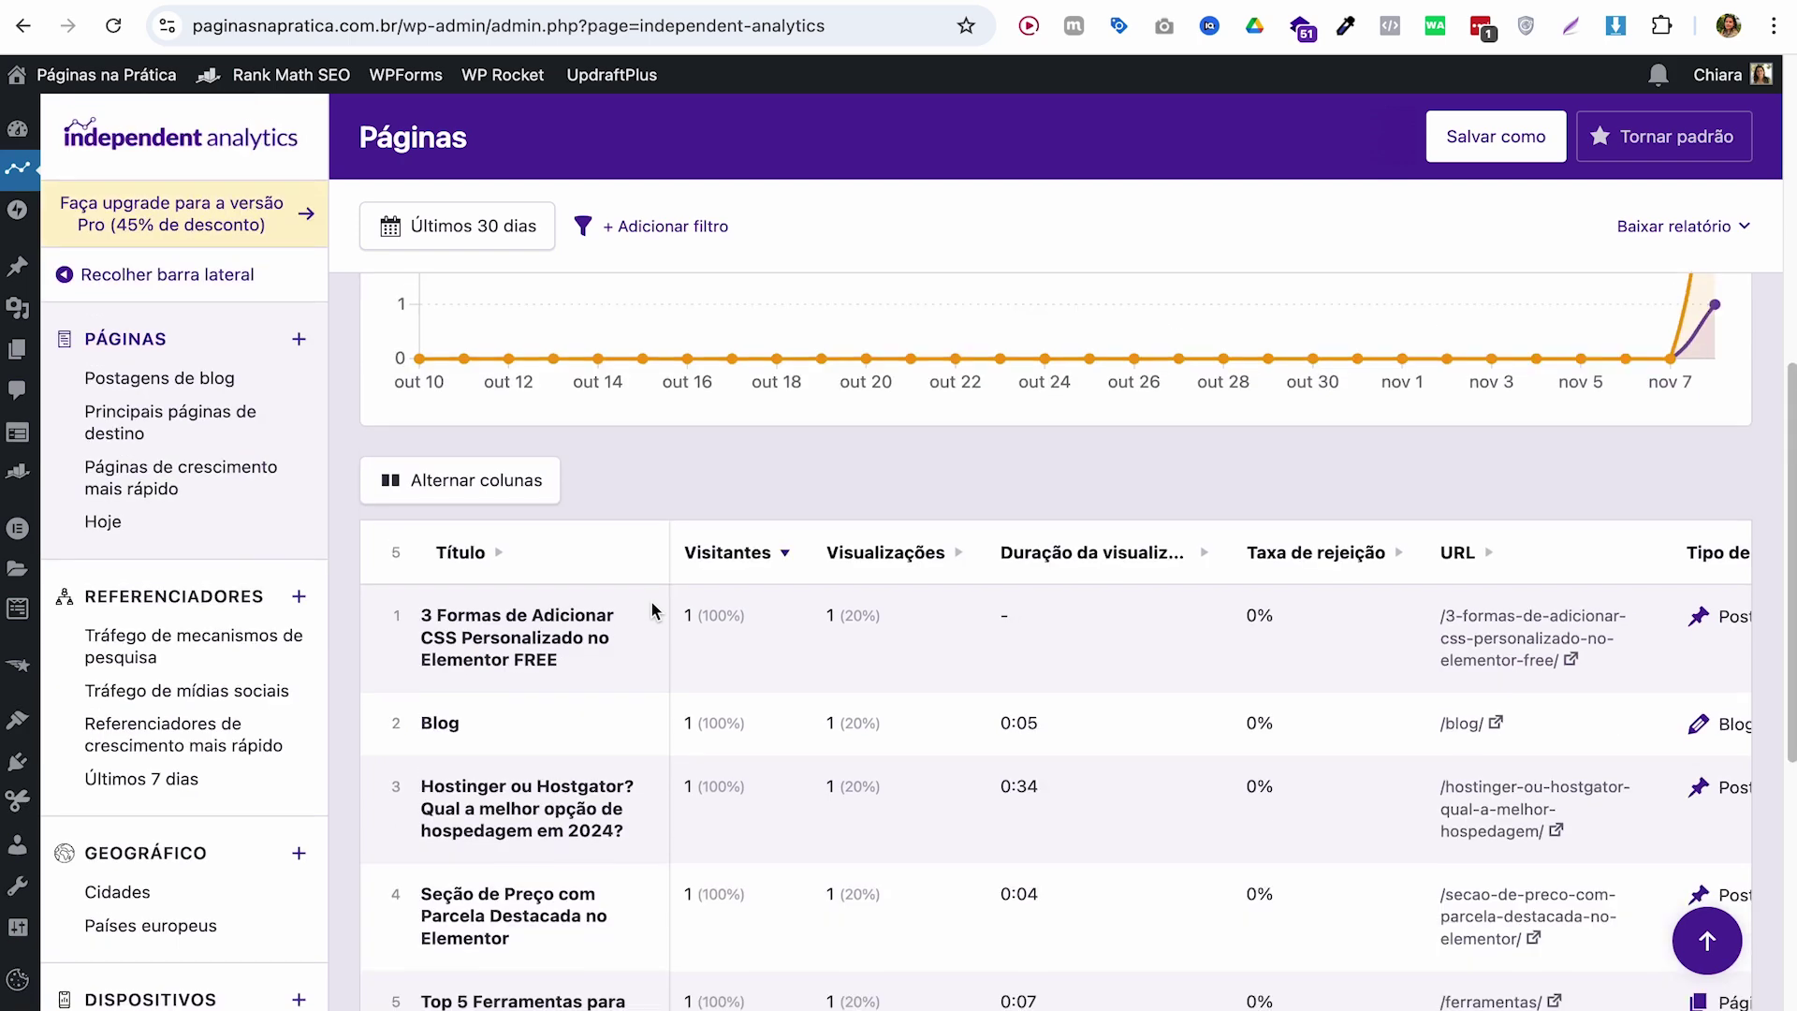
{"action": "scroll", "coordinate": [652, 610], "scroll_direction": "down", "scroll_amount": 3}
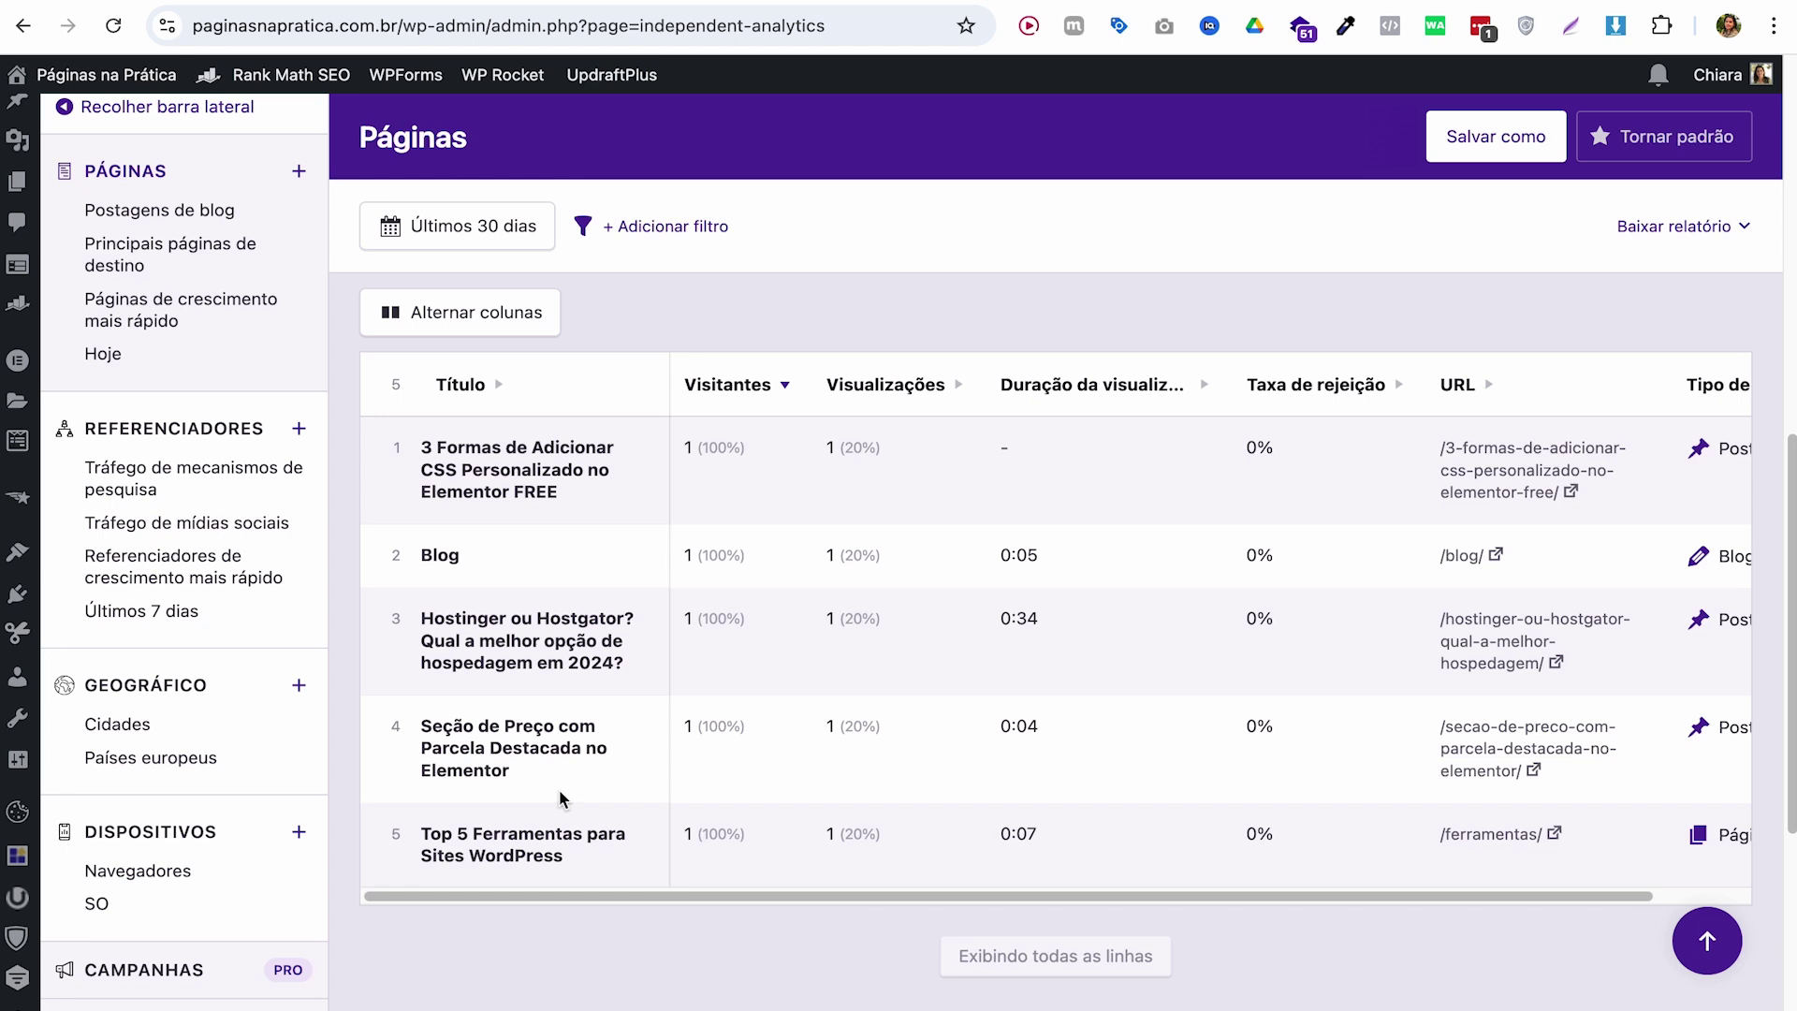
{"action": "scroll", "coordinate": [639, 513], "scroll_direction": "up", "scroll_amount": 5}
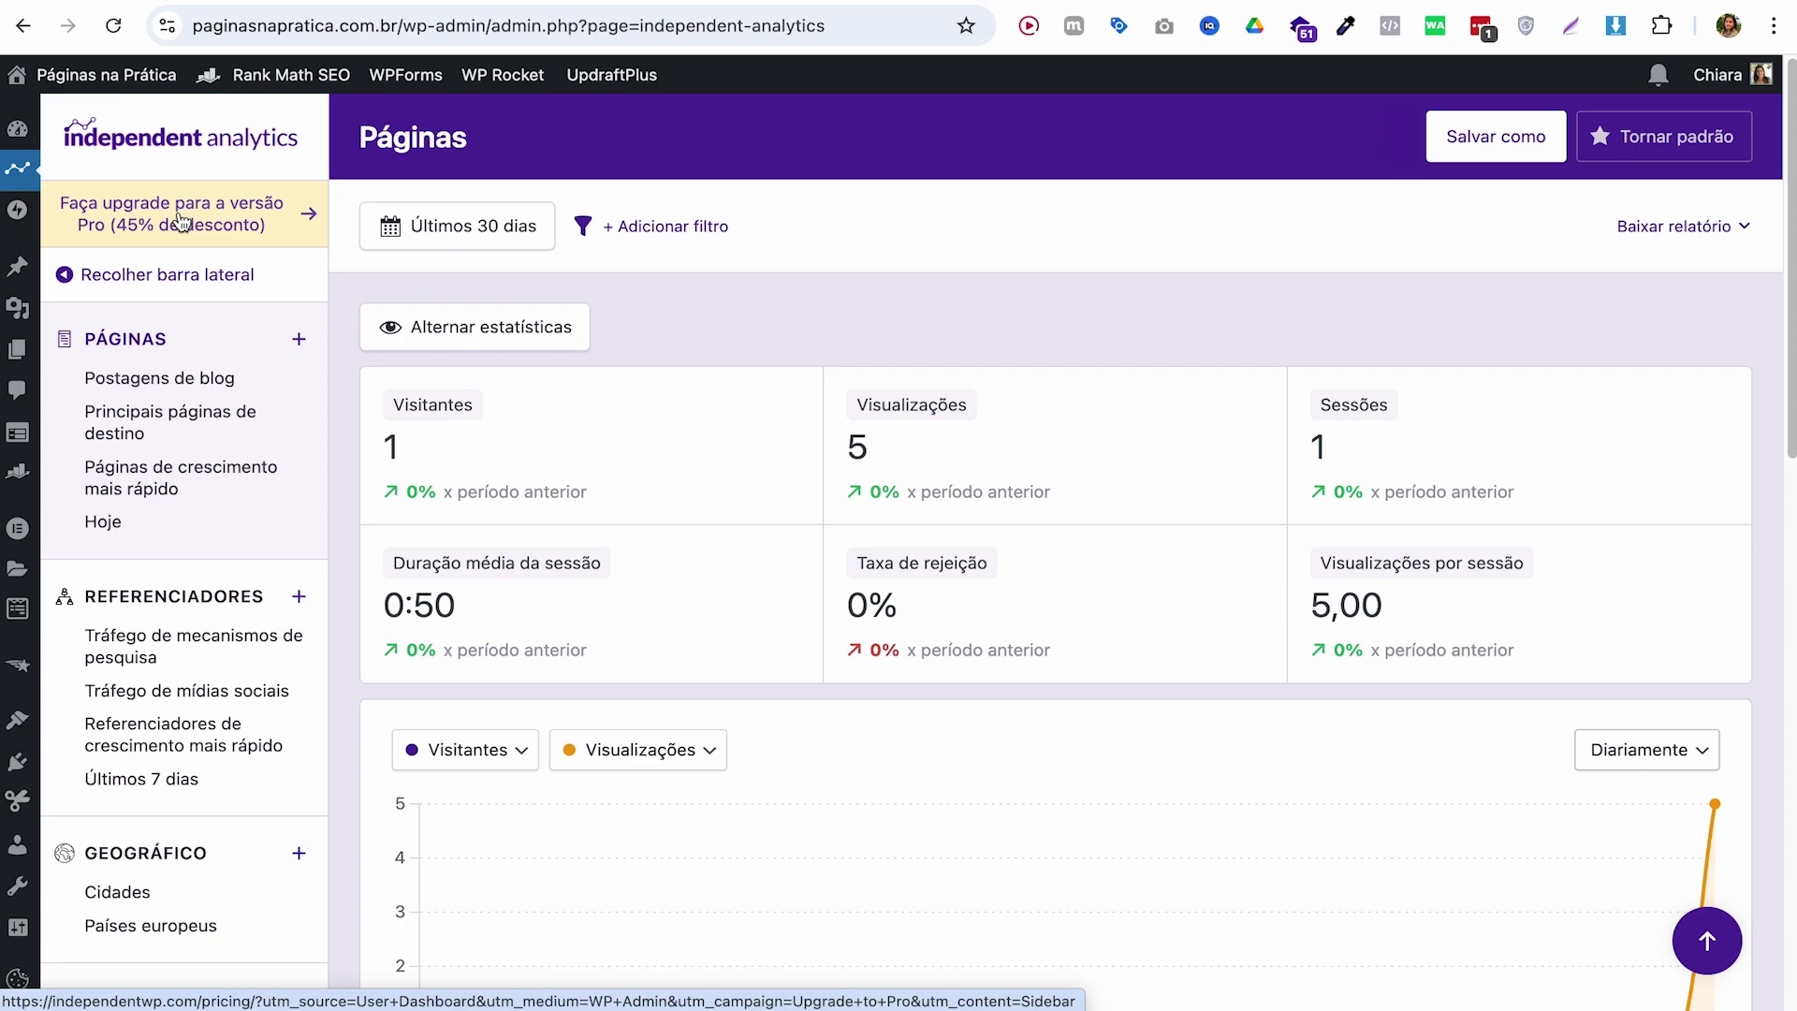
{"action": "scroll", "coordinate": [19, 980], "scroll_direction": "down", "scroll_amount": 9}
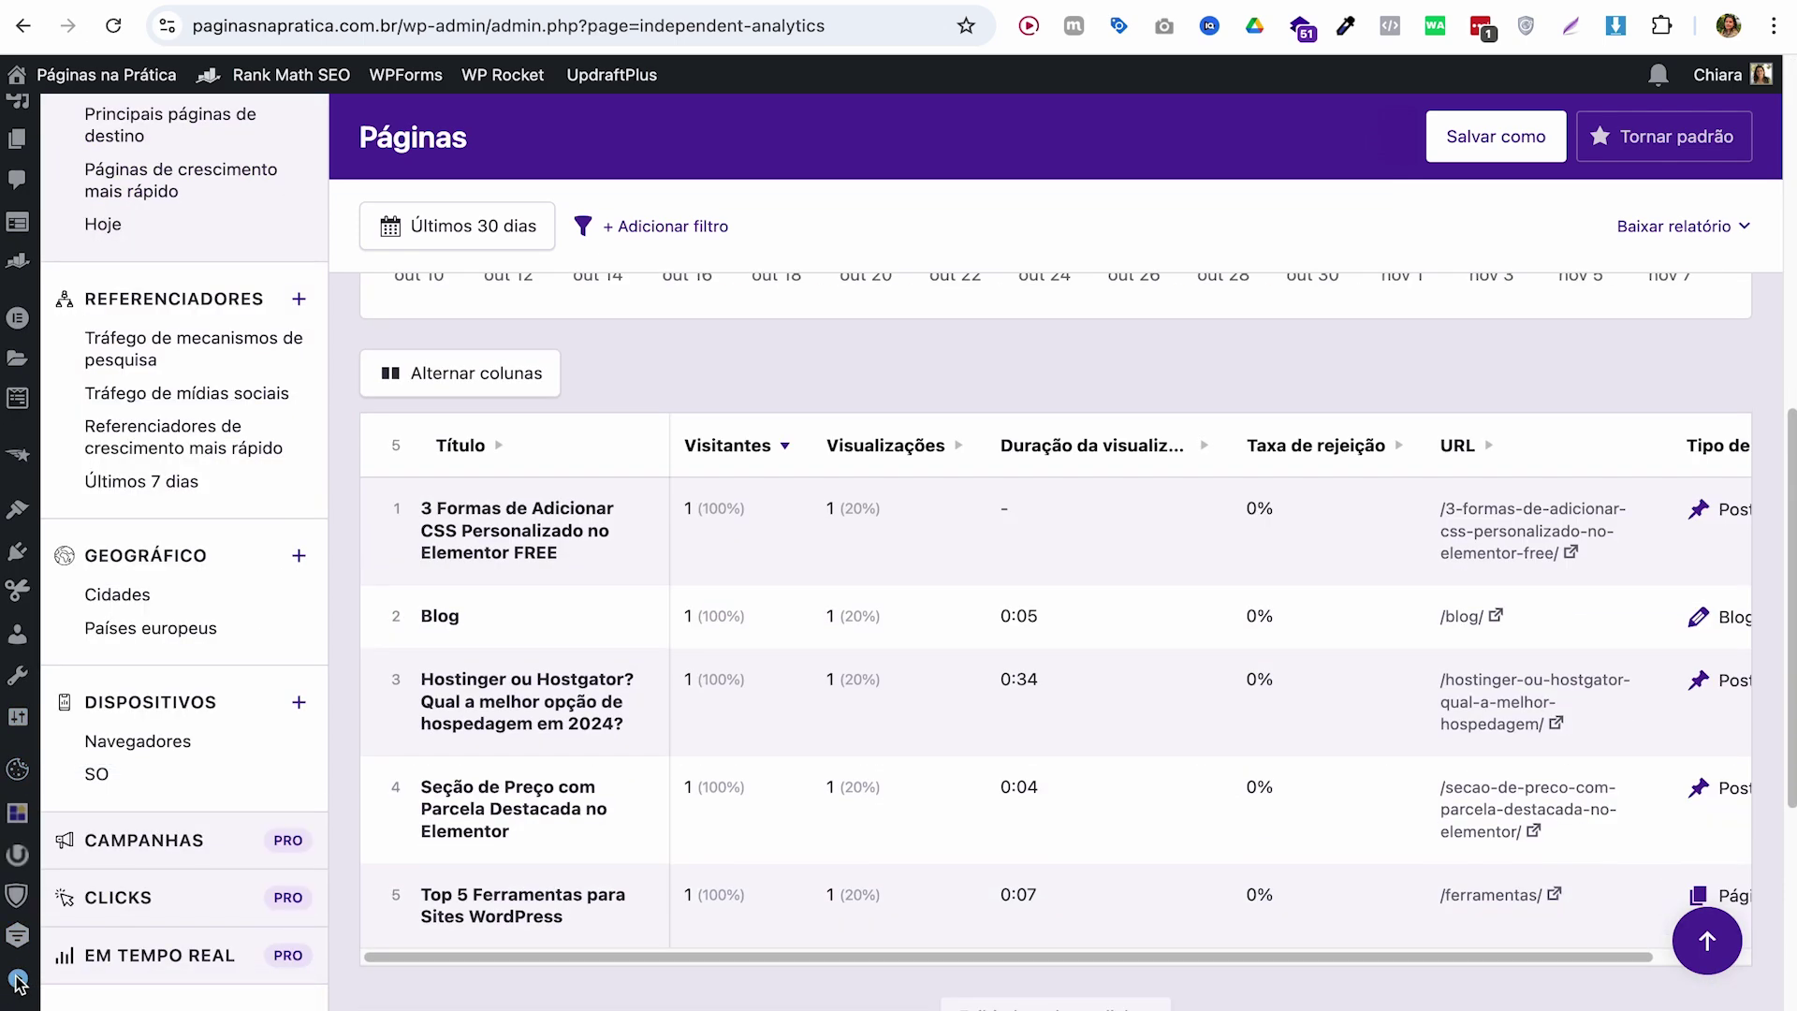
Step: Expand the WordPress admin menu, look over the available report groups and return to the dashboard
{"action": "left_click", "coordinate": [18, 980]}
{"action": "scroll", "coordinate": [38, 898], "scroll_direction": "up", "scroll_amount": 9}
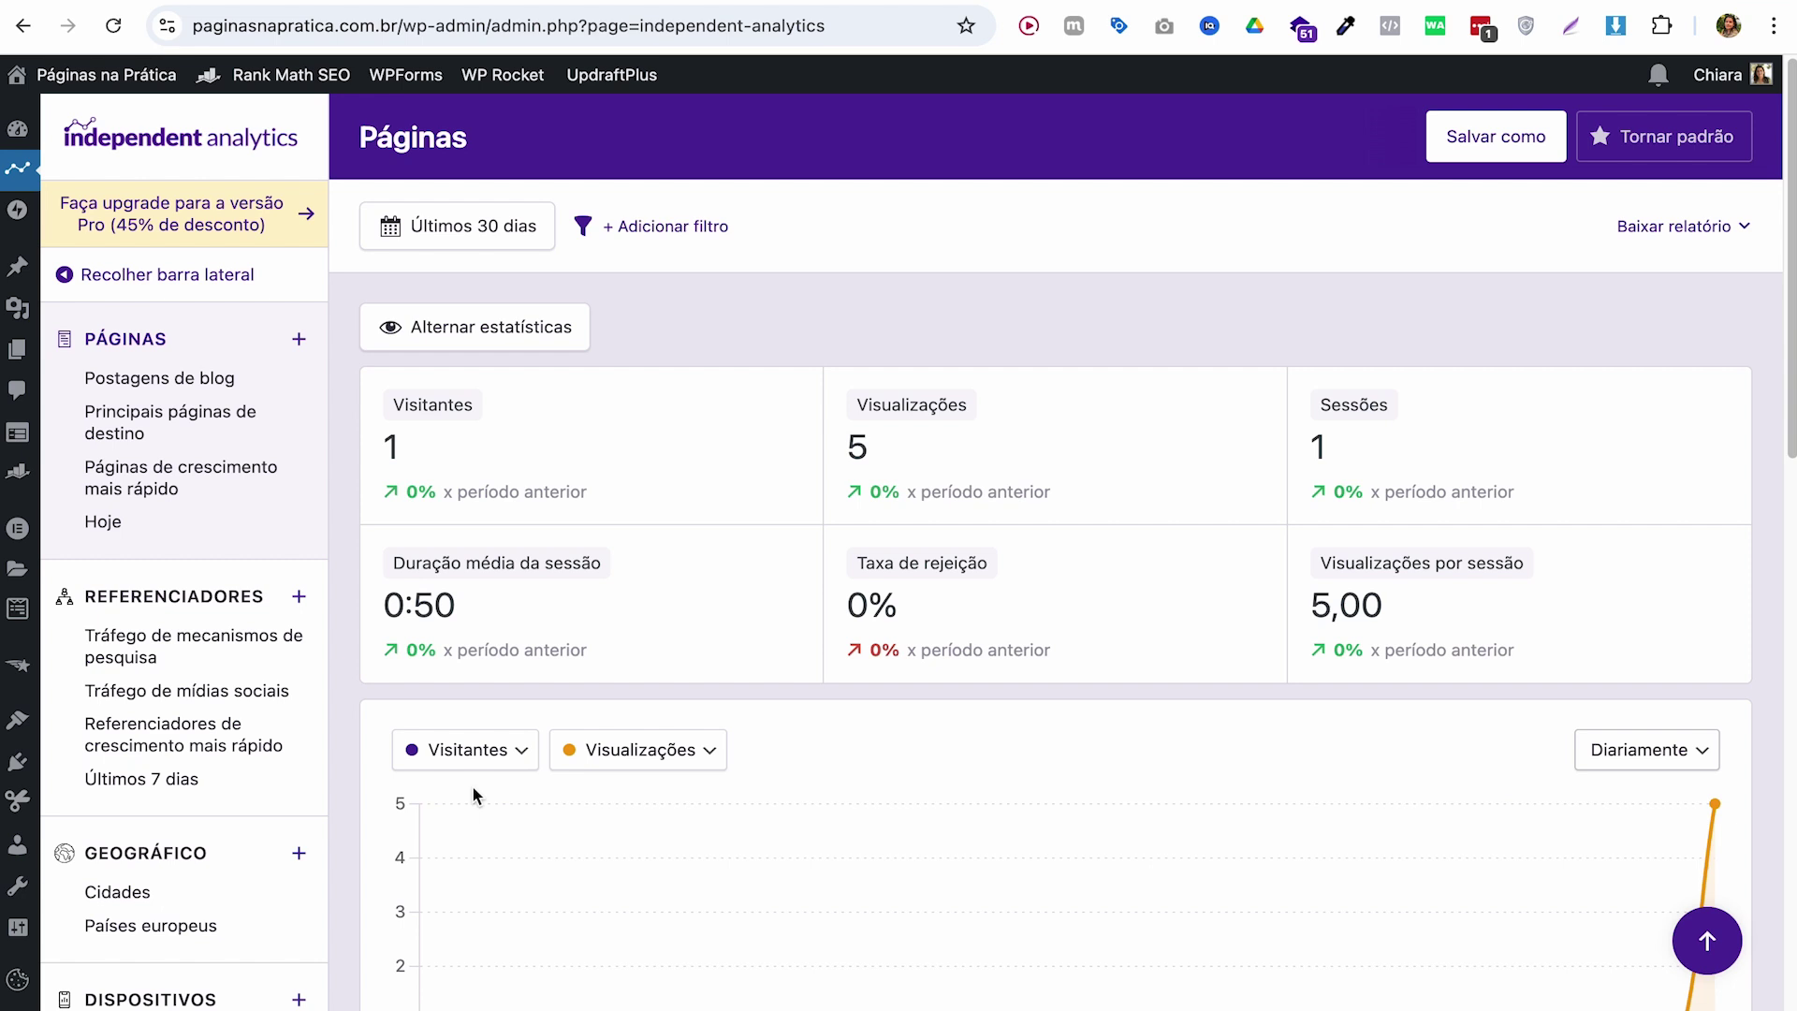
{"action": "scroll", "coordinate": [471, 784], "scroll_direction": "down", "scroll_amount": 3}
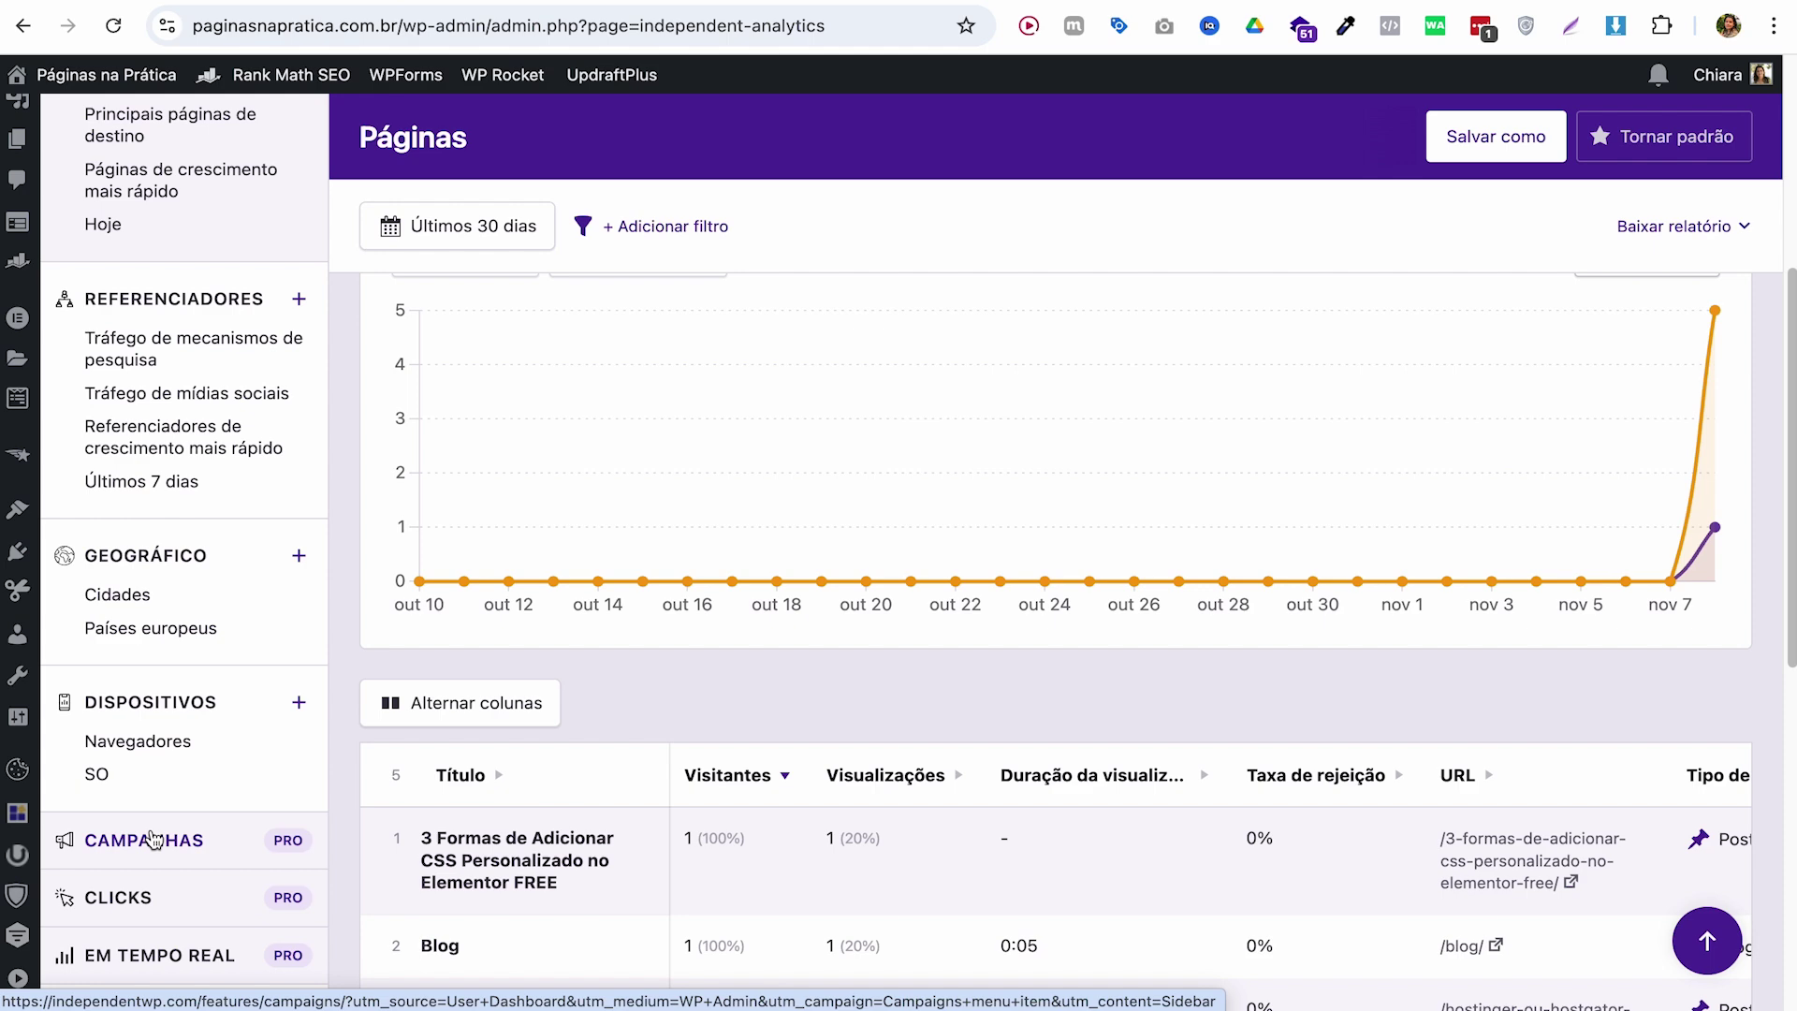
{"action": "scroll", "coordinate": [1148, 490], "scroll_direction": "up", "scroll_amount": 5}
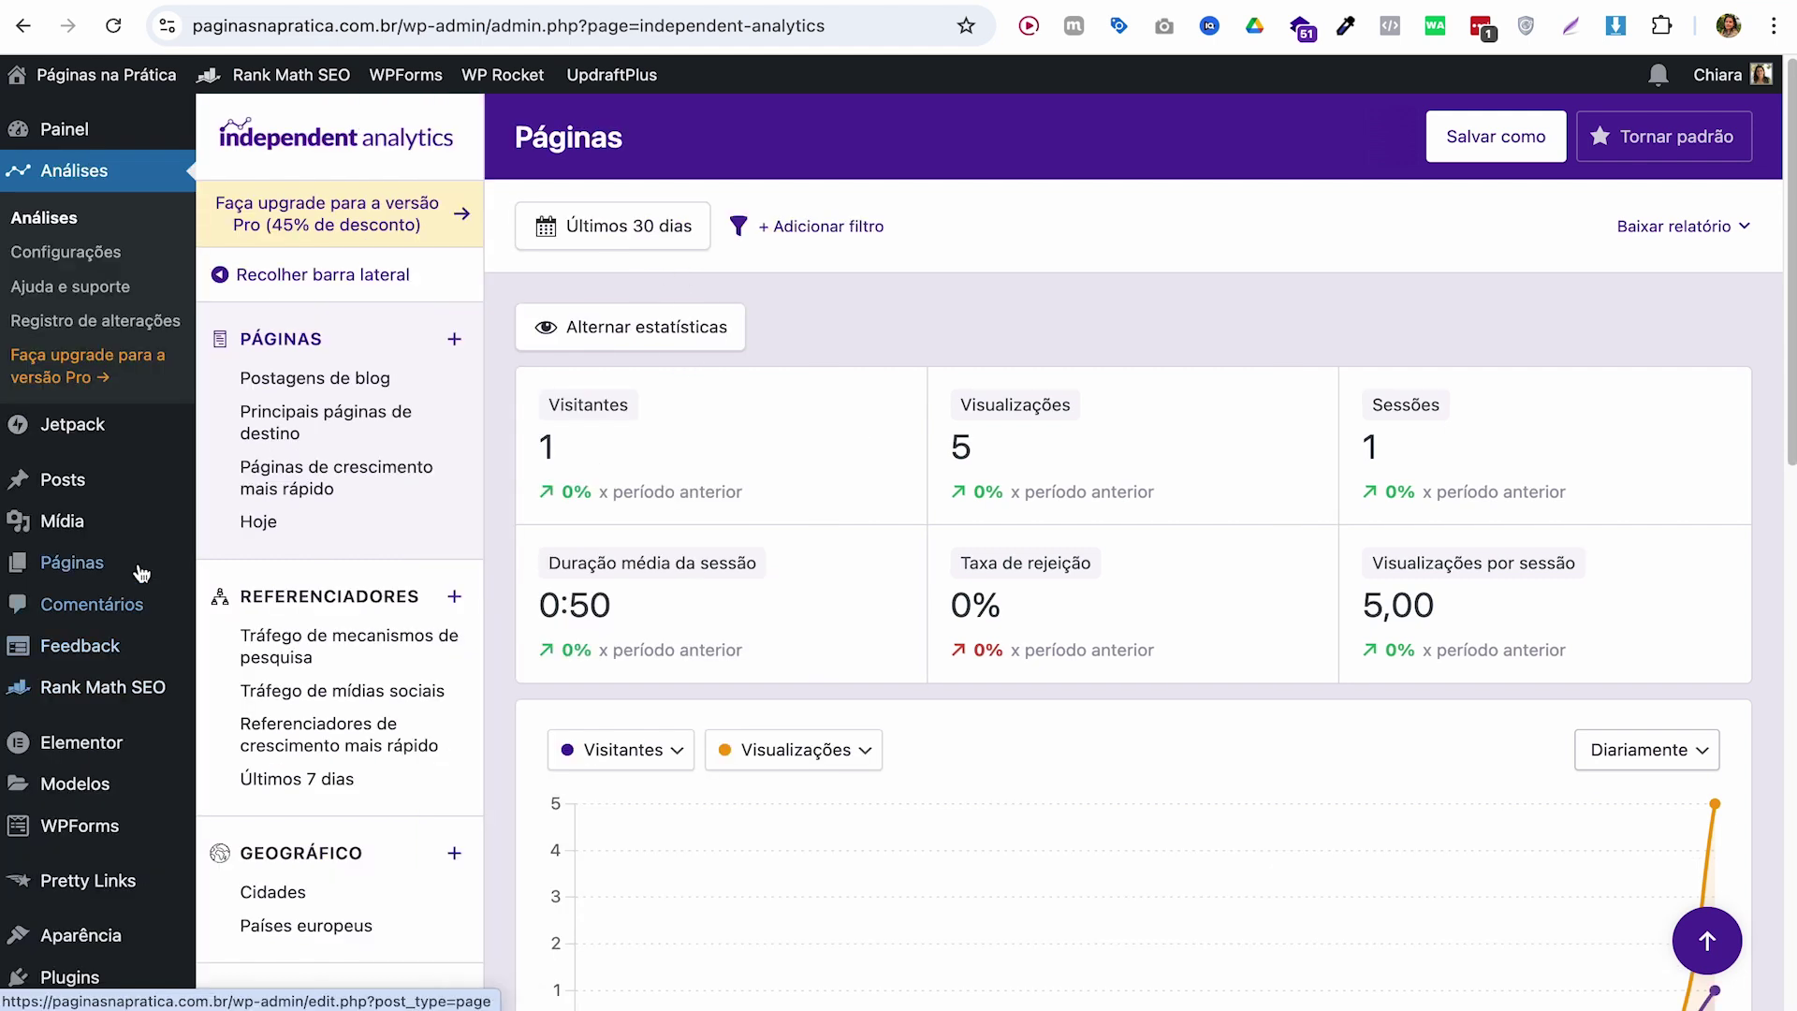
{"action": "left_click", "coordinate": [63, 136]}
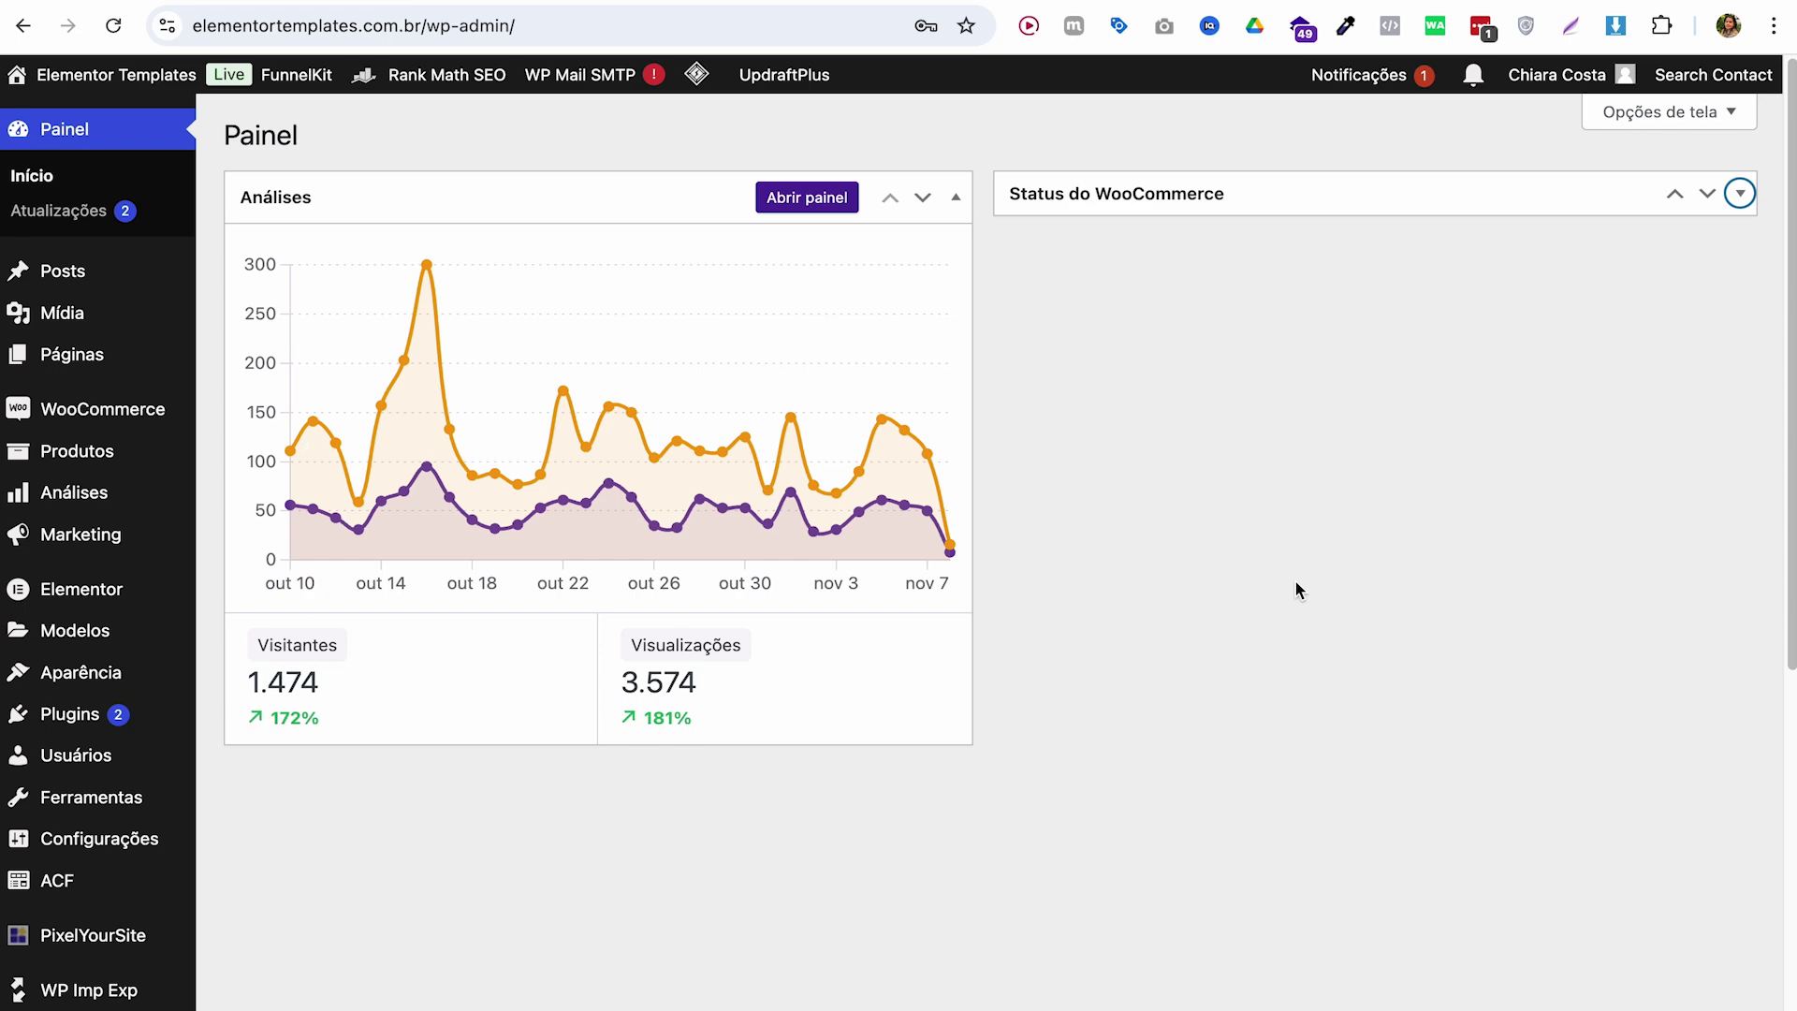
Step: Open the full analytics report of the elementortemplates.com.br site and set its period to Últimos 7 dias
{"action": "left_click", "coordinate": [794, 200]}
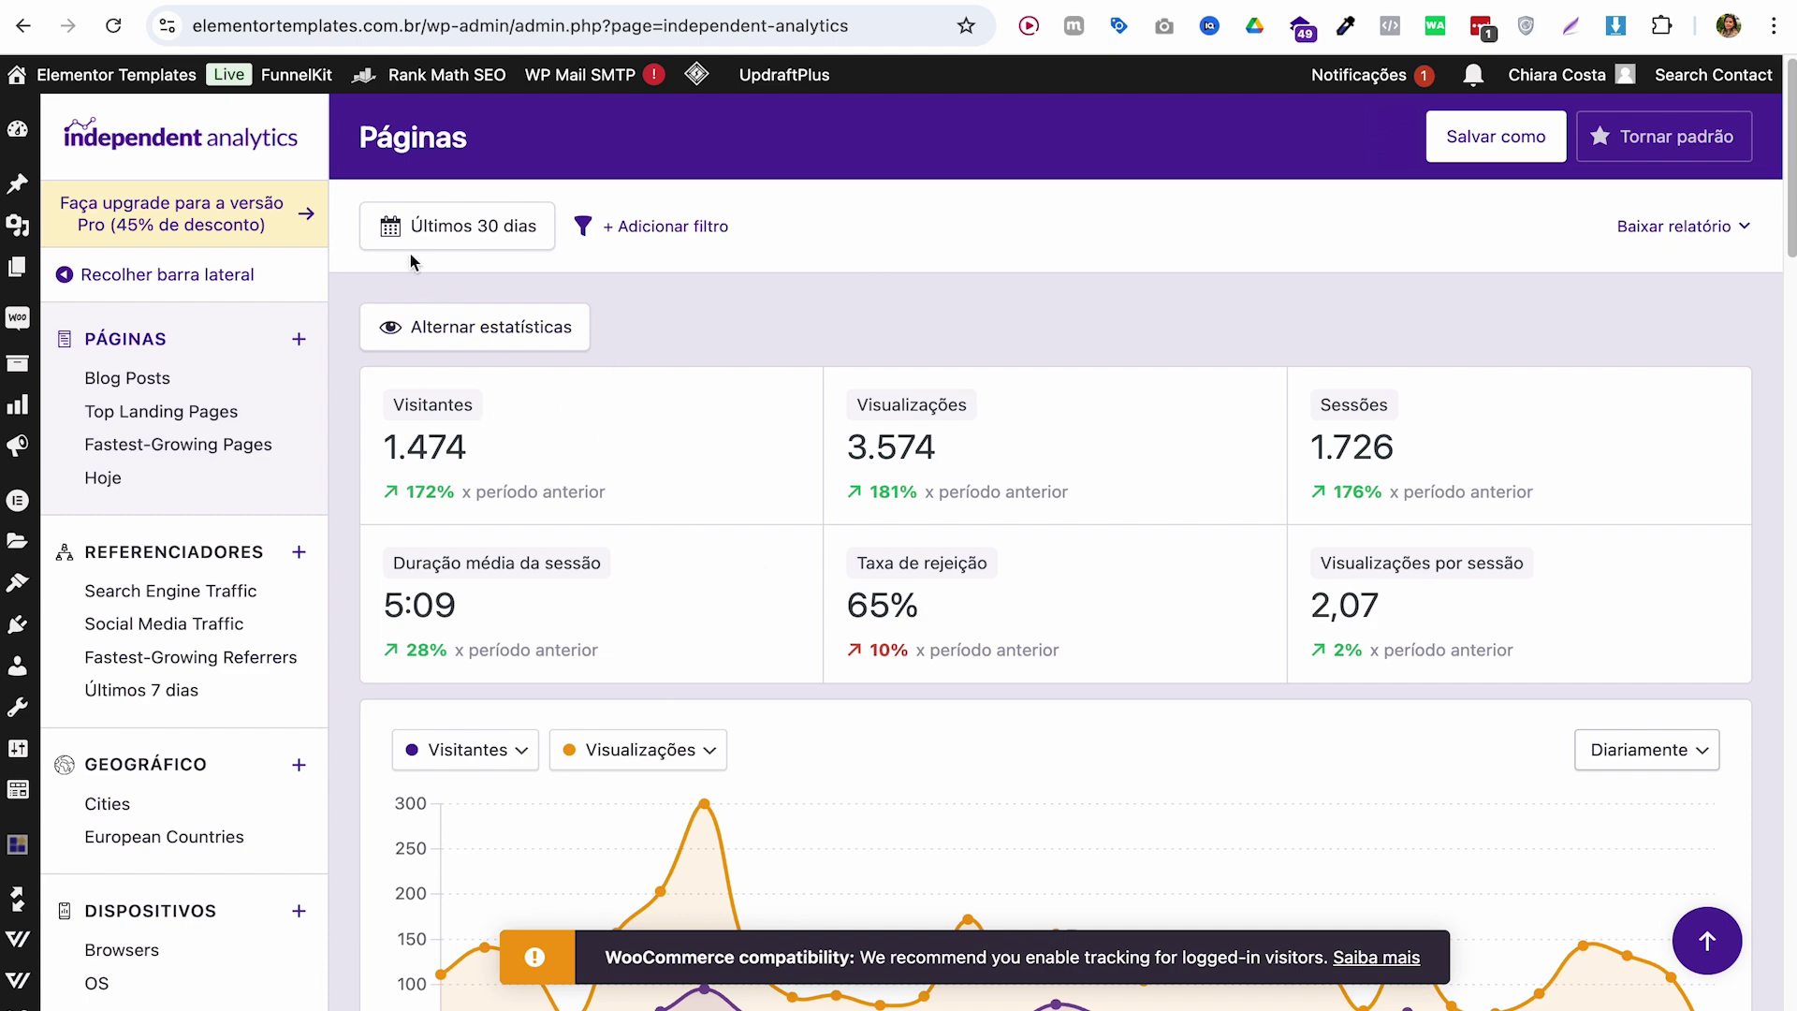
{"action": "left_click", "coordinate": [438, 238]}
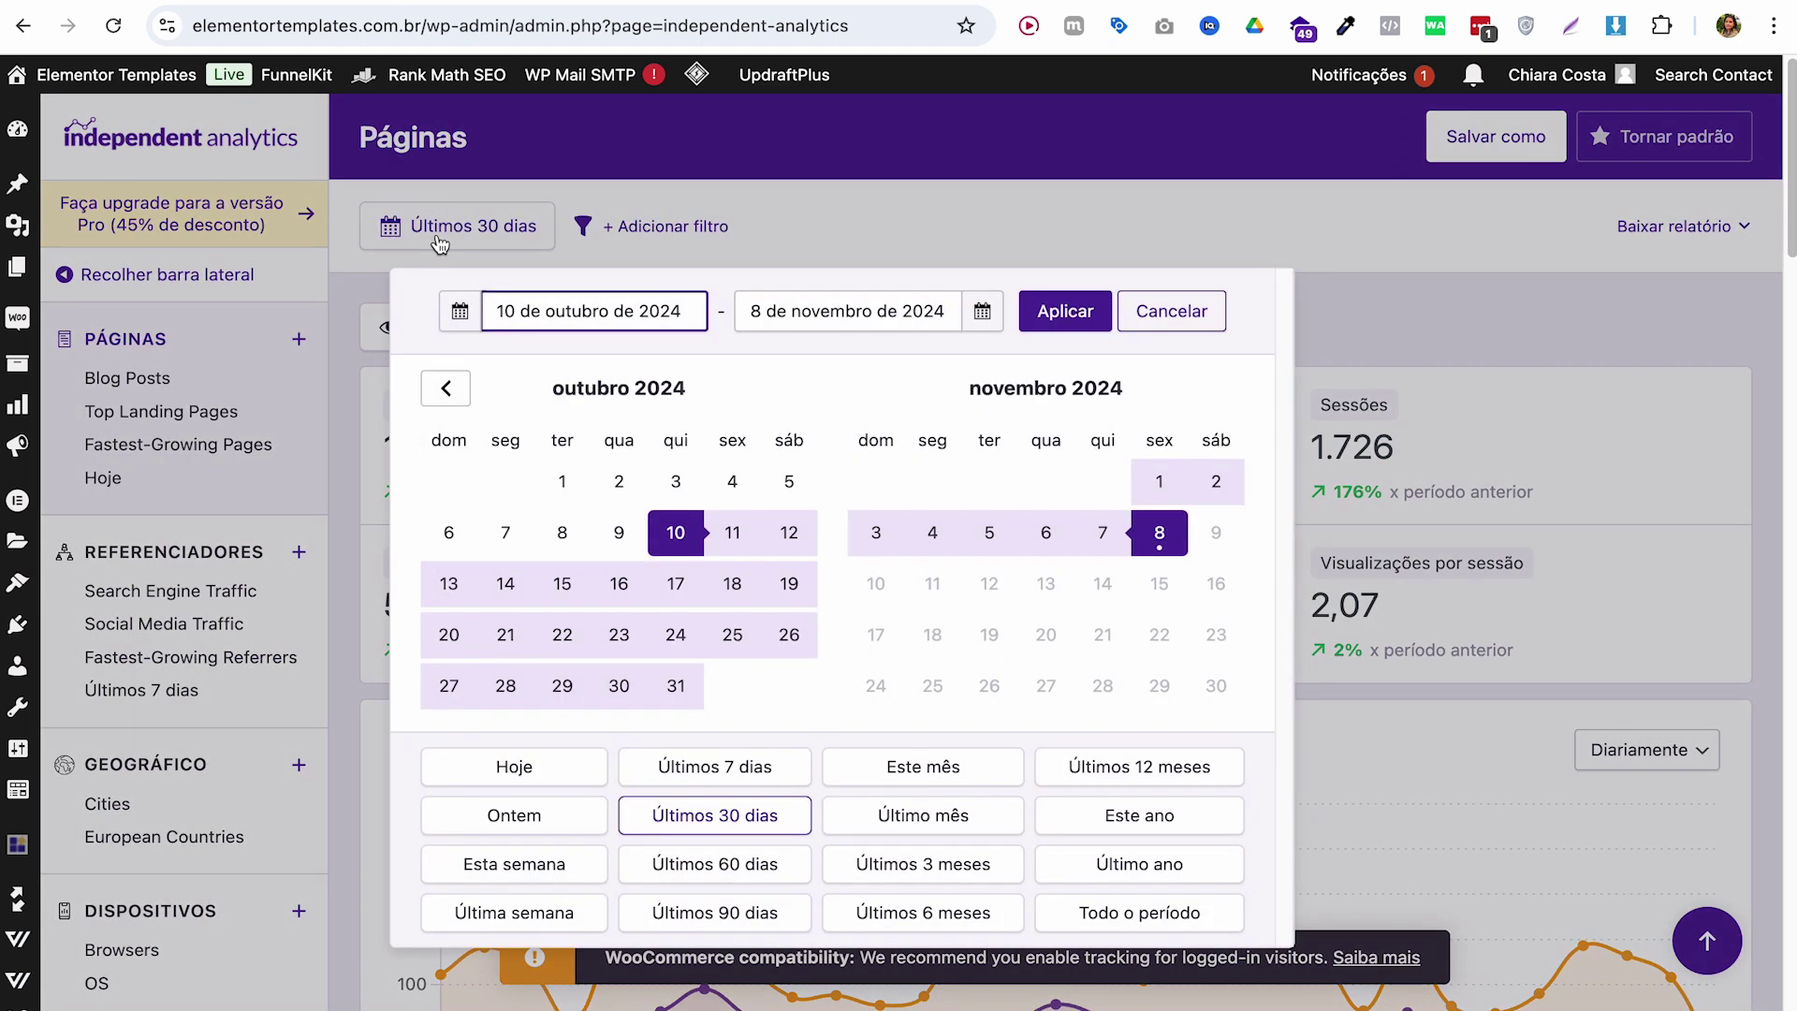
{"action": "left_click", "coordinate": [701, 776]}
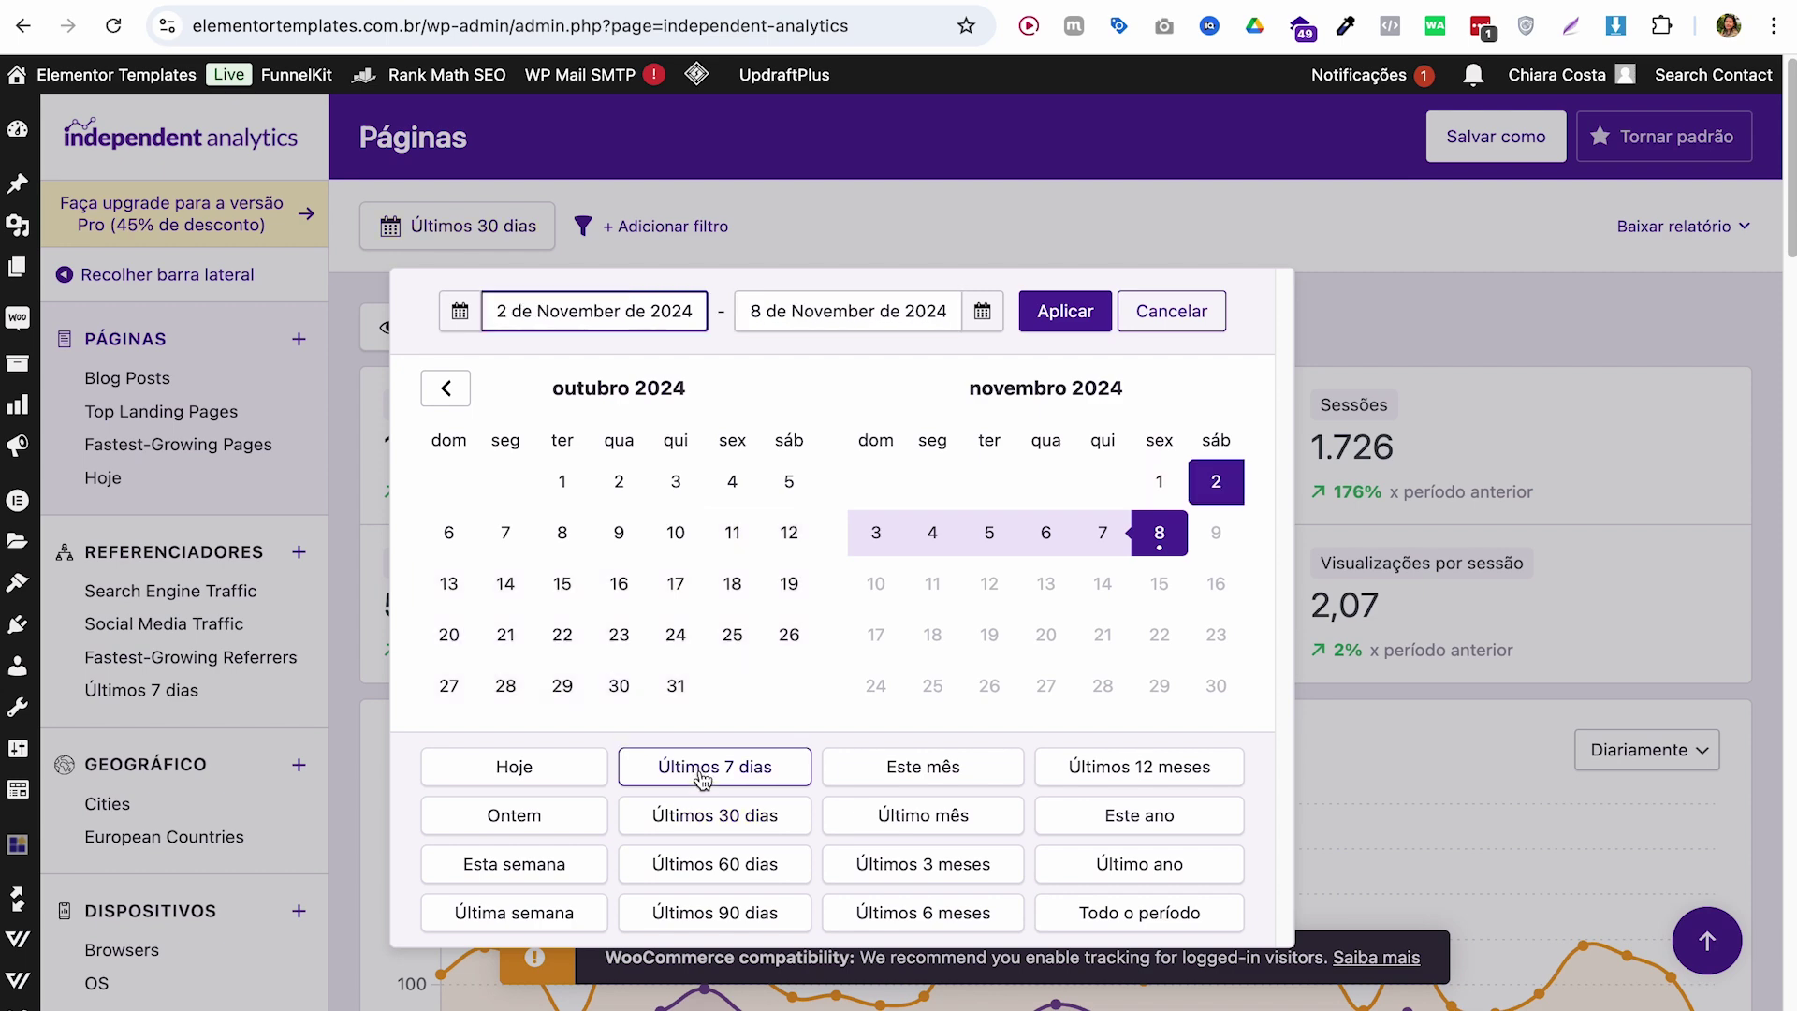
{"action": "left_click", "coordinate": [1071, 313]}
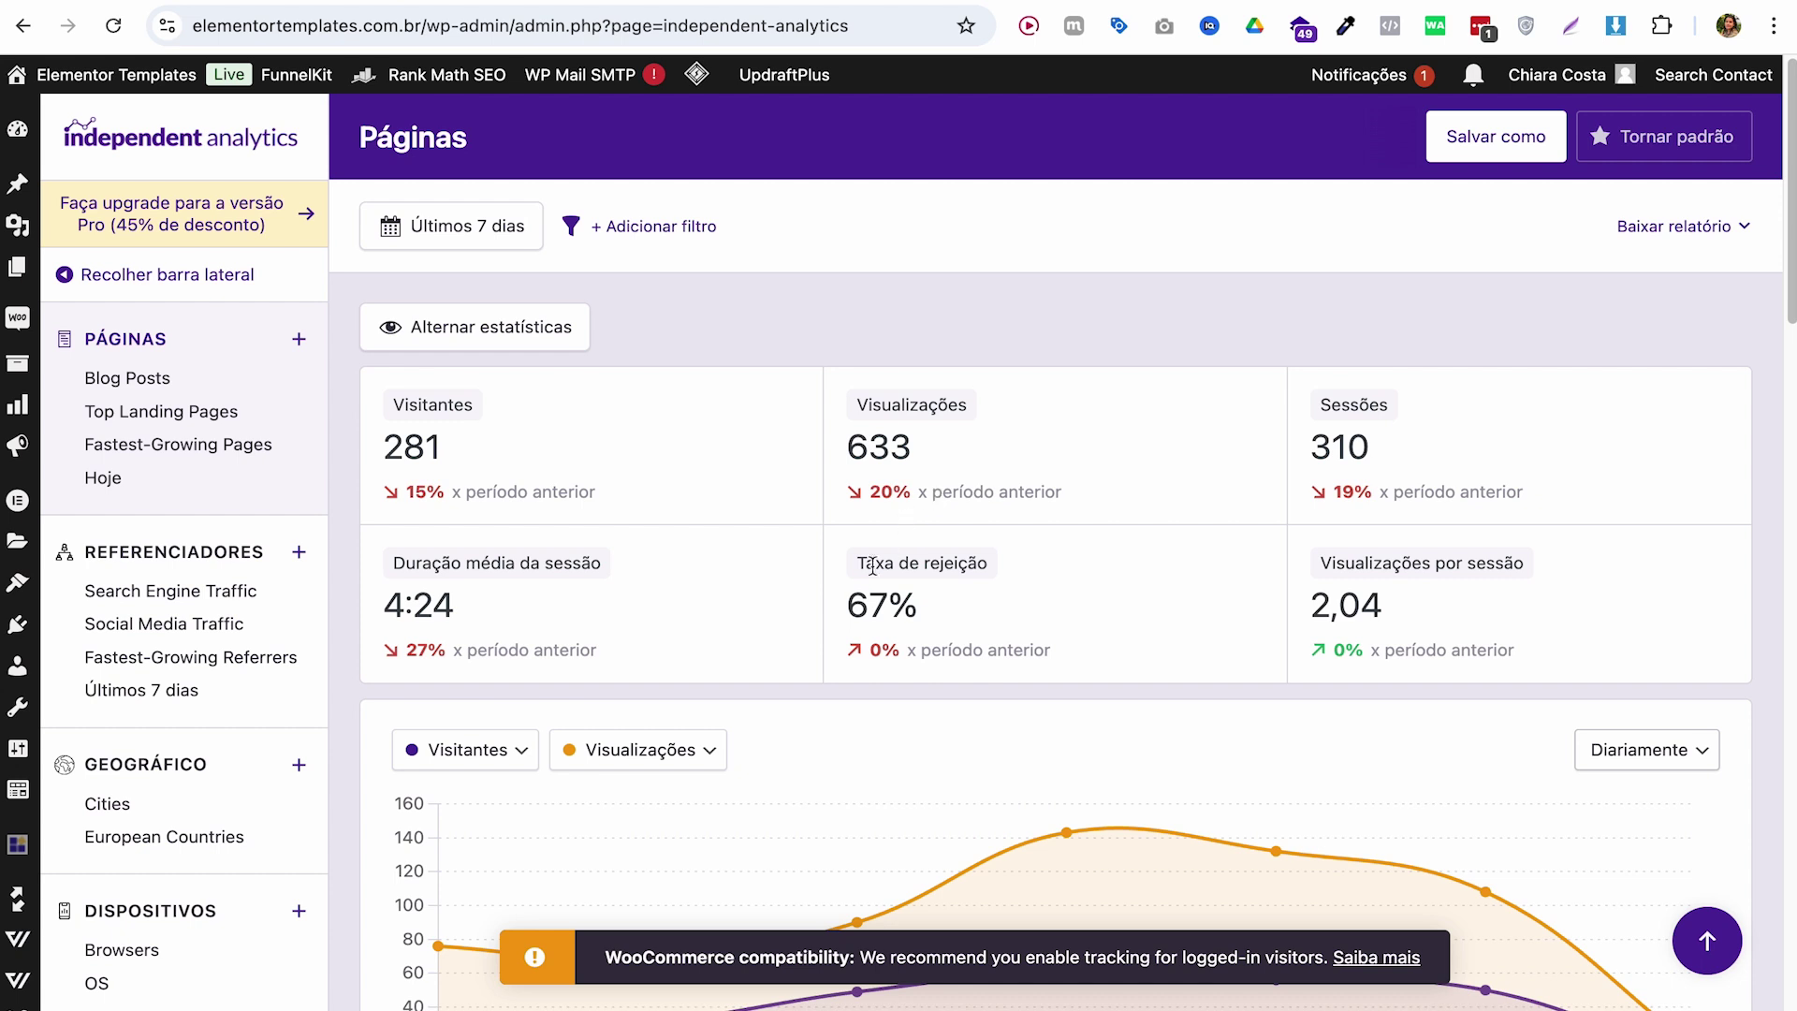
Step: Examine the visitors, views, sessions and average session duration, and their comparison with the previous period
{"action": "triple_click", "coordinate": [447, 487]}
{"action": "left_click", "coordinate": [482, 457]}
{"action": "left_click_drag", "start_coordinate": [444, 453], "coordinate": [382, 454]}
{"action": "left_click", "coordinate": [387, 450]}
{"action": "left_click_drag", "start_coordinate": [853, 446], "coordinate": [946, 453]}
{"action": "left_click", "coordinate": [943, 453]}
{"action": "double_click", "coordinate": [1352, 449]}
{"action": "left_click", "coordinate": [1354, 451]}
{"action": "left_click_drag", "start_coordinate": [380, 603], "coordinate": [491, 602]}
{"action": "left_click", "coordinate": [515, 601]}
{"action": "left_click_drag", "start_coordinate": [475, 491], "coordinate": [572, 492]}
{"action": "left_click", "coordinate": [572, 491]}
Step: Try the Este mês period in the report, and set the date range back to Últimos 30 dias
{"action": "left_click", "coordinate": [451, 225]}
{"action": "left_click", "coordinate": [922, 649]}
{"action": "left_click", "coordinate": [1063, 309]}
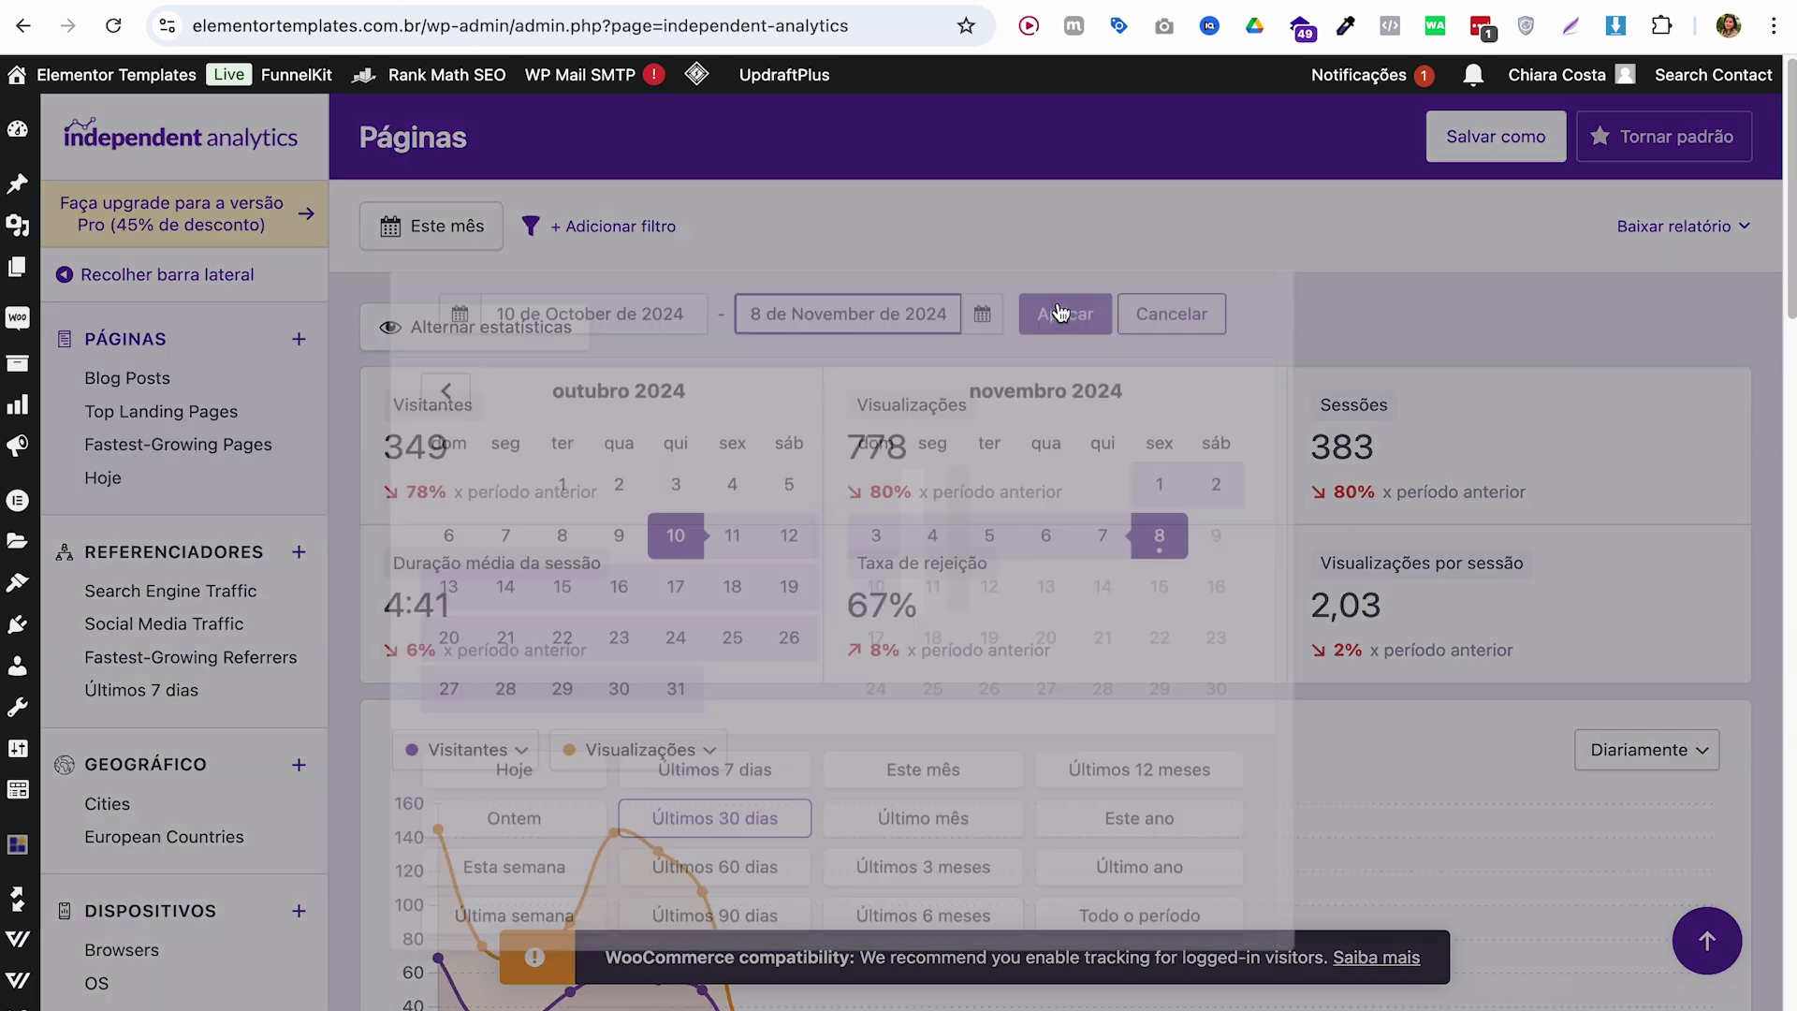
Step: Review the traffic chart and the ranked page table, and open the PageKit page through its URL link
{"action": "scroll", "coordinate": [487, 548], "scroll_direction": "down", "scroll_amount": 5}
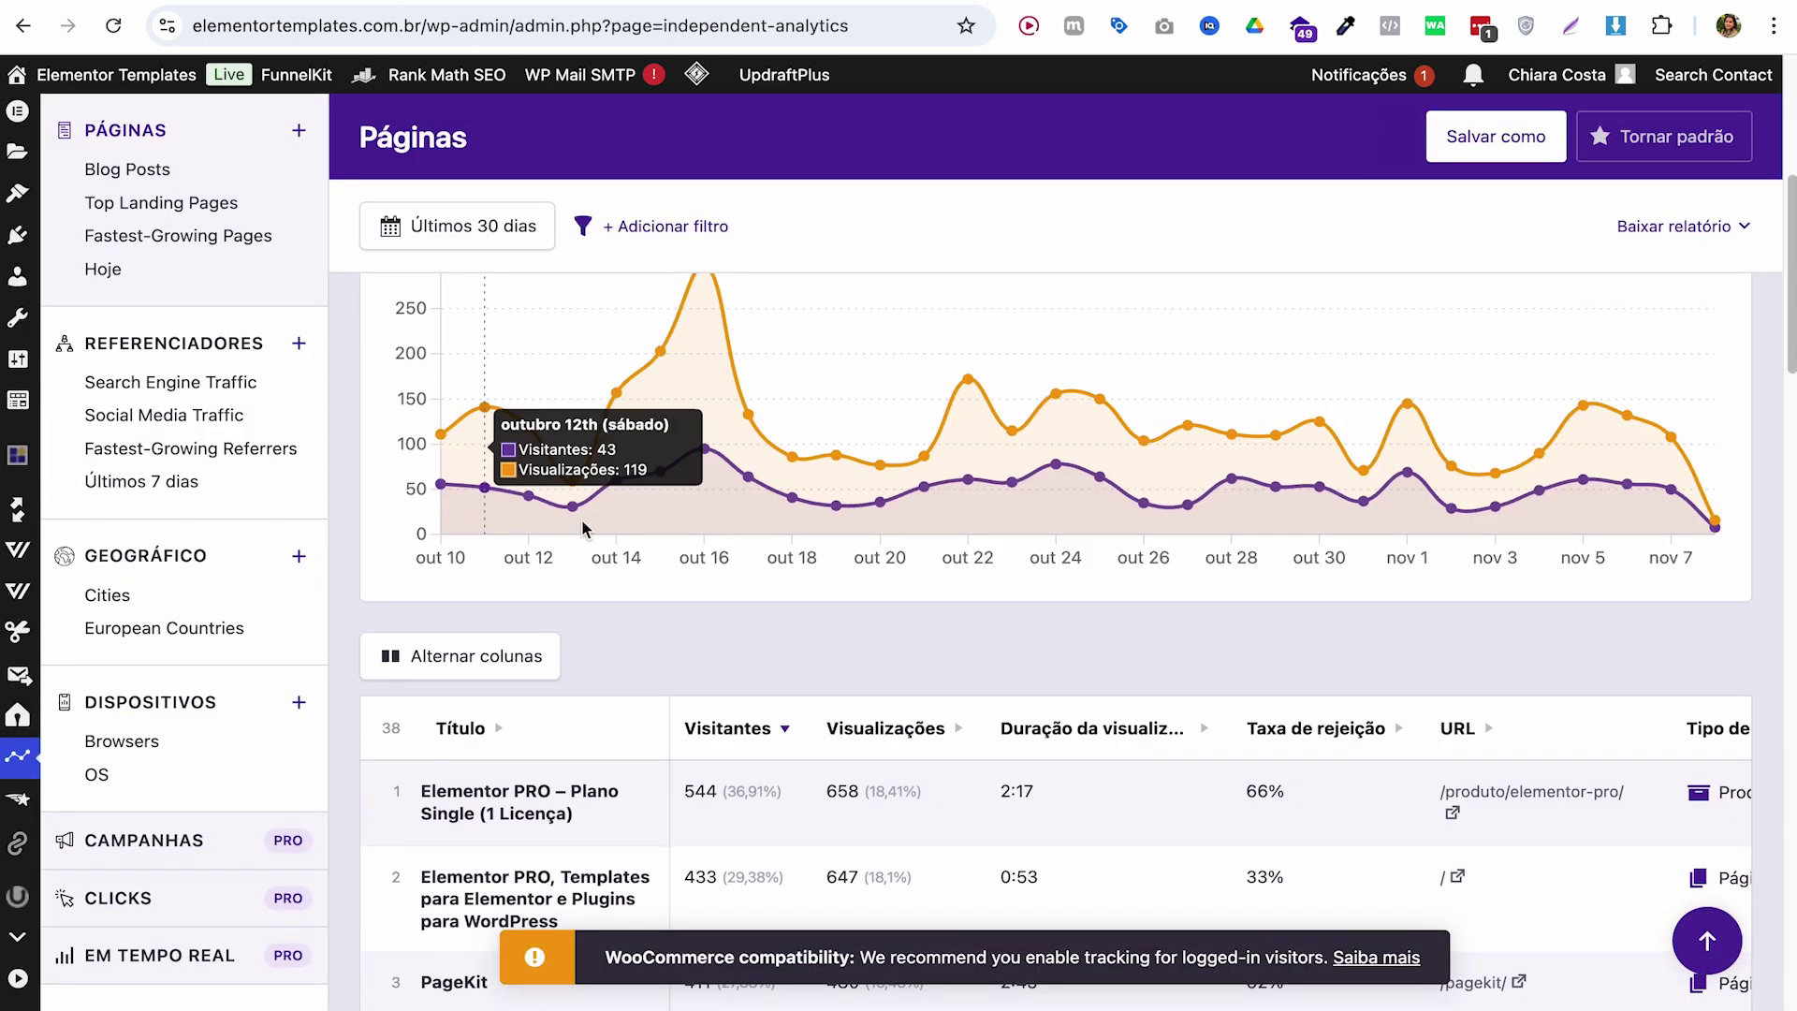
{"action": "scroll", "coordinate": [971, 671], "scroll_direction": "down", "scroll_amount": 4}
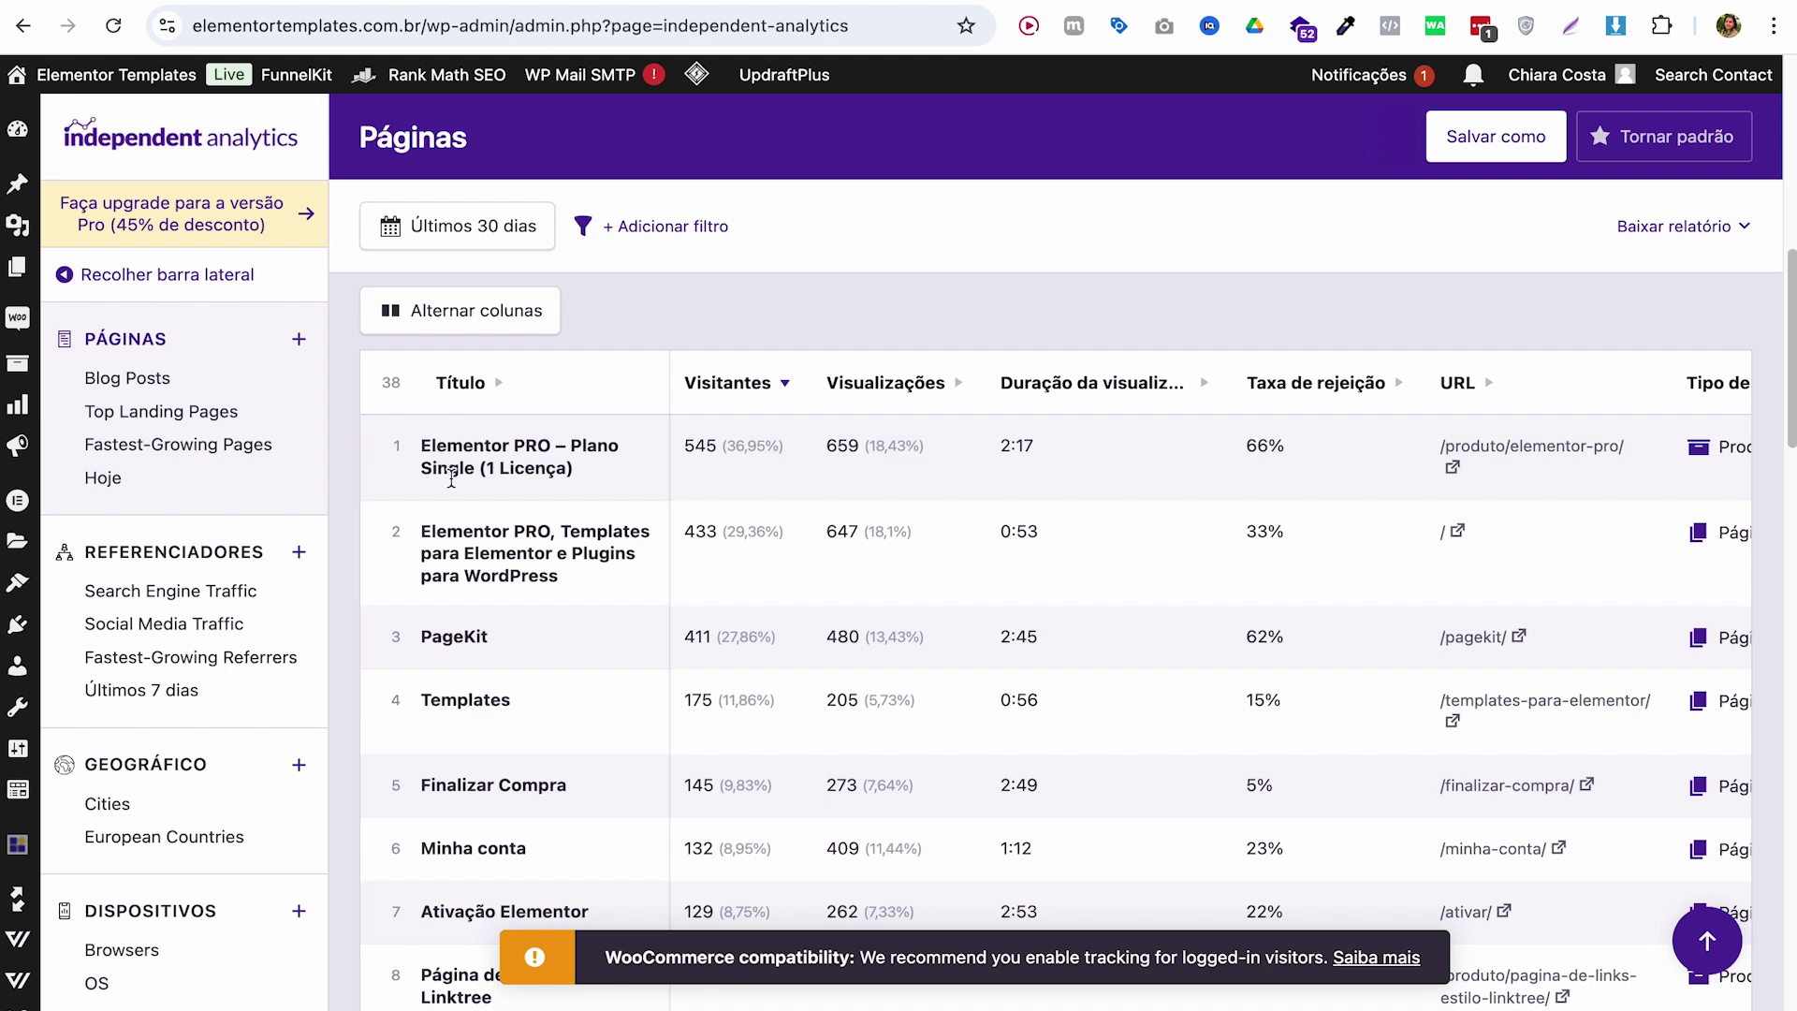
{"action": "left_click_drag", "start_coordinate": [483, 636], "coordinate": [445, 637]}
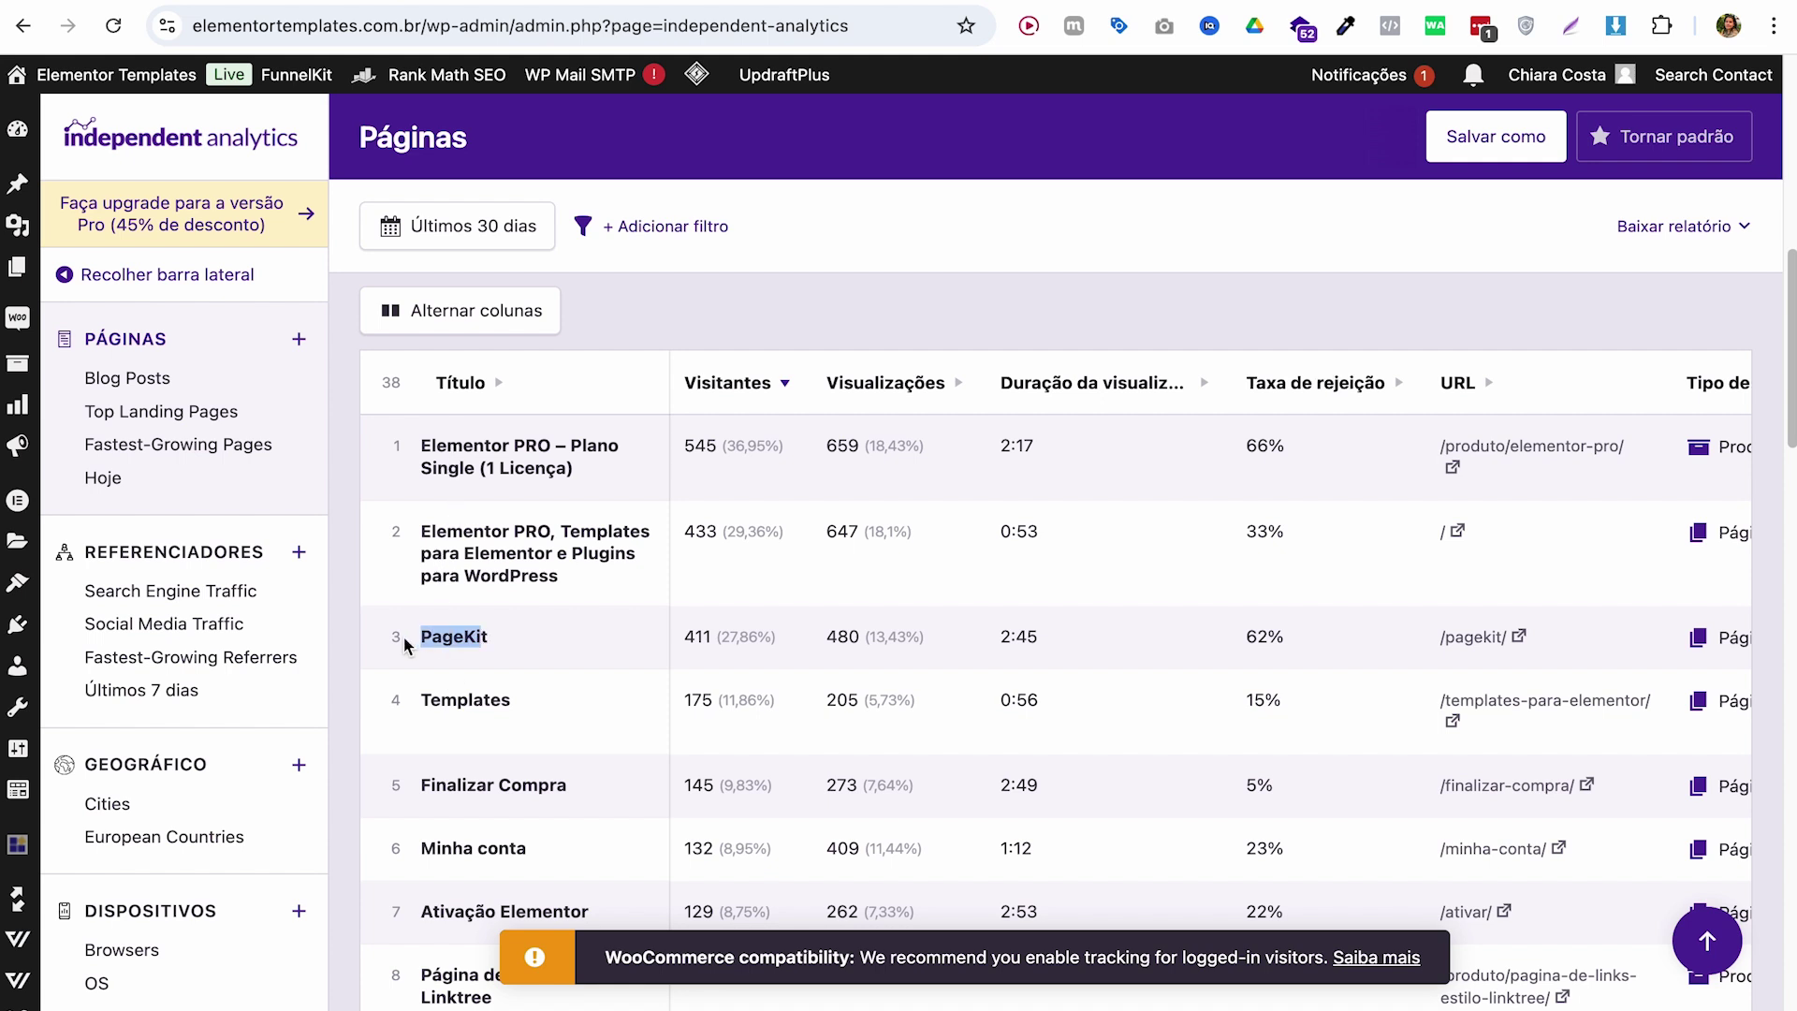
{"action": "left_click", "coordinate": [488, 631]}
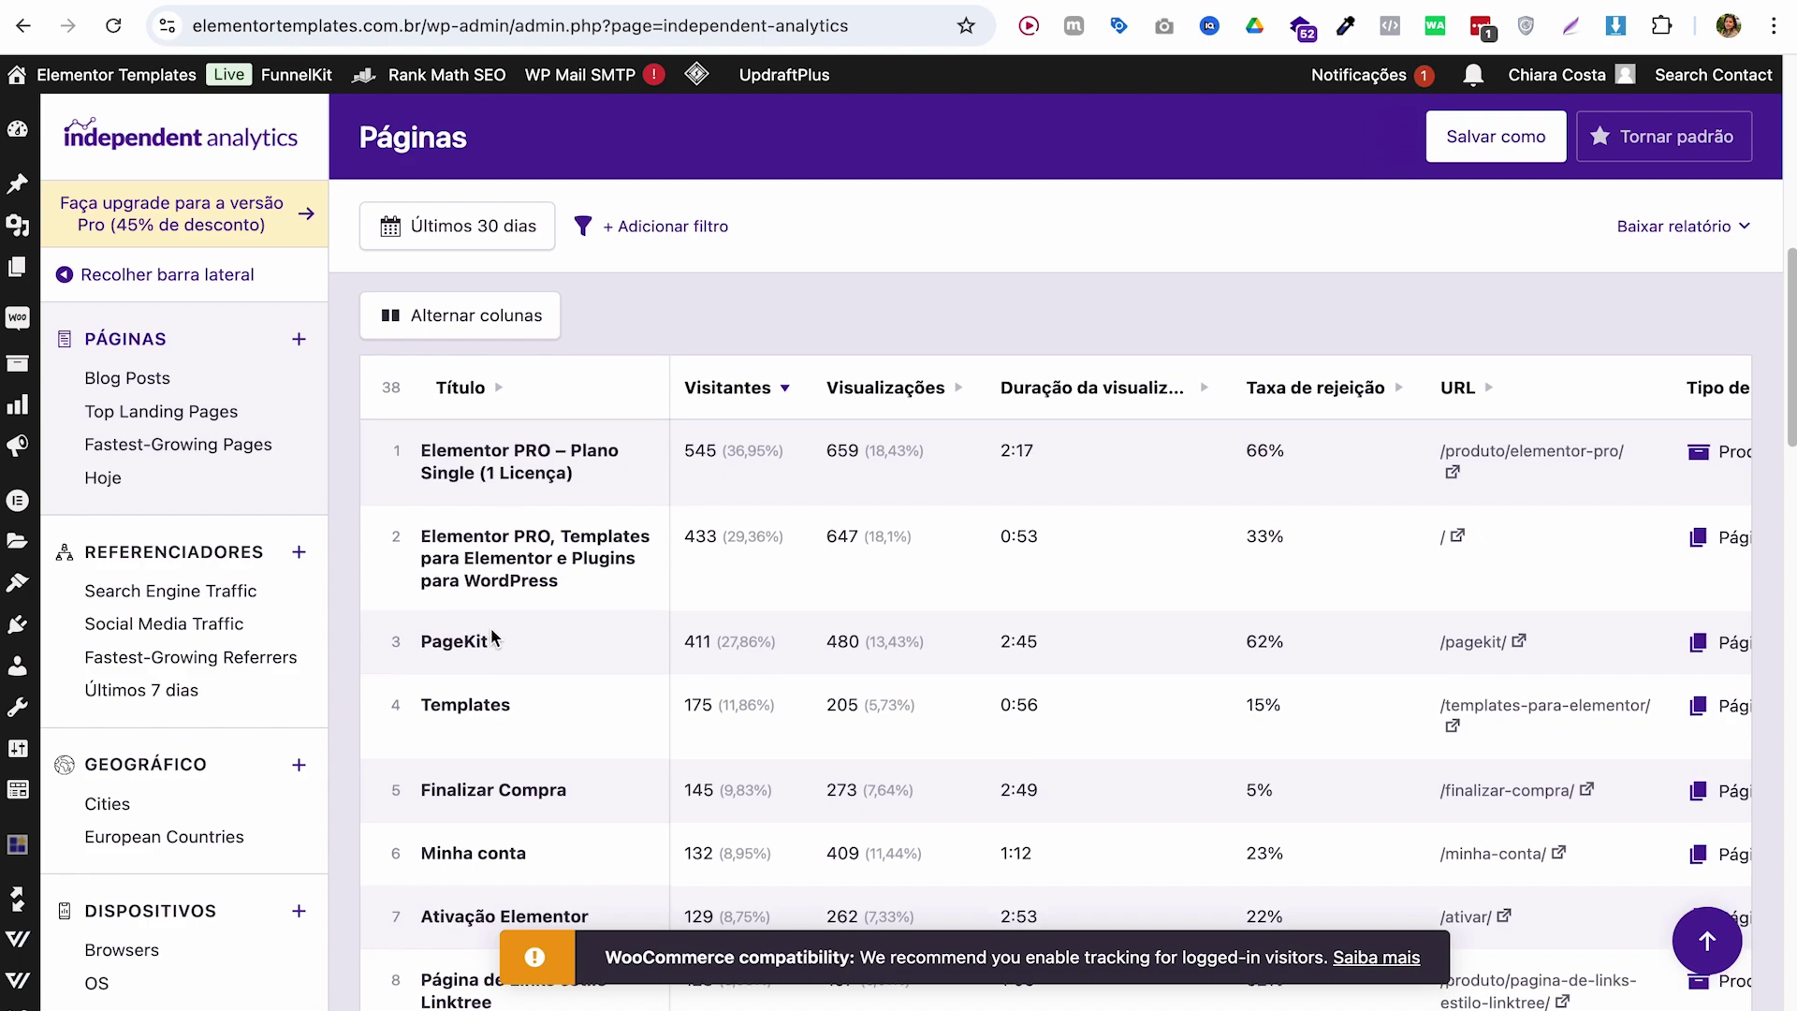
{"action": "left_click", "coordinate": [1510, 642]}
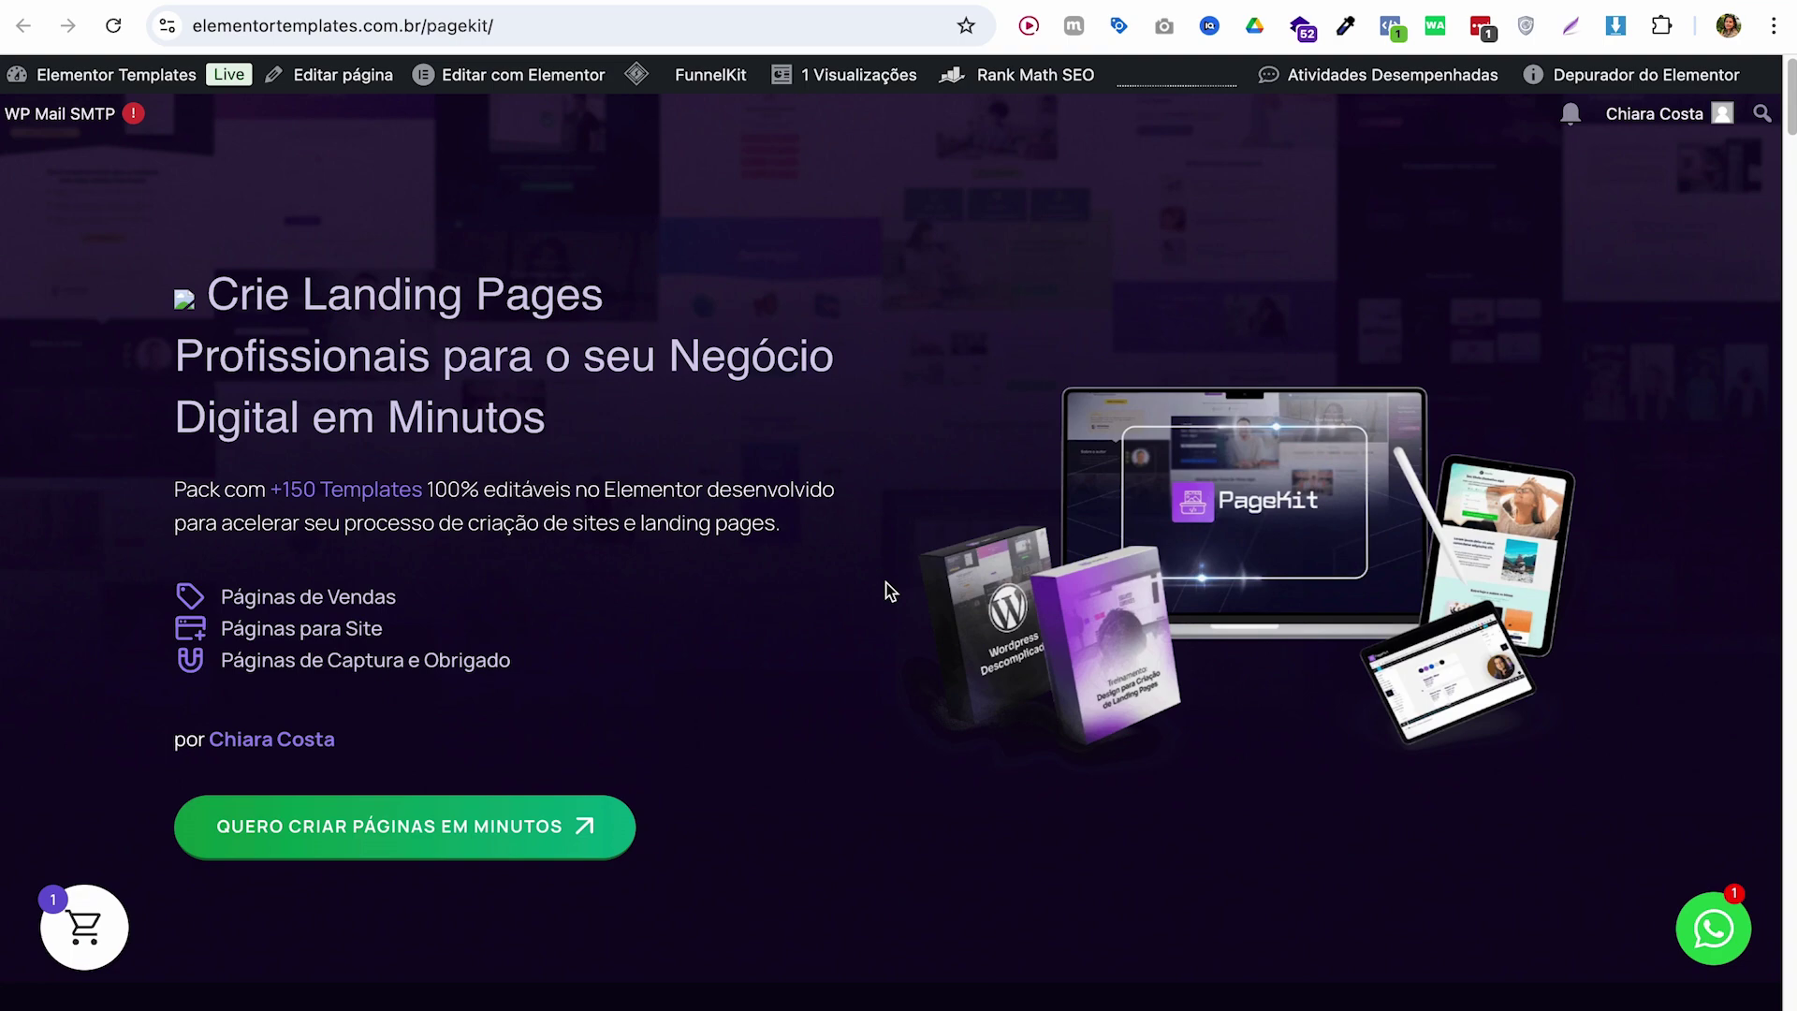
Step: Look through the PageKit landing page, from its template showcase to the customer testimonials, and browse the page-template carousel
{"action": "scroll", "coordinate": [890, 591], "scroll_direction": "down", "scroll_amount": 5}
{"action": "scroll", "coordinate": [537, 636], "scroll_direction": "down", "scroll_amount": 4}
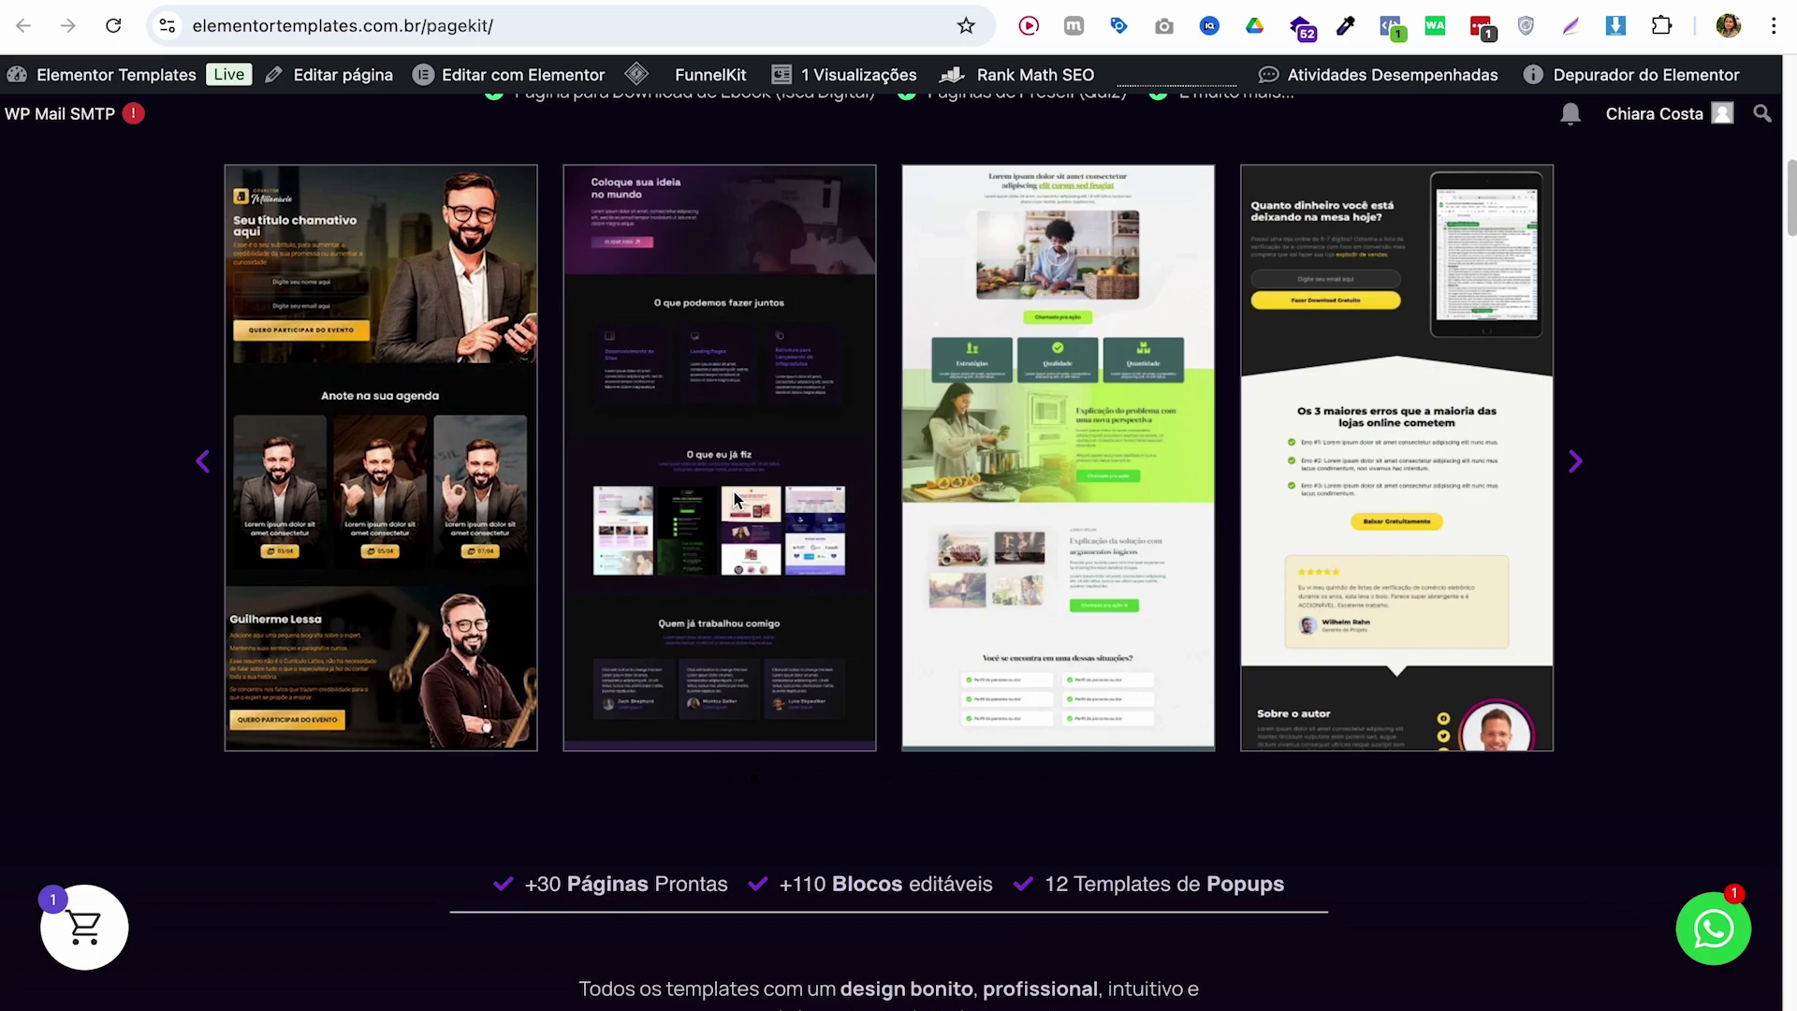
{"action": "scroll", "coordinate": [735, 498], "scroll_direction": "down", "scroll_amount": 4}
{"action": "scroll", "coordinate": [734, 491], "scroll_direction": "down", "scroll_amount": 6}
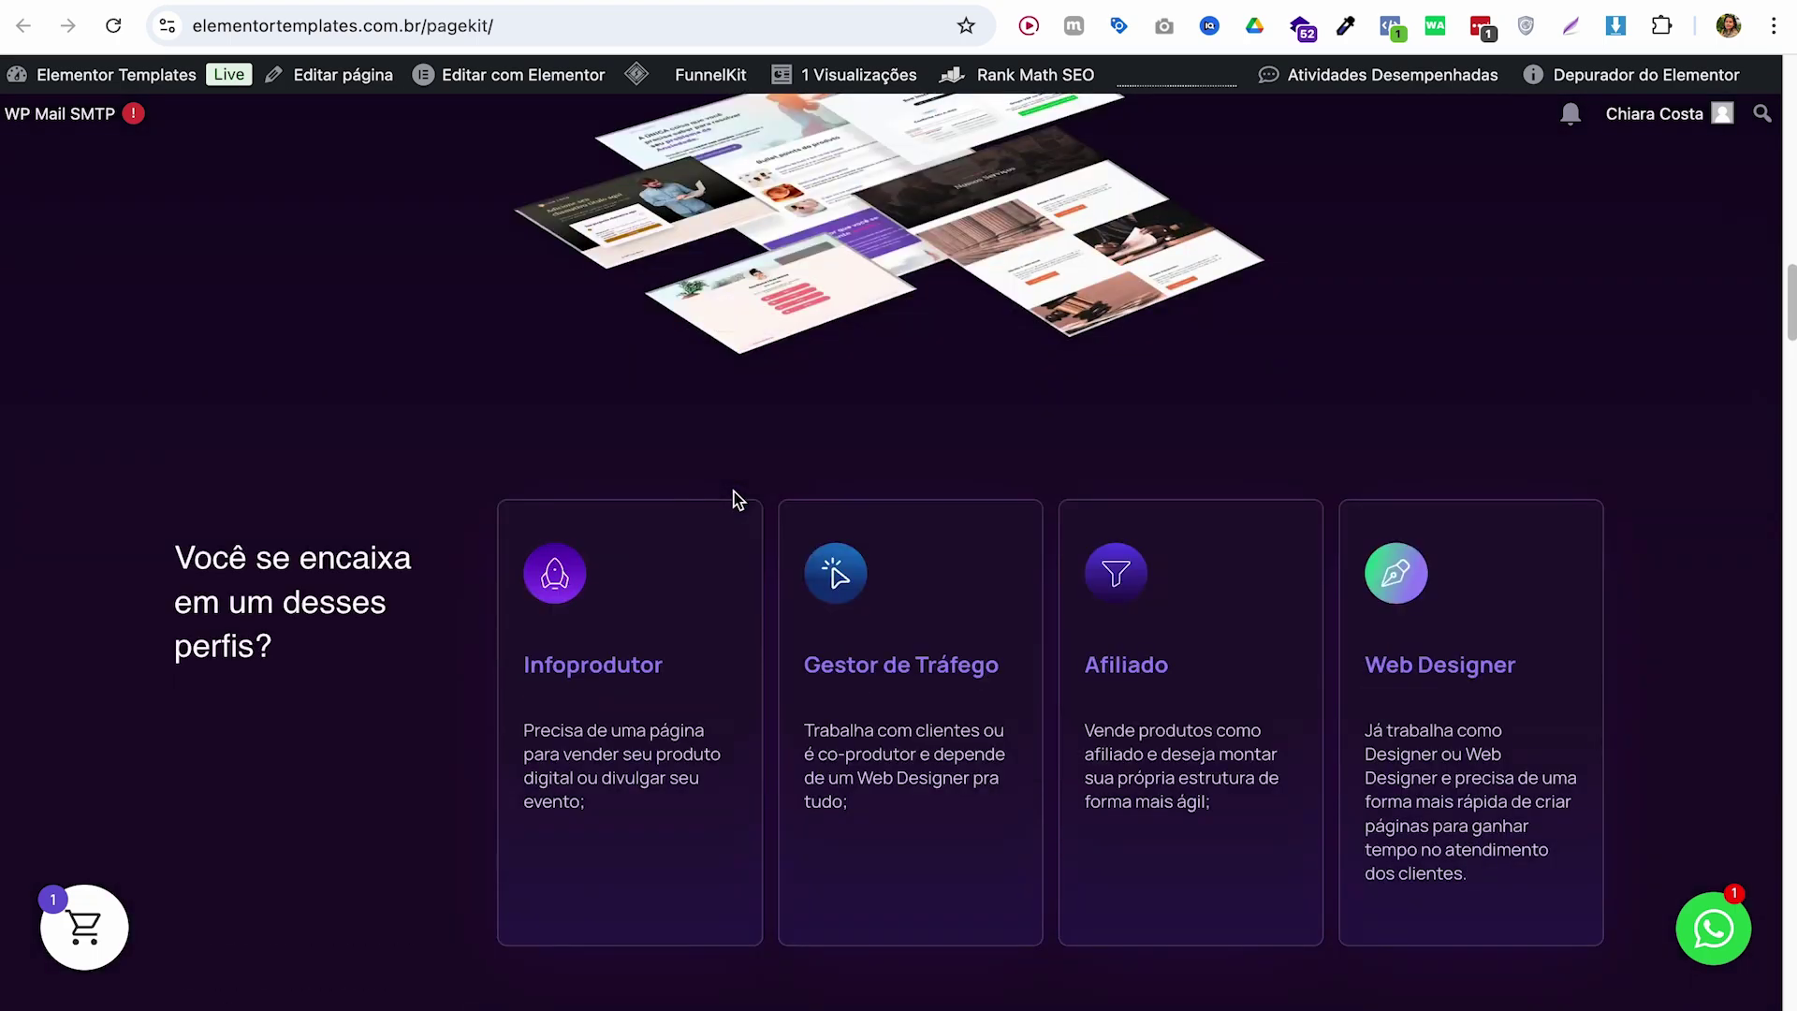
{"action": "scroll", "coordinate": [736, 485], "scroll_direction": "down", "scroll_amount": 5}
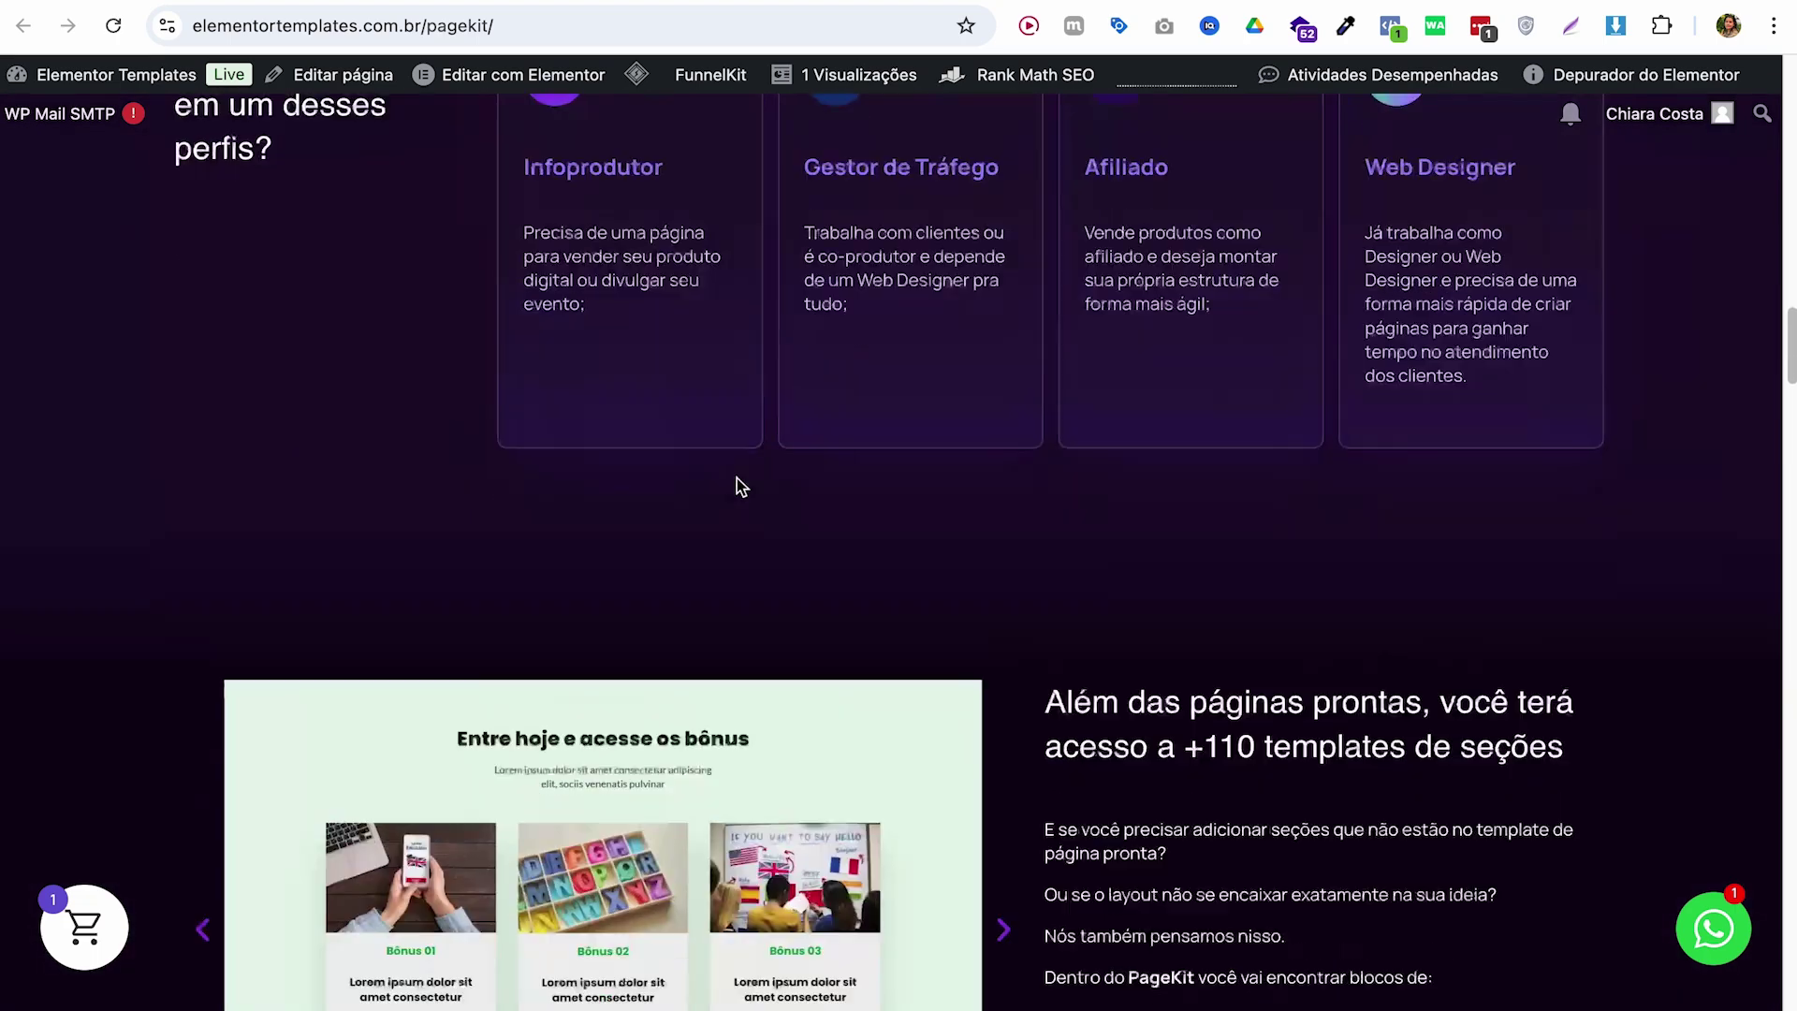
{"action": "scroll", "coordinate": [736, 479], "scroll_direction": "down", "scroll_amount": 12}
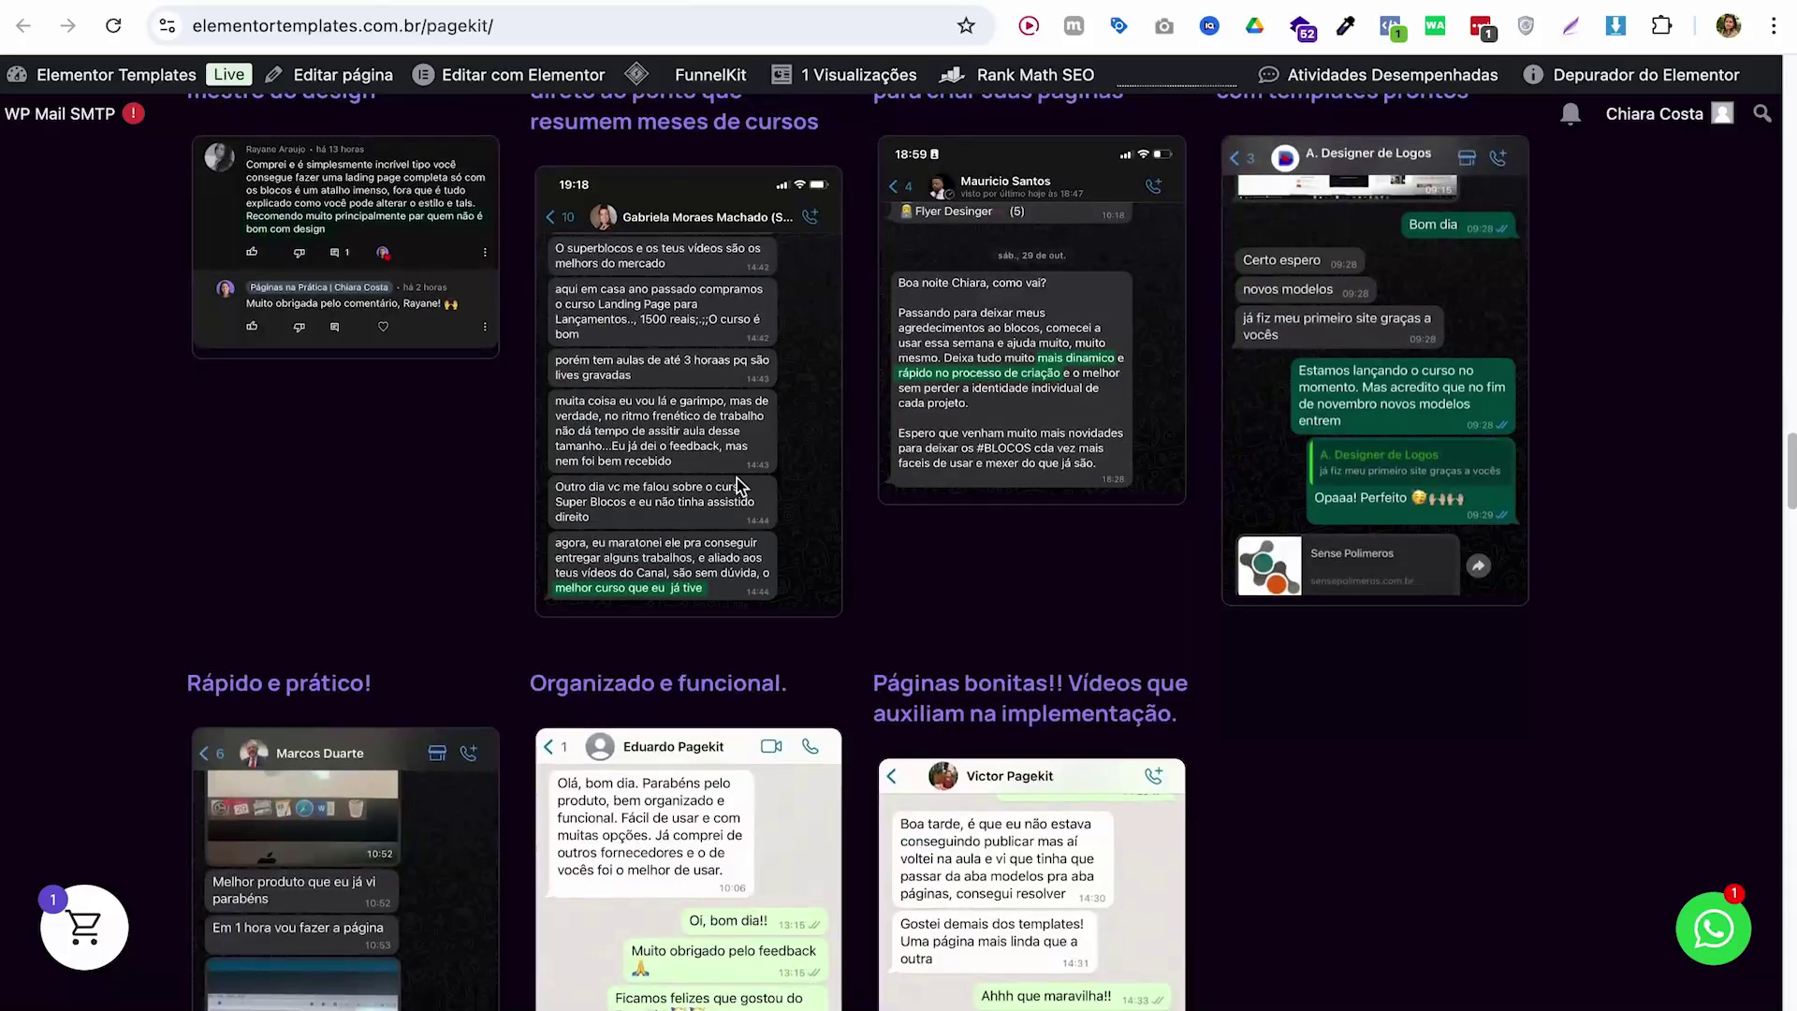
{"action": "scroll", "coordinate": [738, 482], "scroll_direction": "down", "scroll_amount": 5}
{"action": "scroll", "coordinate": [738, 480], "scroll_direction": "down", "scroll_amount": 9}
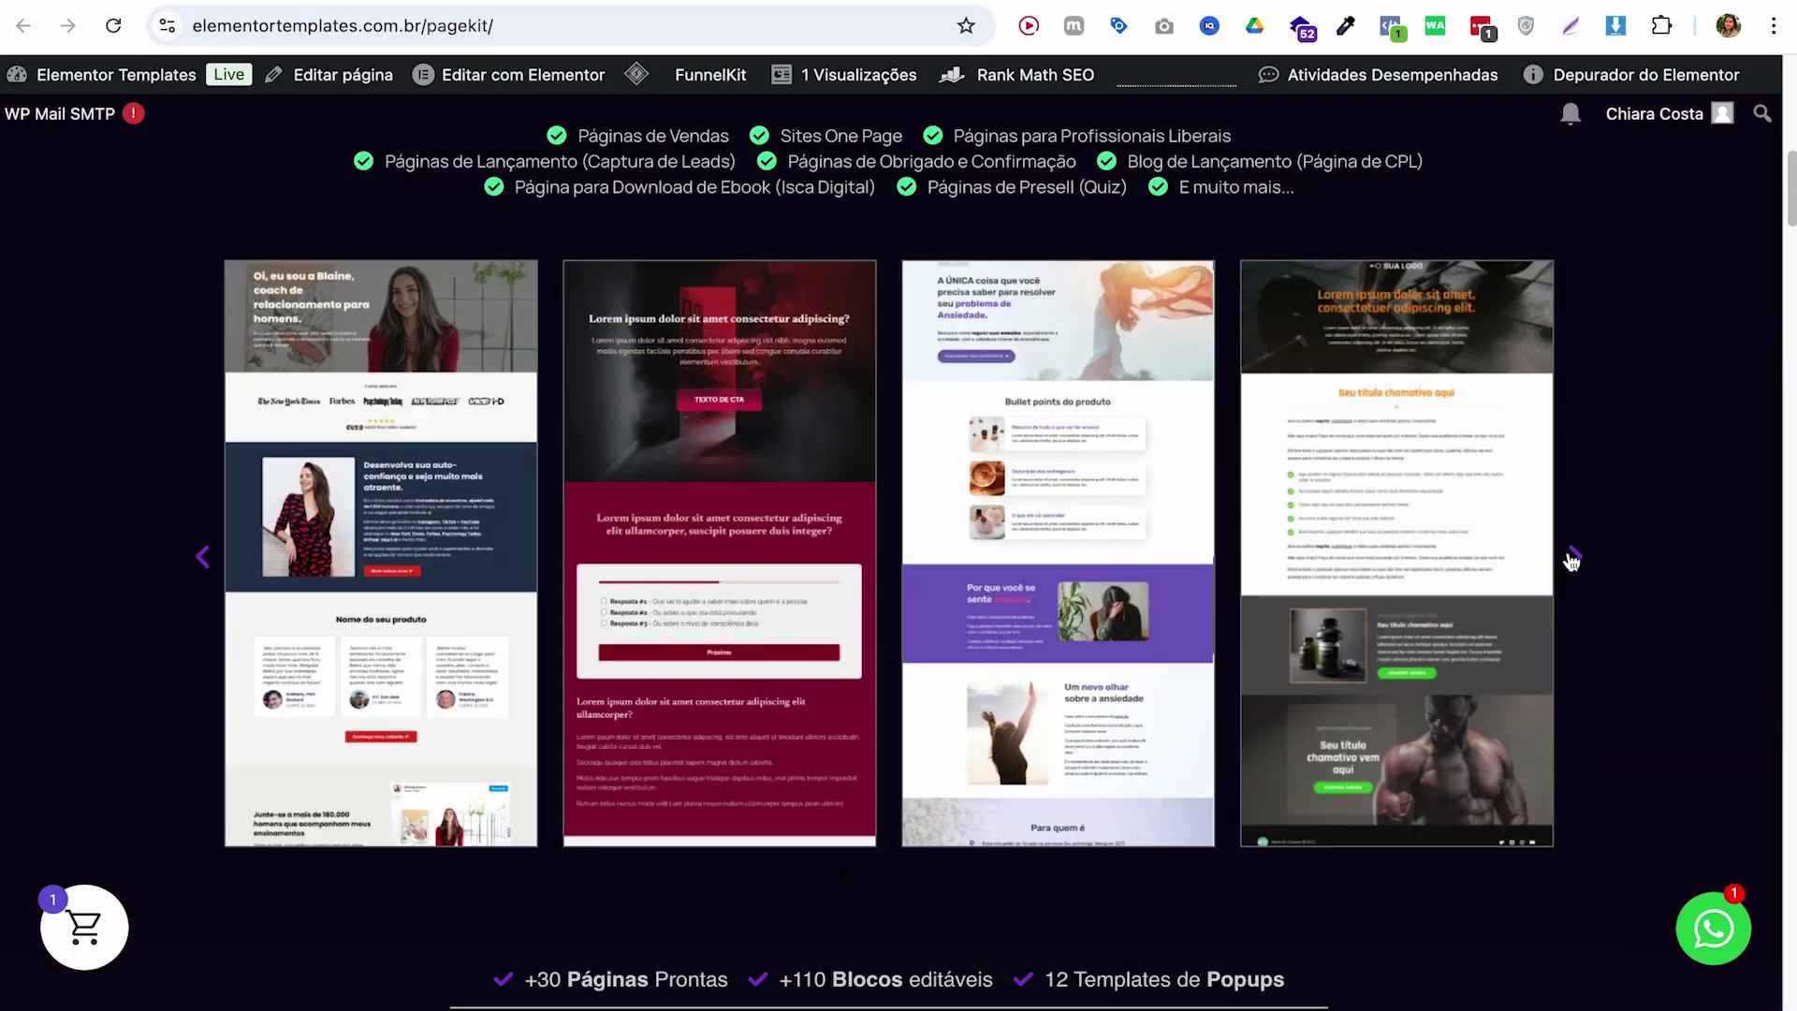
{"action": "left_click", "coordinate": [1572, 558]}
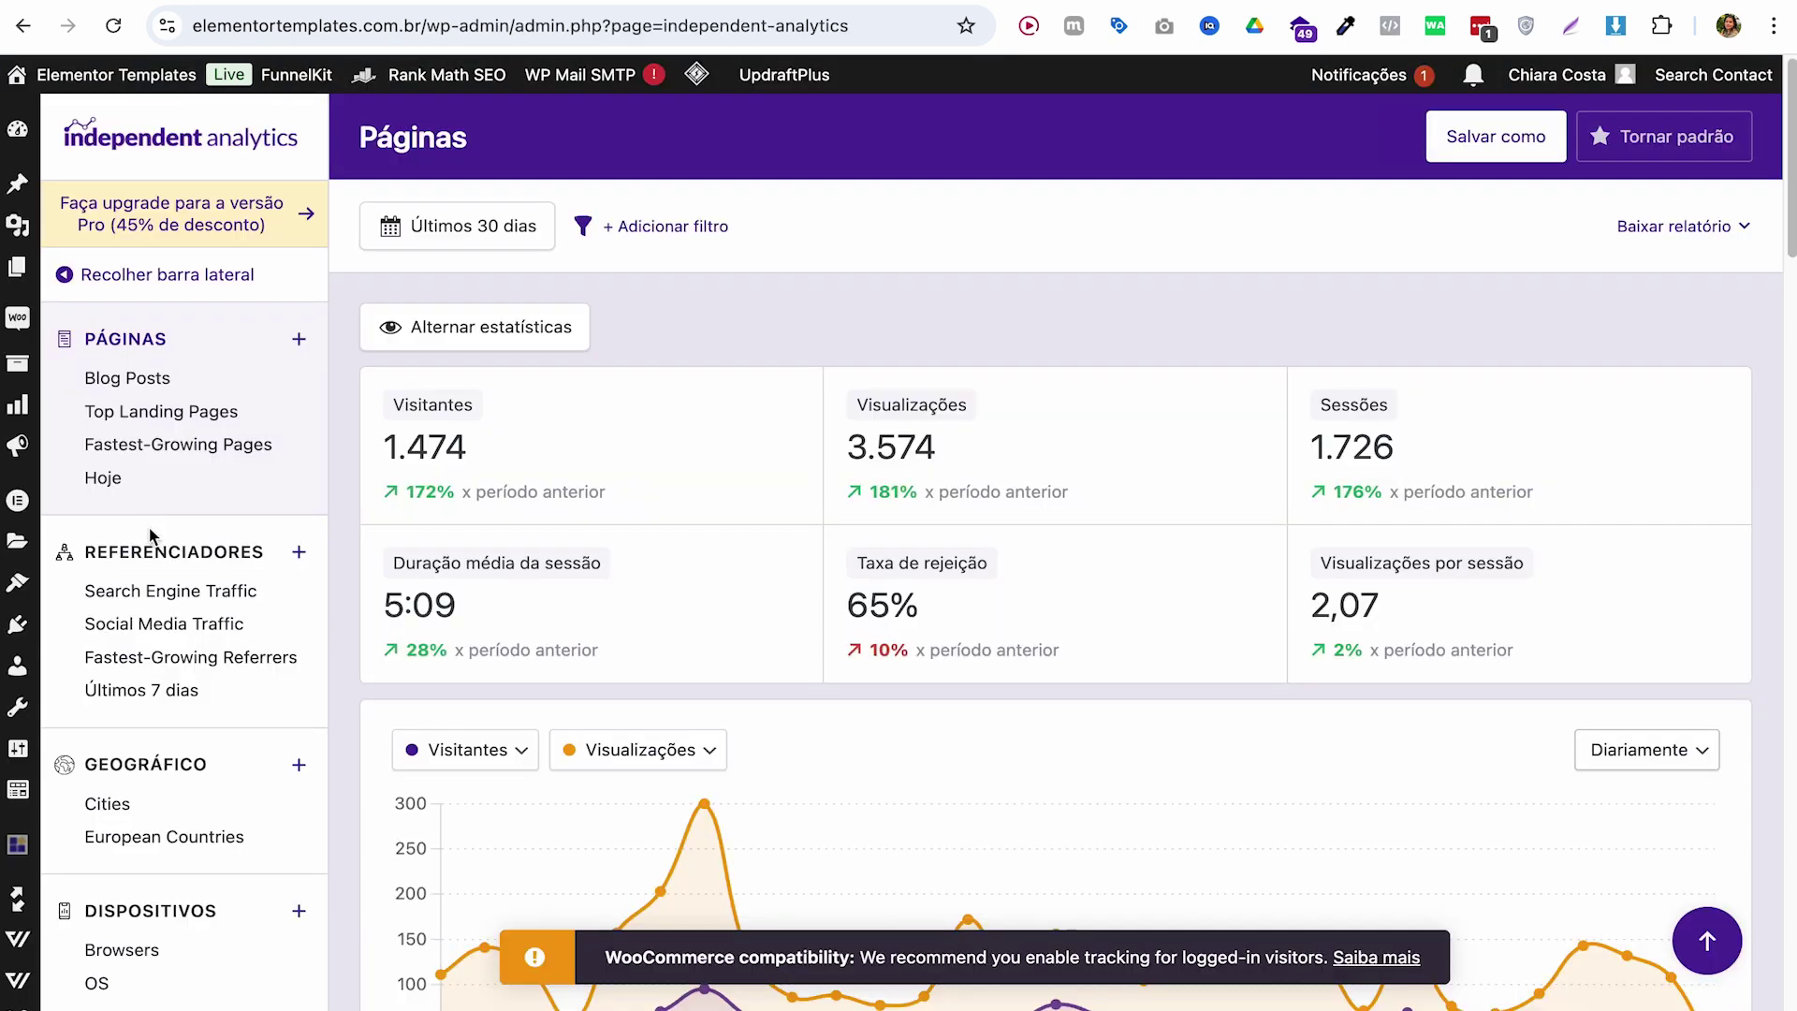
Step: Open the Referenciadores report and examine the table of traffic sources, starting with the Direct entry
{"action": "left_click", "coordinate": [151, 561]}
{"action": "scroll", "coordinate": [771, 715], "scroll_direction": "down", "scroll_amount": 10}
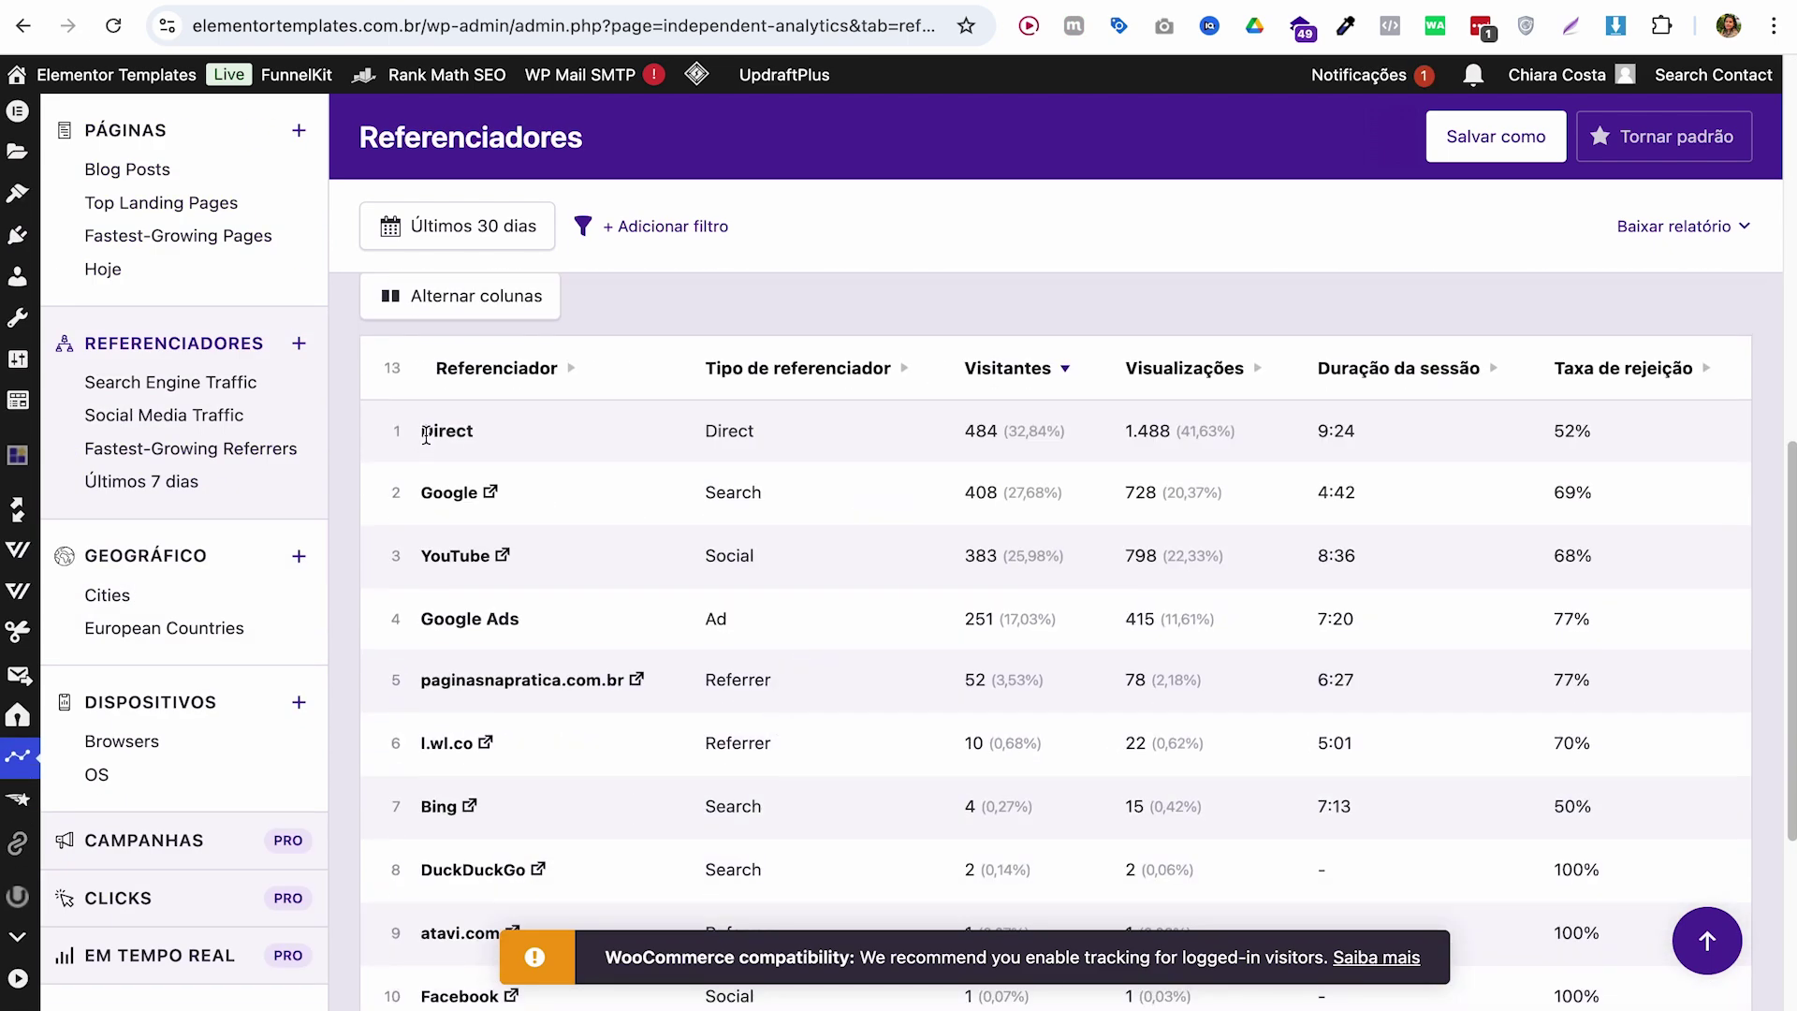
{"action": "left_click_drag", "start_coordinate": [426, 435], "coordinate": [514, 433]}
{"action": "left_click", "coordinate": [514, 433]}
{"action": "scroll", "coordinate": [514, 430], "scroll_direction": "up", "scroll_amount": 10}
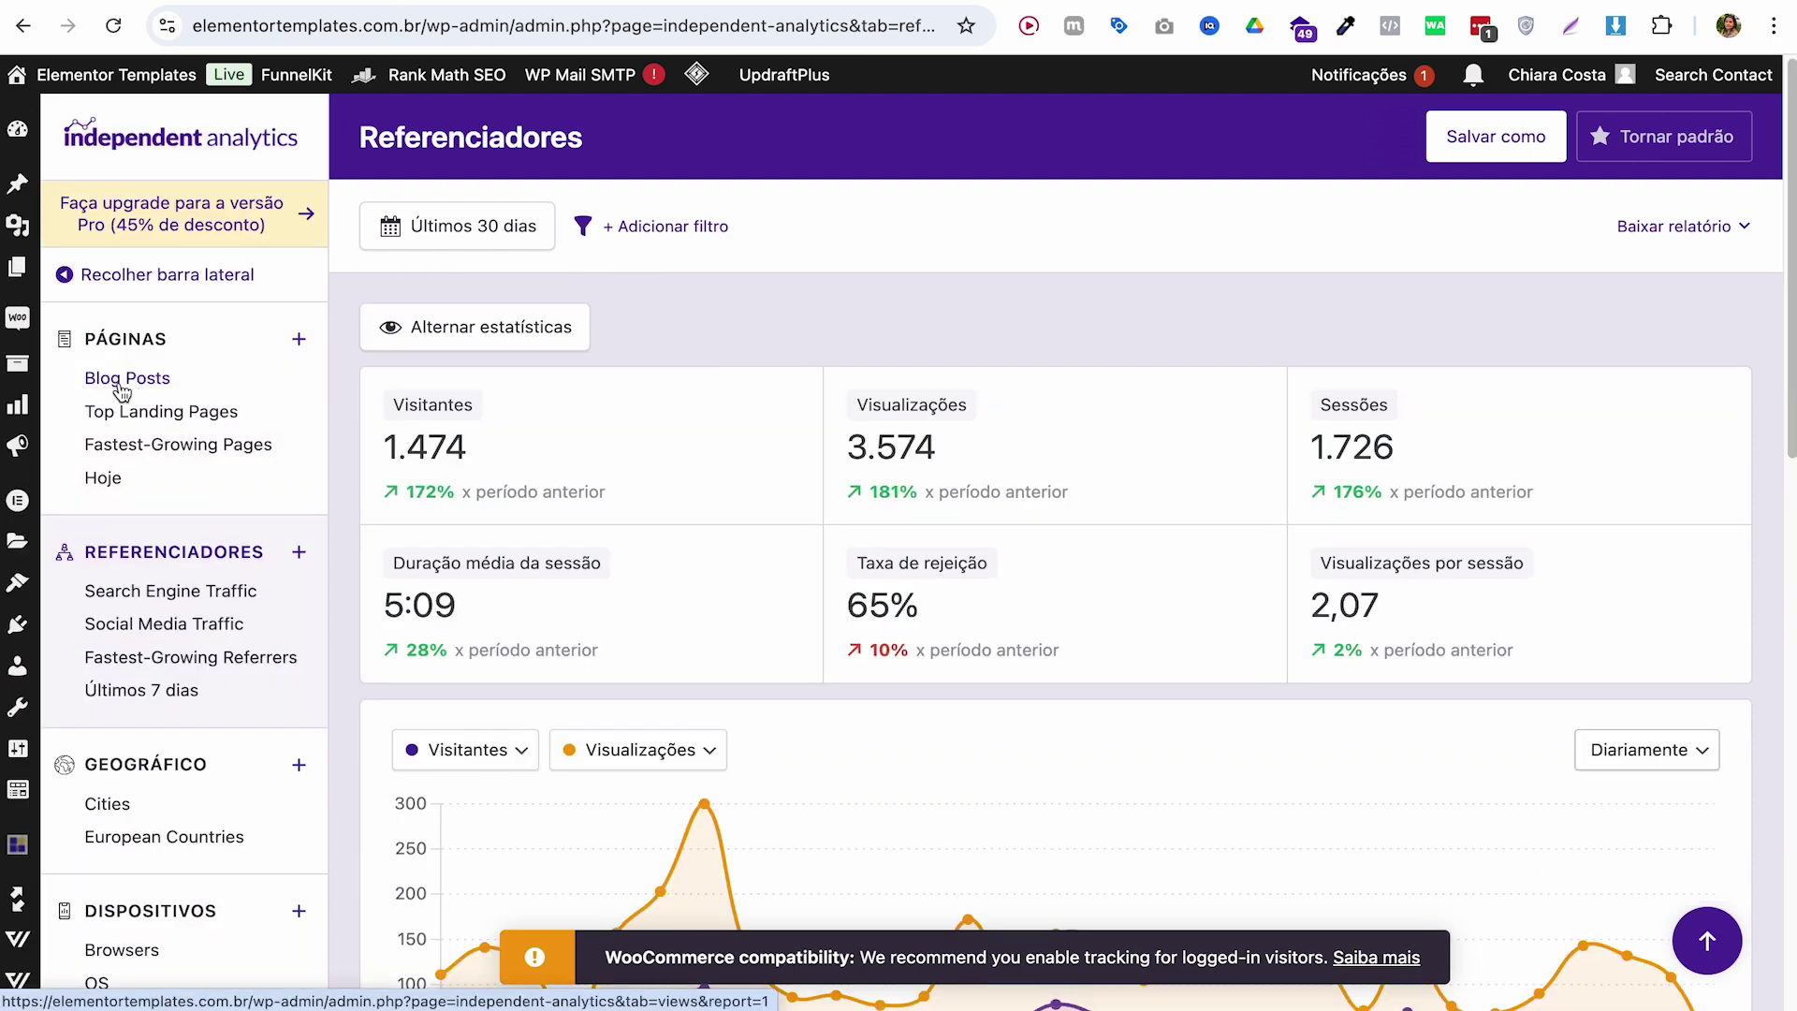
Step: Check the Blog Posts report, and open the Dispositivos report to review visits by device type
{"action": "left_click", "coordinate": [122, 385]}
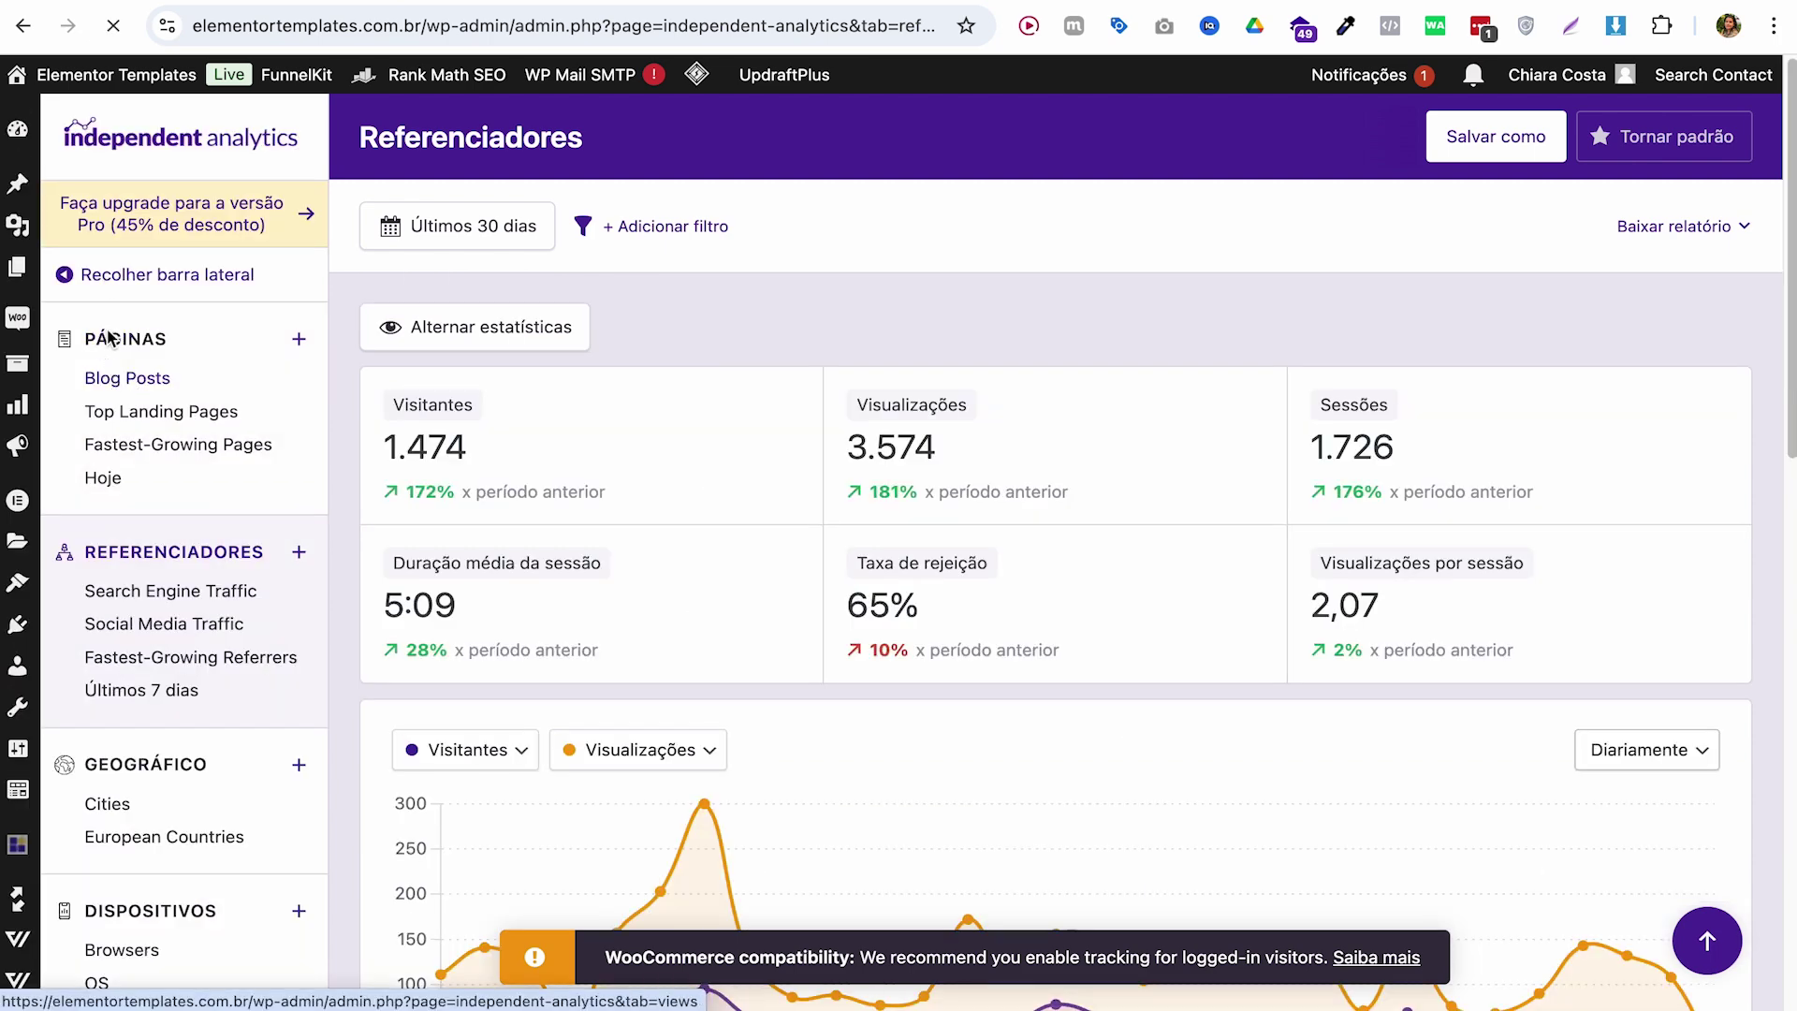
{"action": "scroll", "coordinate": [680, 581], "scroll_direction": "down", "scroll_amount": 3}
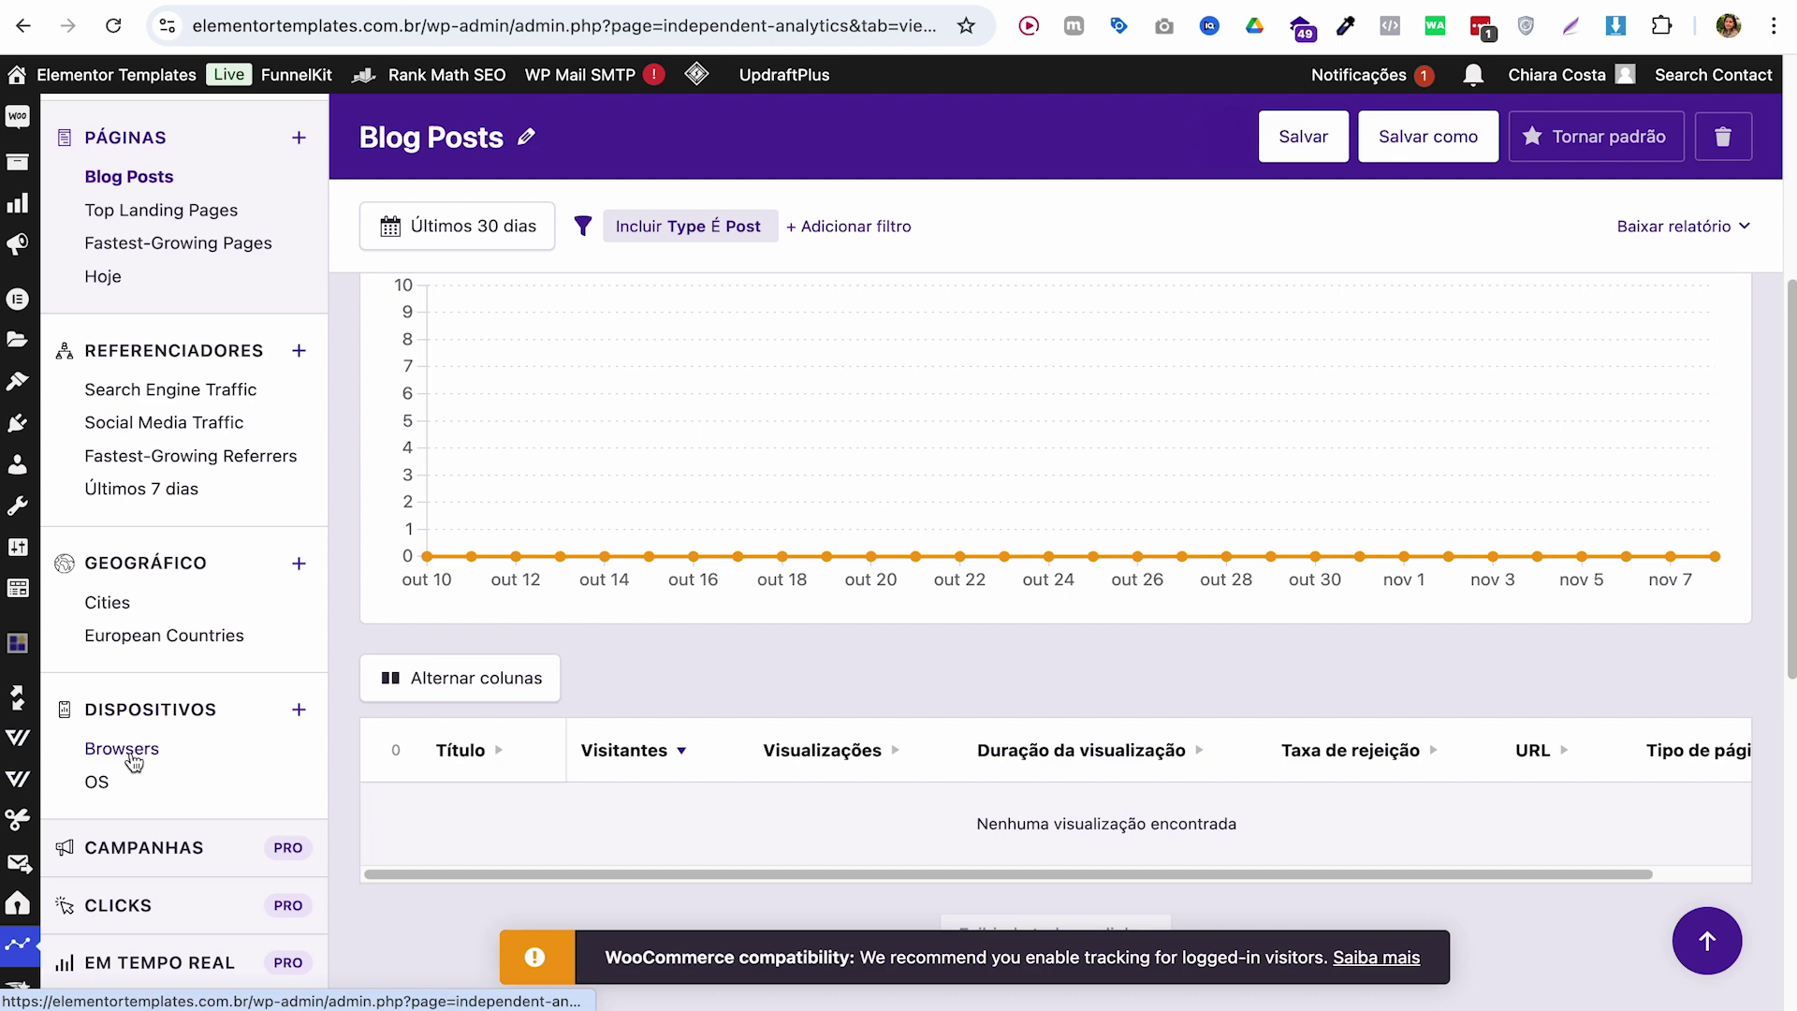
{"action": "left_click", "coordinate": [148, 716]}
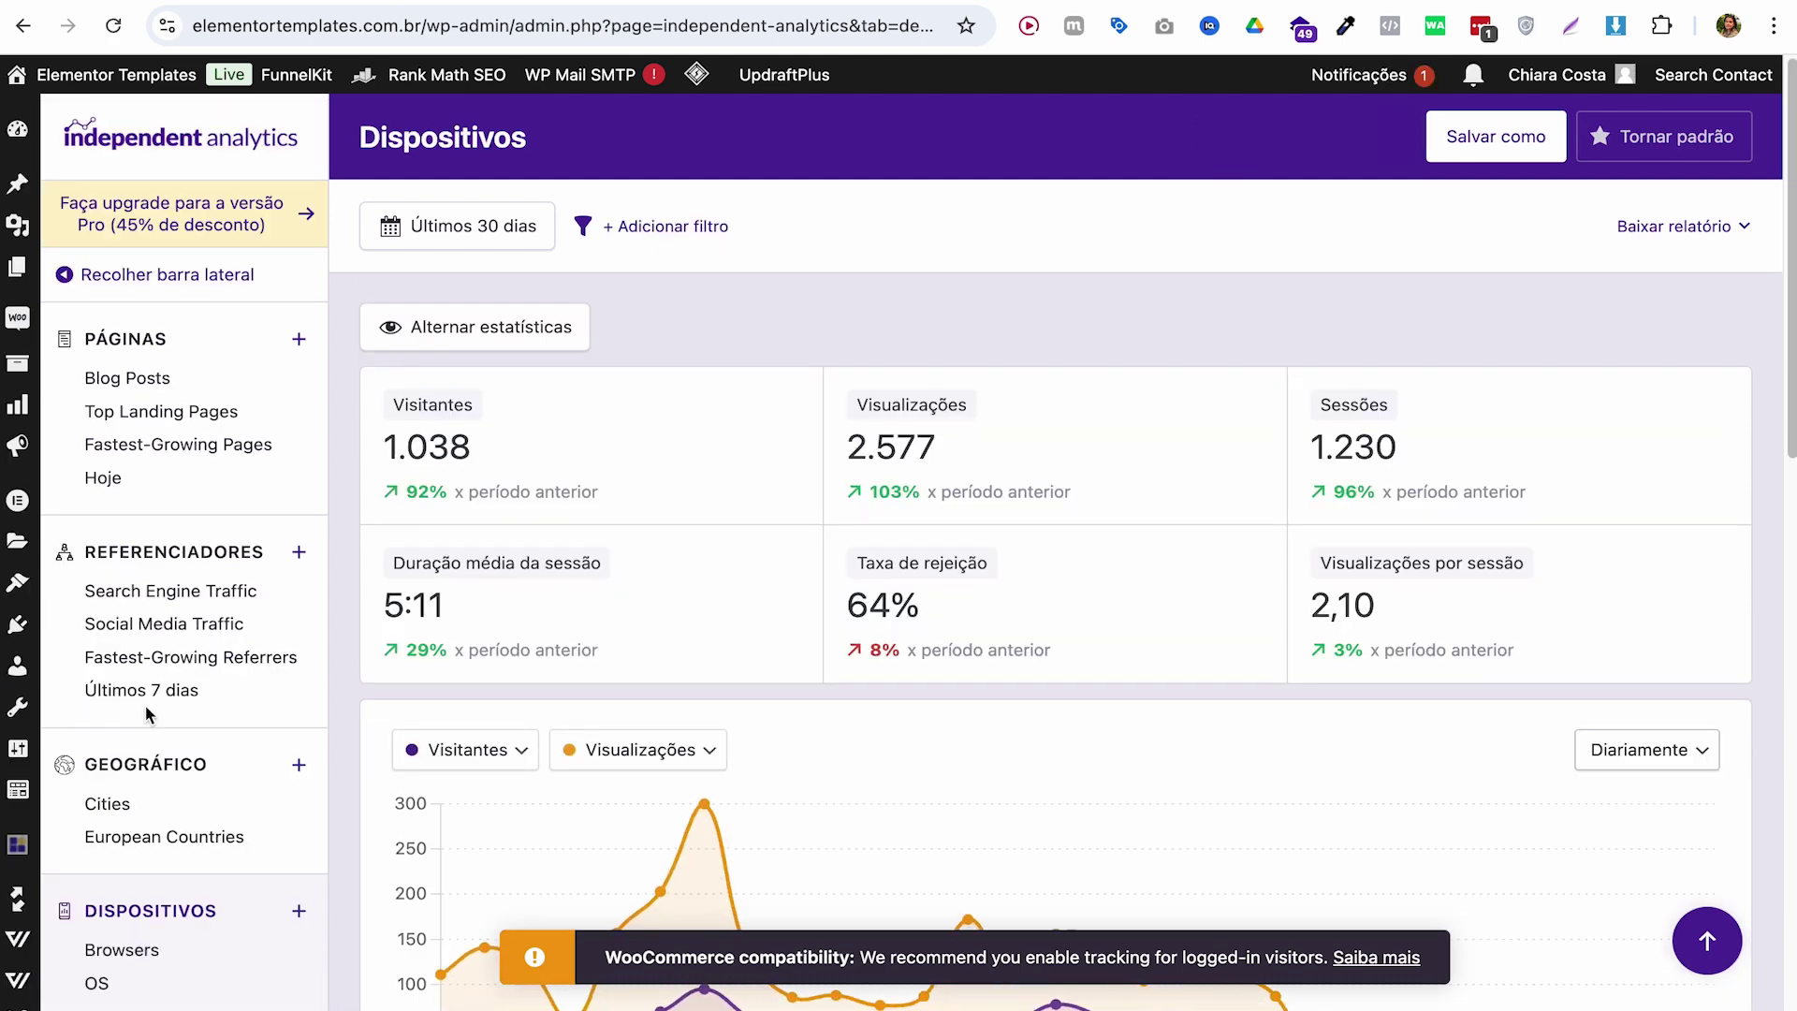
{"action": "scroll", "coordinate": [609, 735], "scroll_direction": "down", "scroll_amount": 10}
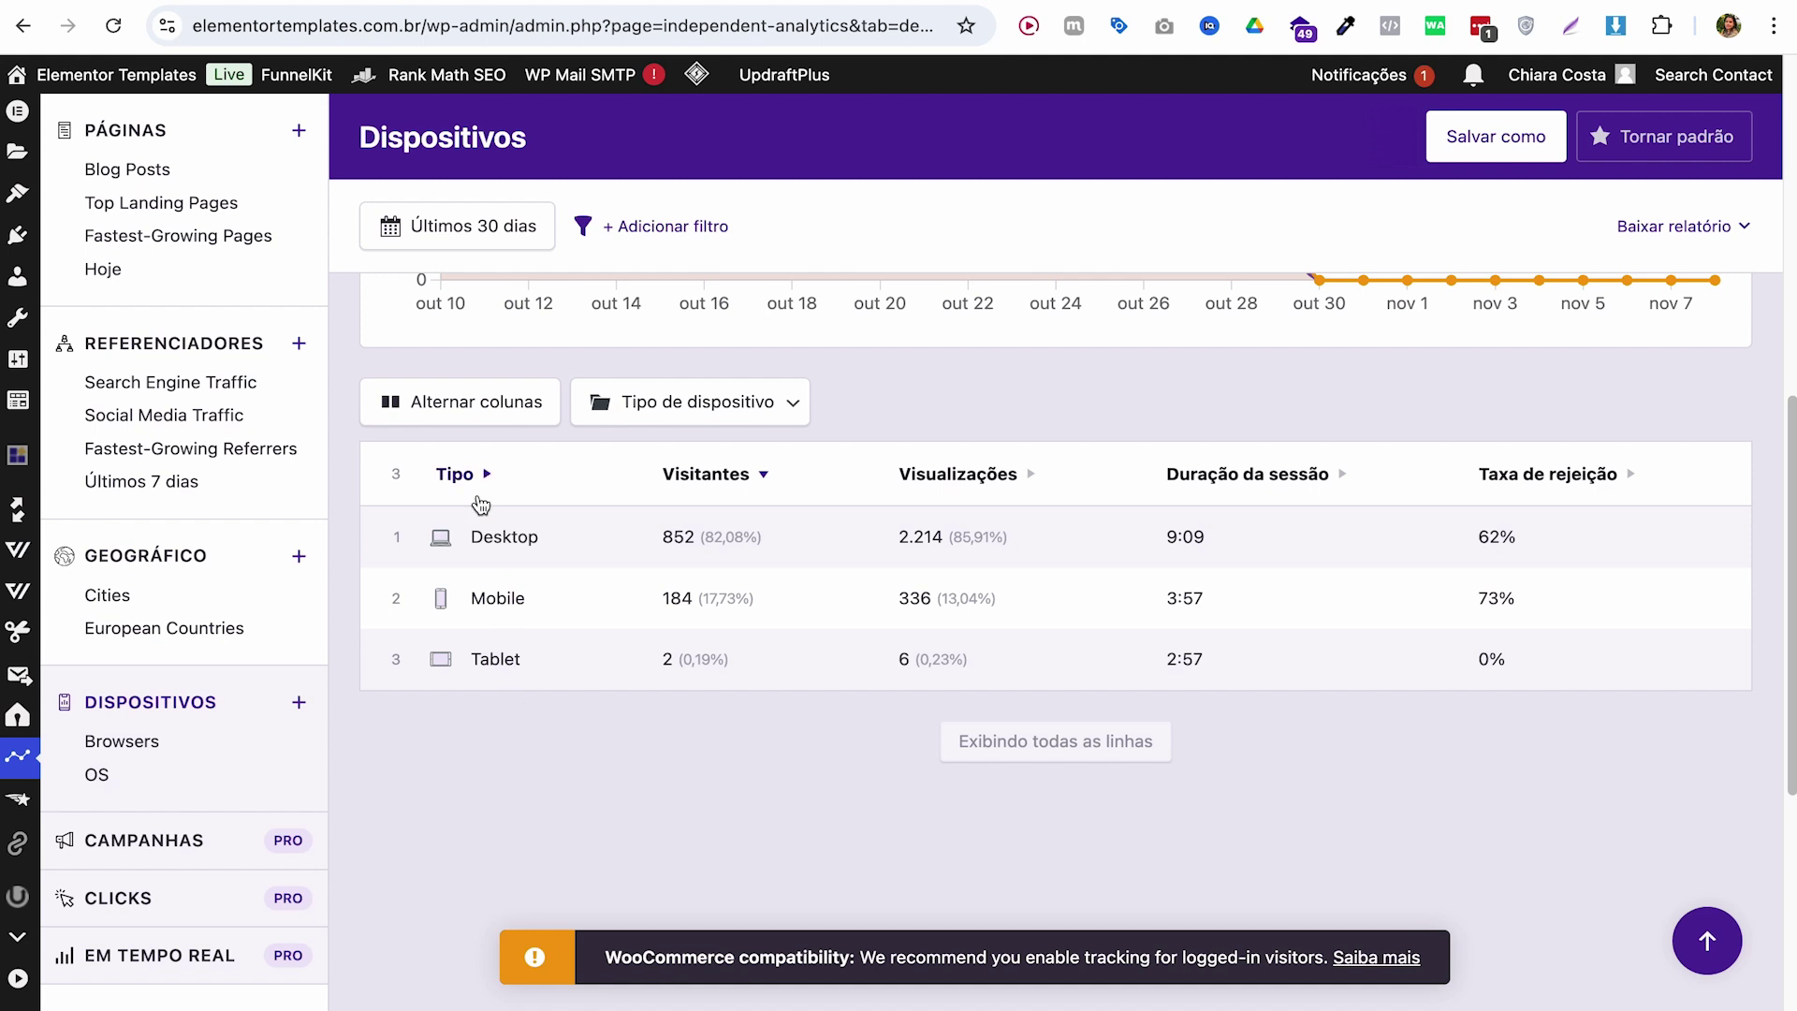
Step: Open the Geográfico report and examine its world map and the table of visitors by country
{"action": "left_click", "coordinate": [153, 558]}
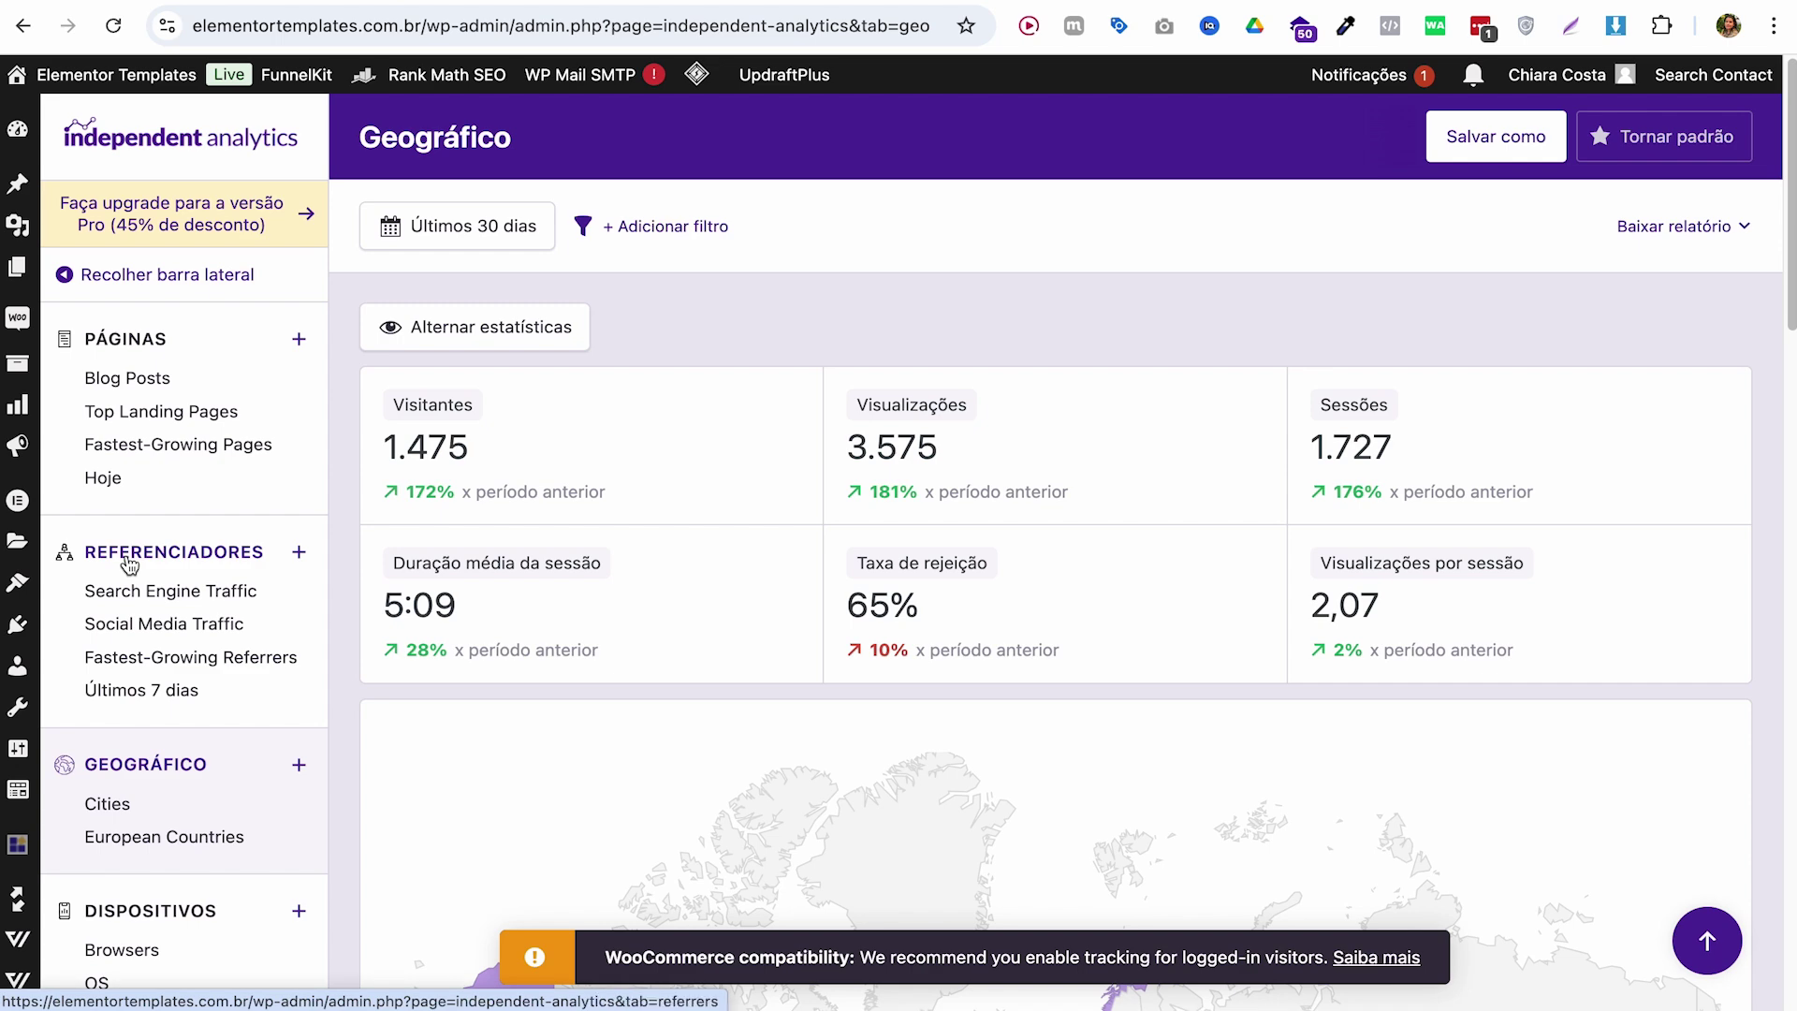
{"action": "scroll", "coordinate": [548, 655], "scroll_direction": "down", "scroll_amount": 5}
{"action": "scroll", "coordinate": [548, 655], "scroll_direction": "down", "scroll_amount": 1}
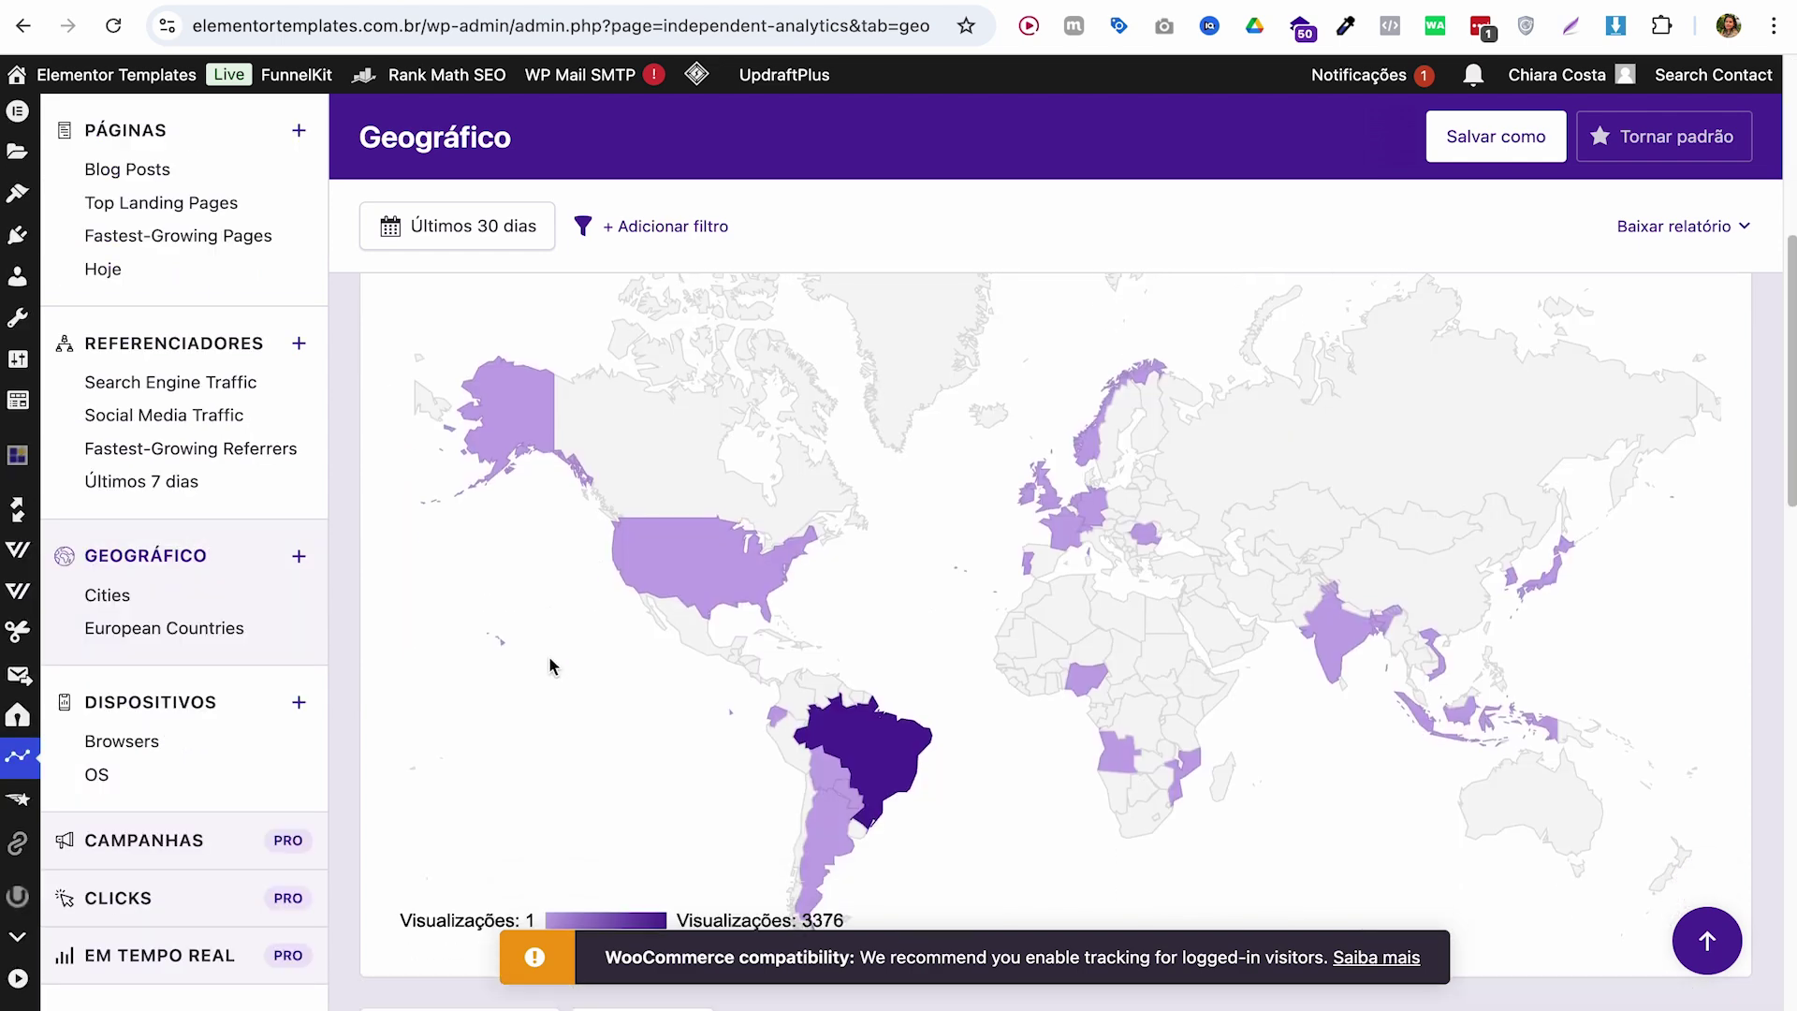
{"action": "scroll", "coordinate": [706, 690], "scroll_direction": "up", "scroll_amount": 4}
{"action": "scroll", "coordinate": [543, 723], "scroll_direction": "down", "scroll_amount": 4}
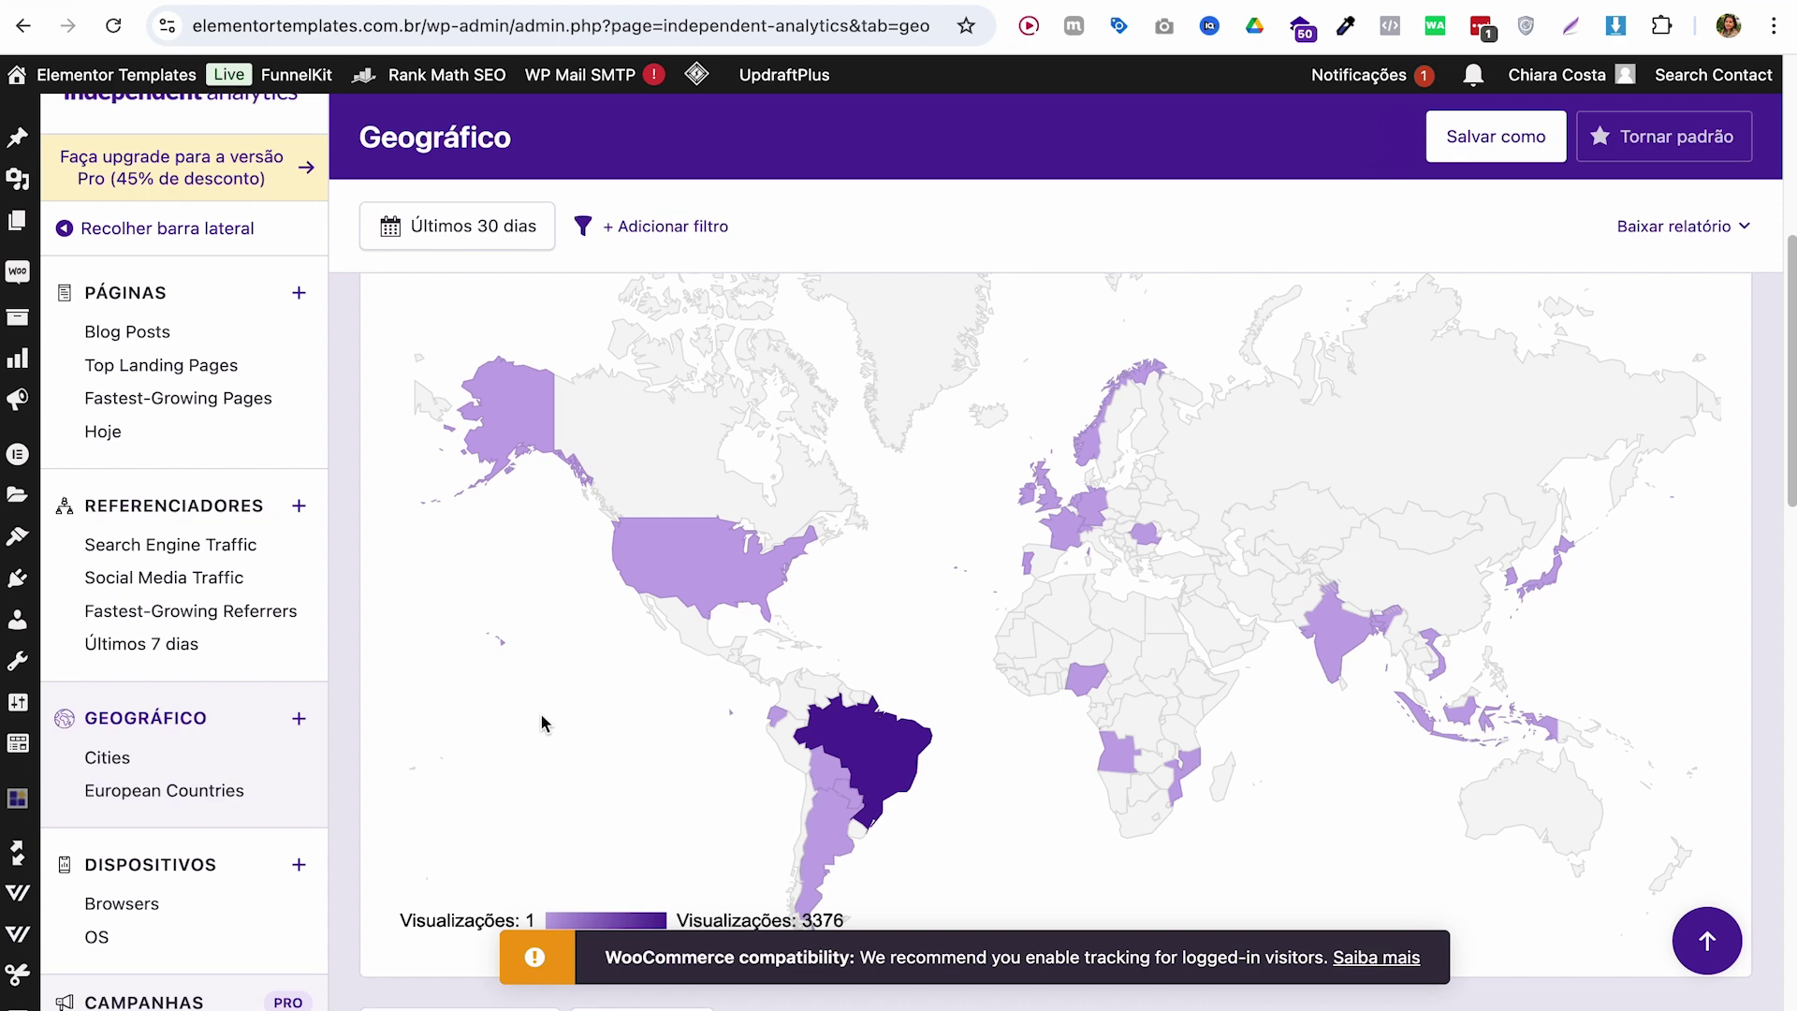
{"action": "scroll", "coordinate": [541, 723], "scroll_direction": "down", "scroll_amount": 8}
{"action": "scroll", "coordinate": [524, 728], "scroll_direction": "up", "scroll_amount": 1}
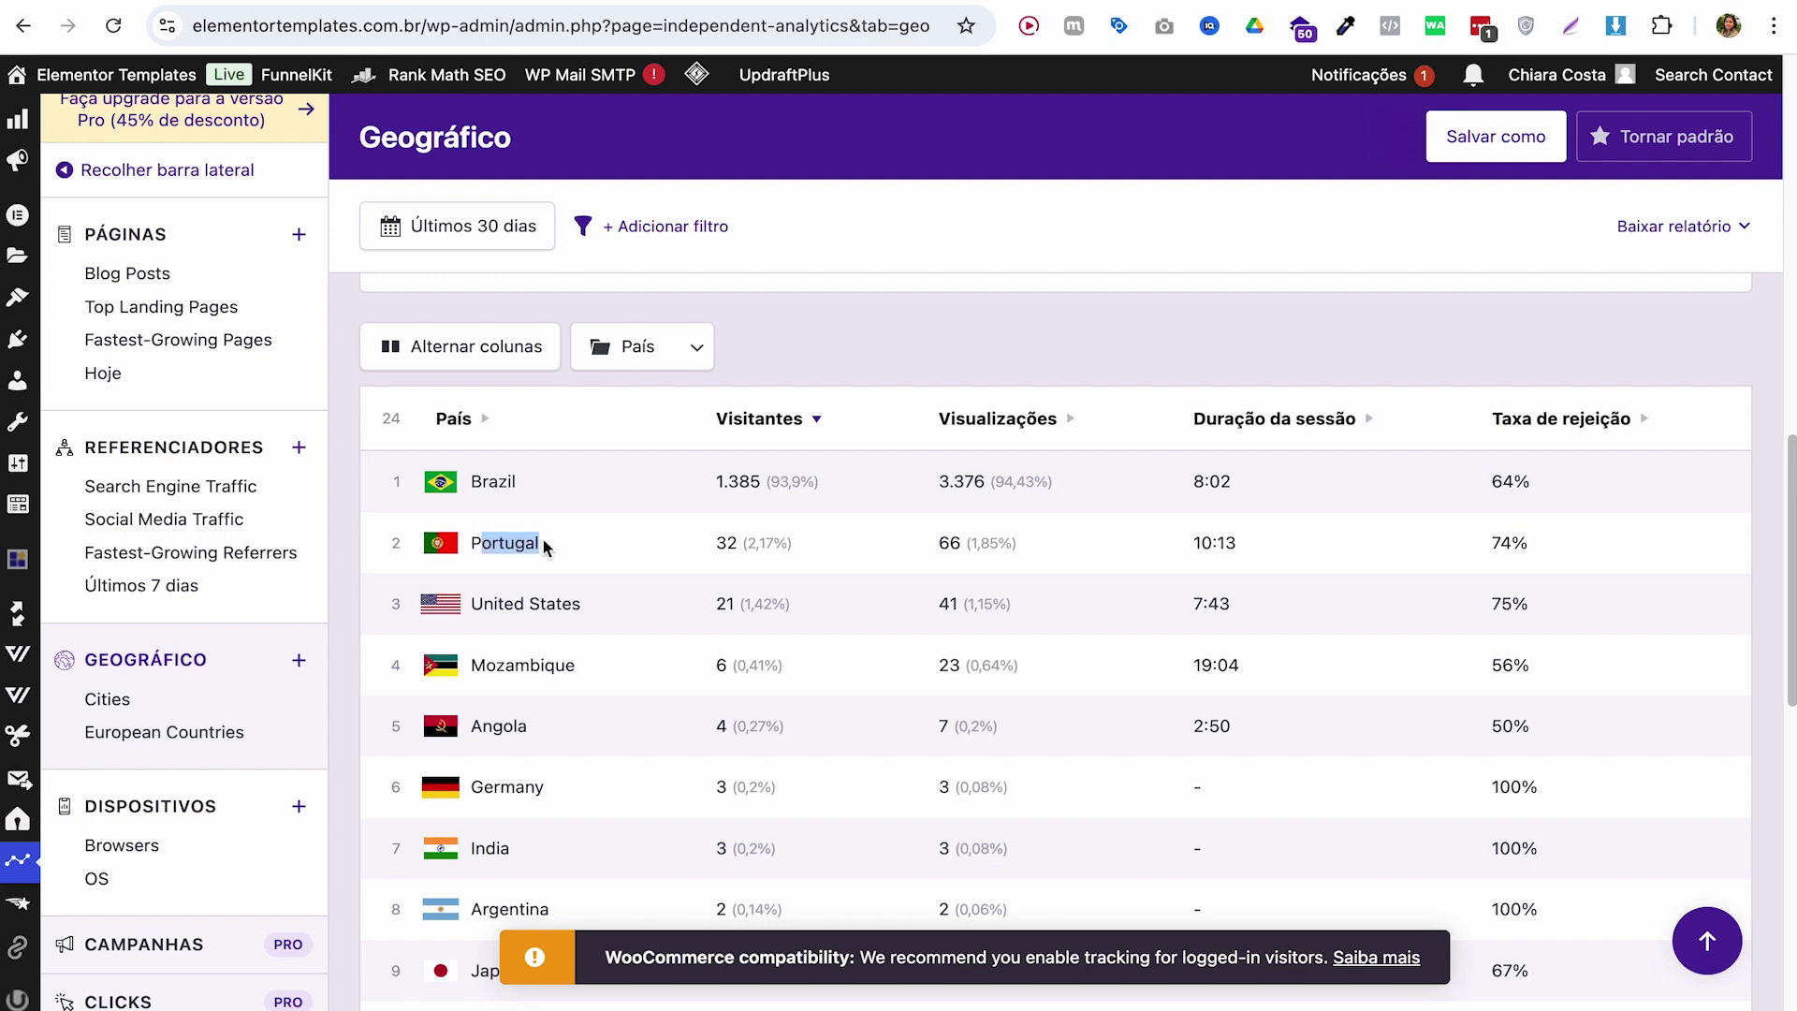
Step: Group the geographic table by Cidade and review the visits per city
{"action": "scroll", "coordinate": [552, 557], "scroll_direction": "down", "scroll_amount": 1}
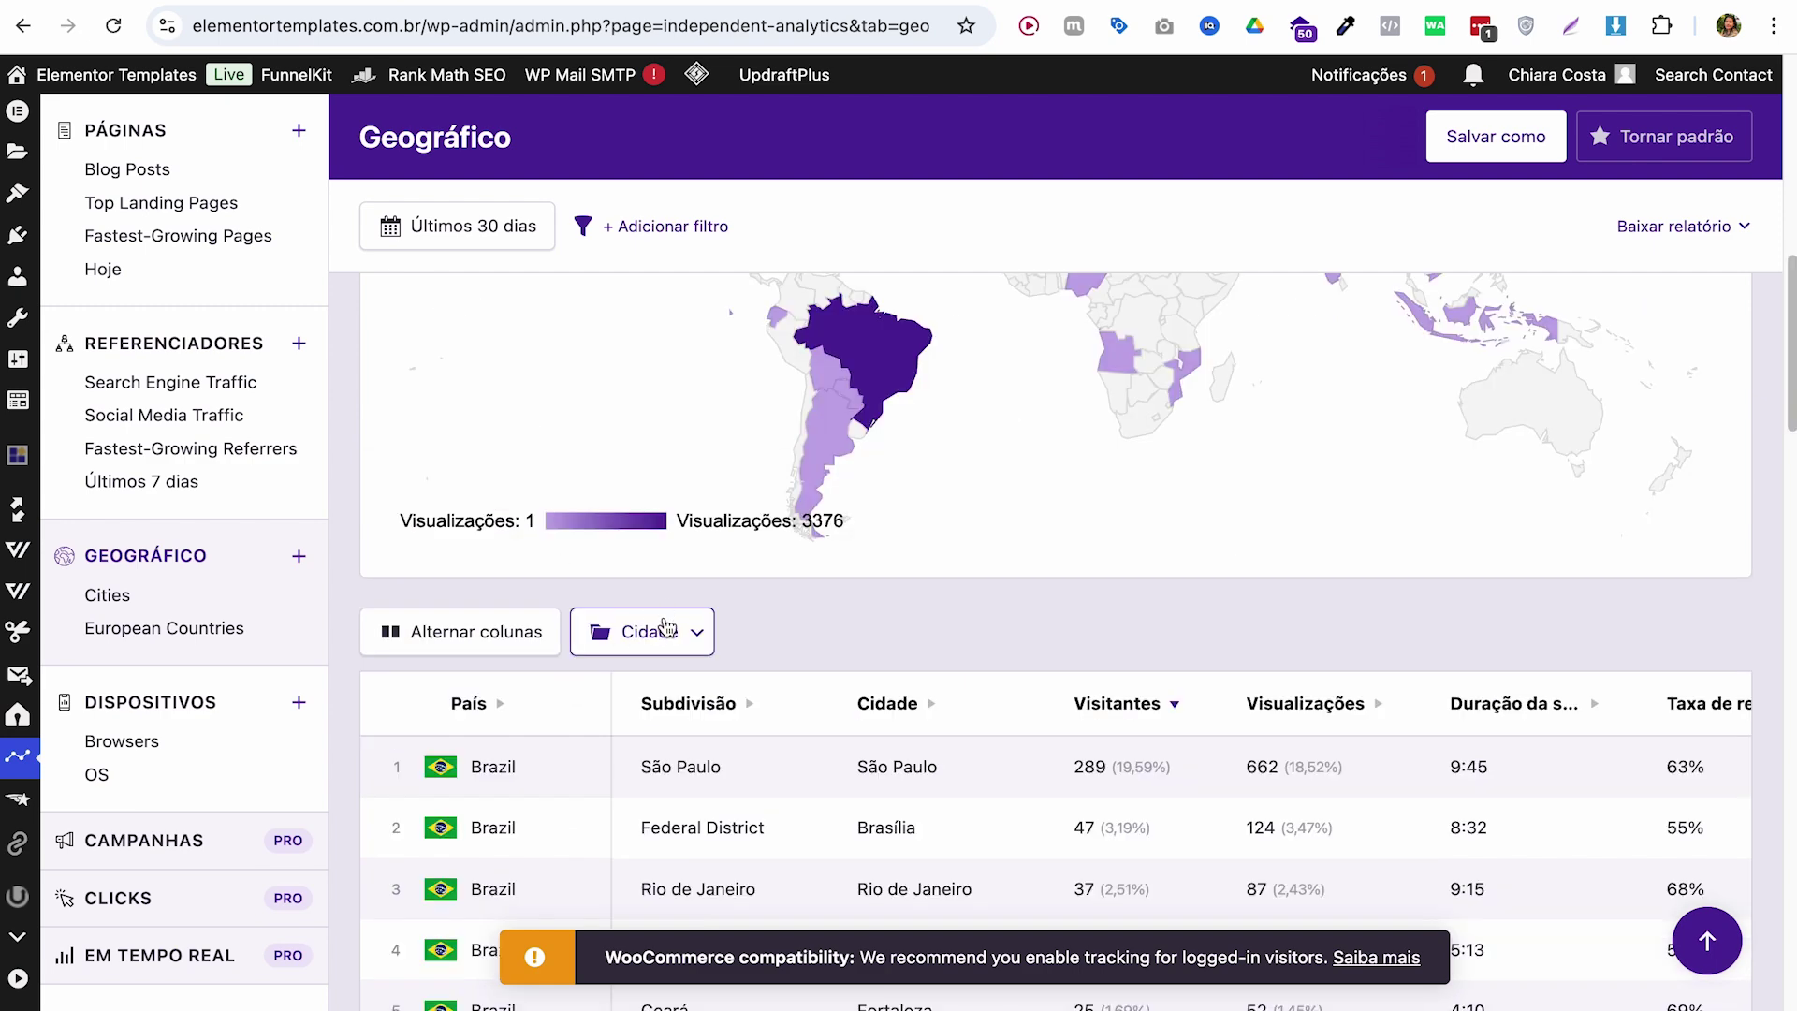
{"action": "left_click", "coordinate": [666, 634]}
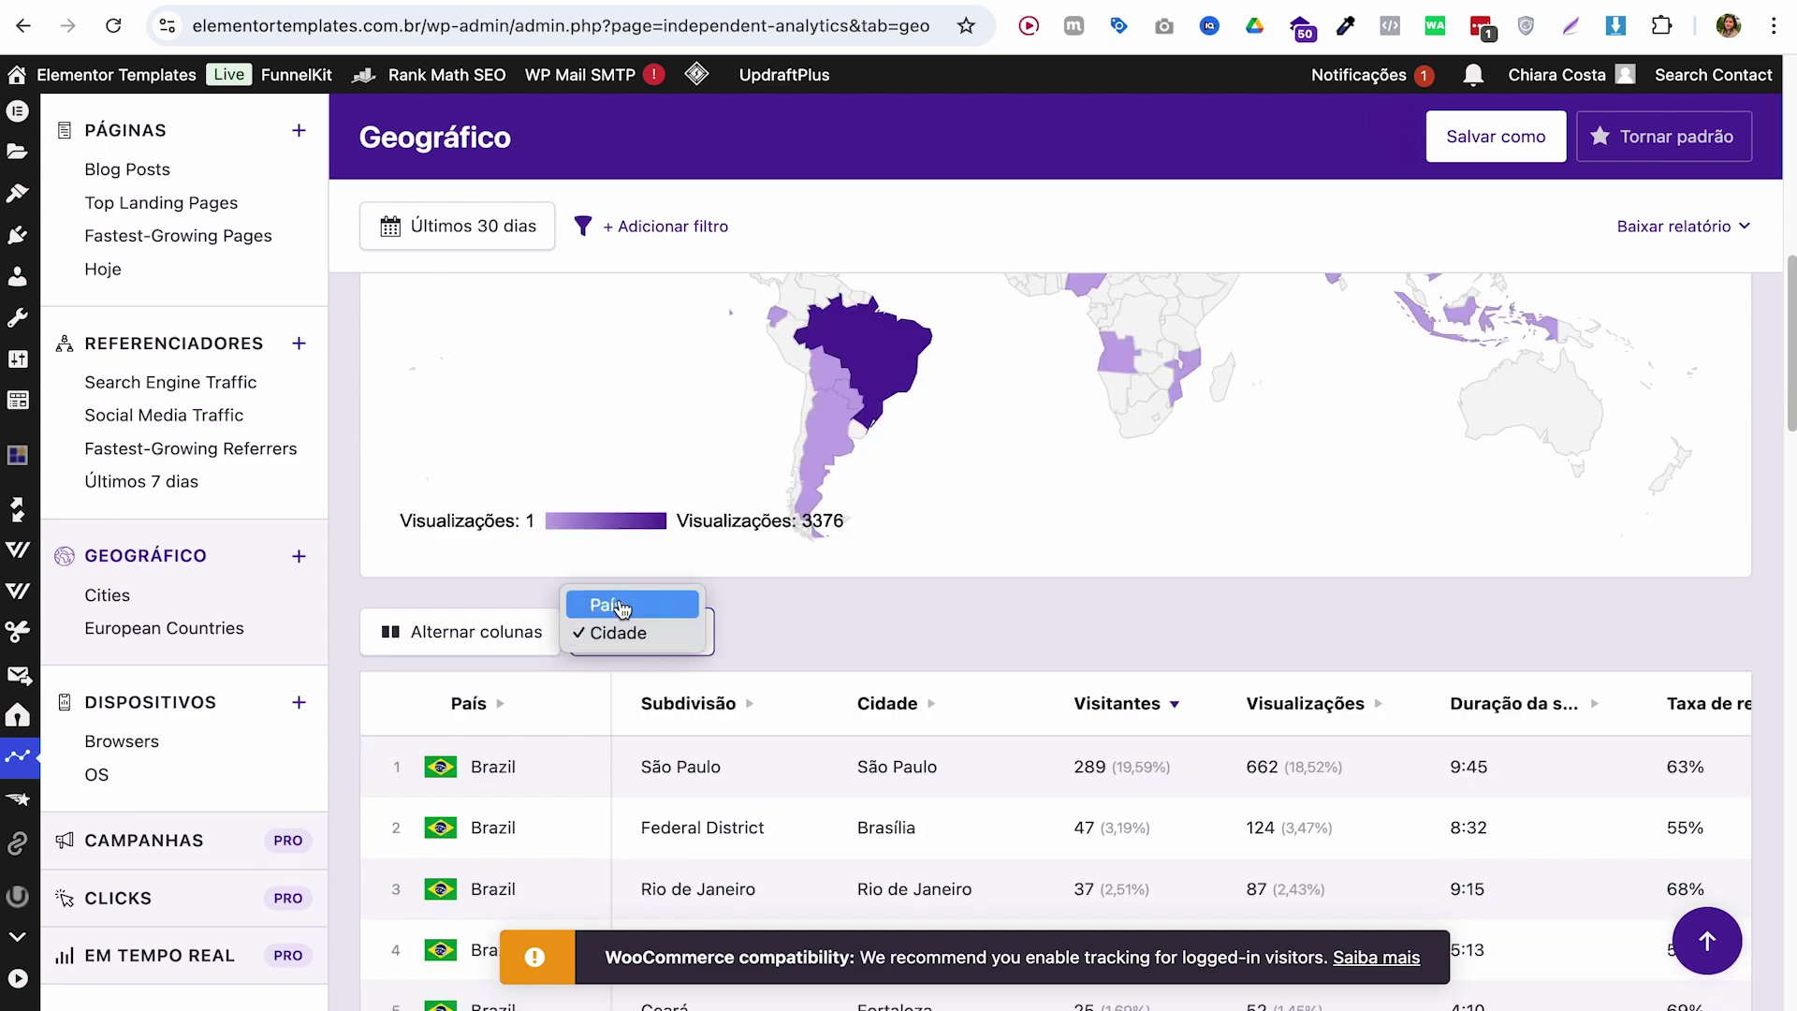
{"action": "left_click", "coordinate": [669, 632]}
{"action": "scroll", "coordinate": [777, 640], "scroll_direction": "down", "scroll_amount": 2}
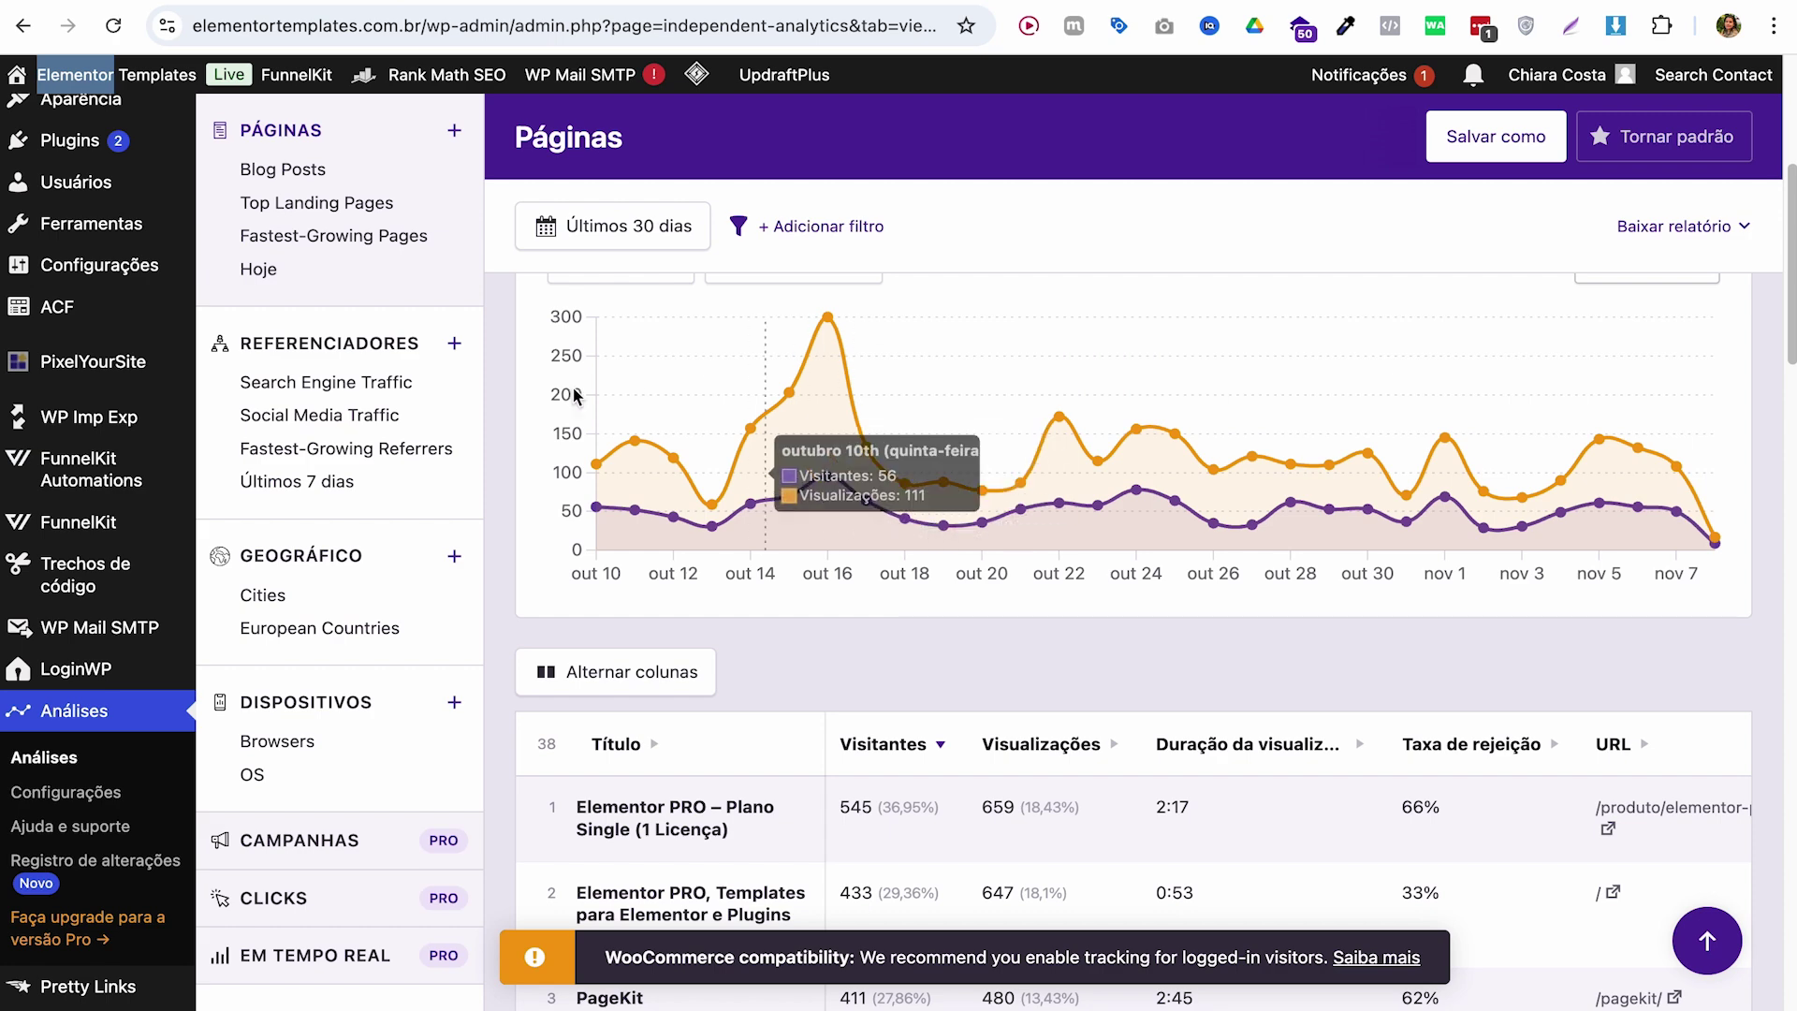
Step: Open the analytics plugin's Configurações, enable Modo escuro, look through the other options and save the settings
{"action": "left_click", "coordinate": [63, 801]}
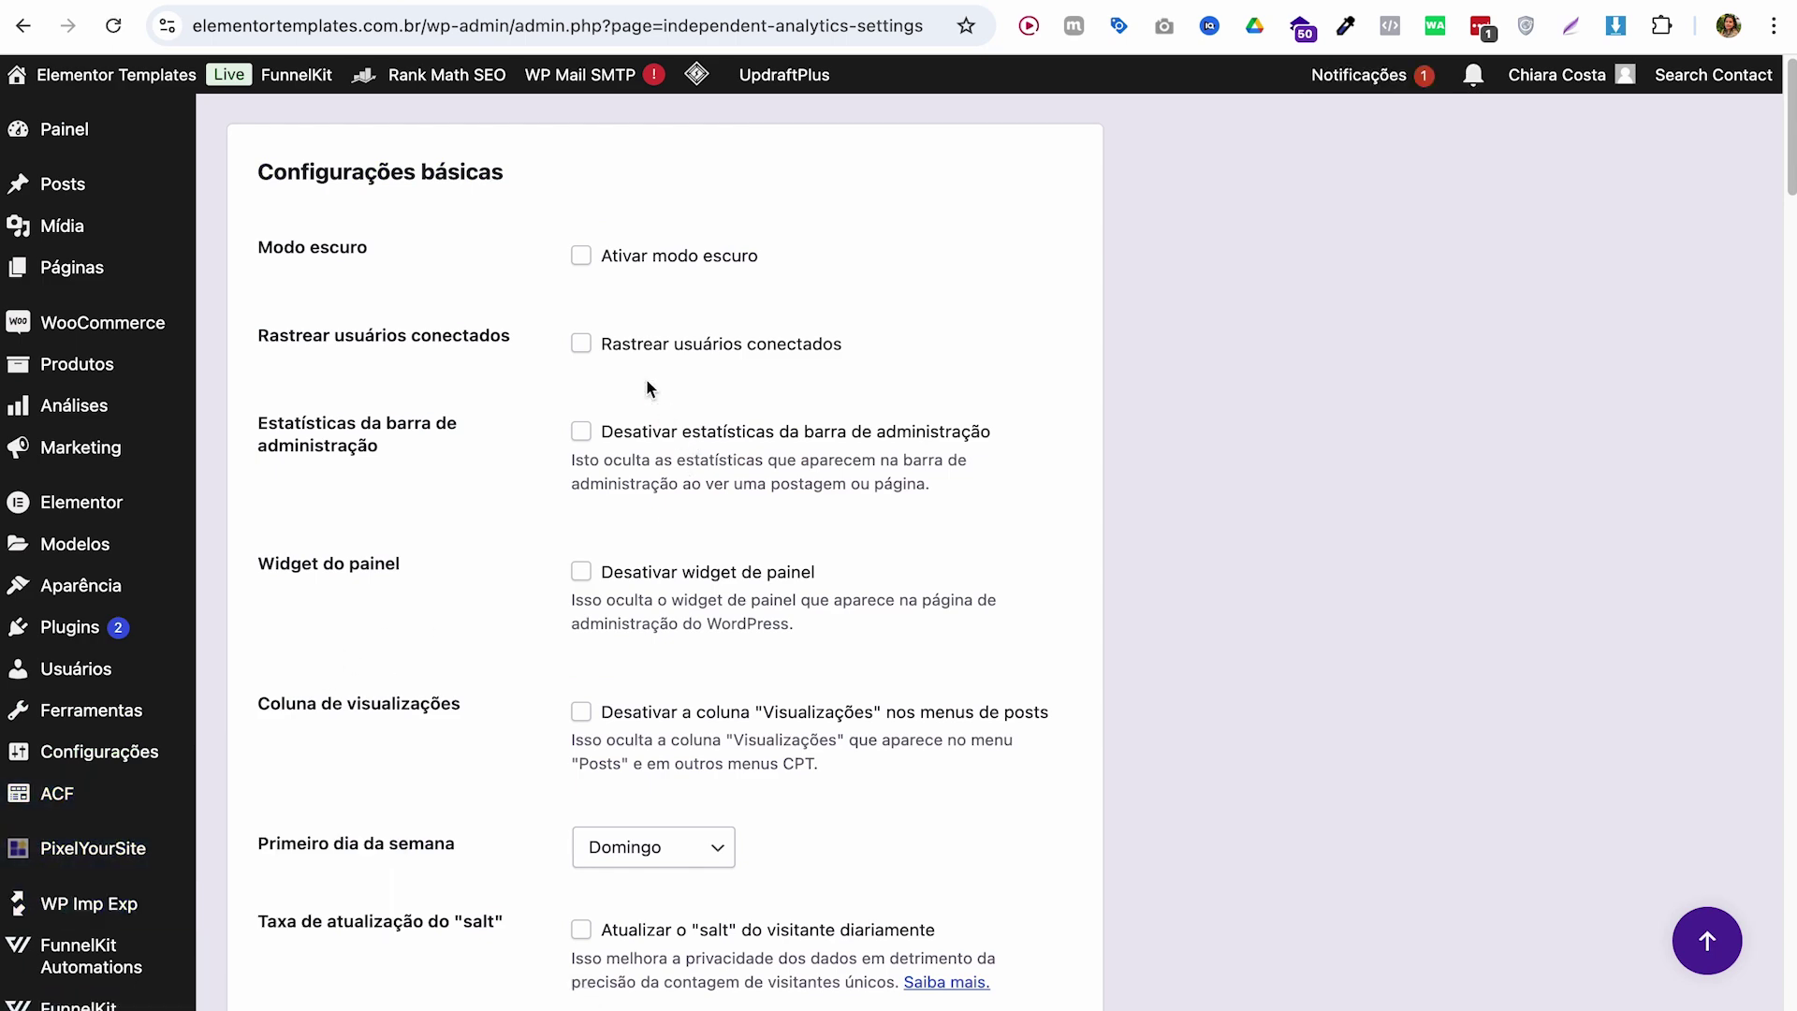
{"action": "left_click", "coordinate": [592, 260]}
{"action": "scroll", "coordinate": [1030, 587], "scroll_direction": "down", "scroll_amount": 8}
{"action": "scroll", "coordinate": [314, 889], "scroll_direction": "down", "scroll_amount": 5}
{"action": "scroll", "coordinate": [314, 889], "scroll_direction": "up", "scroll_amount": 12}
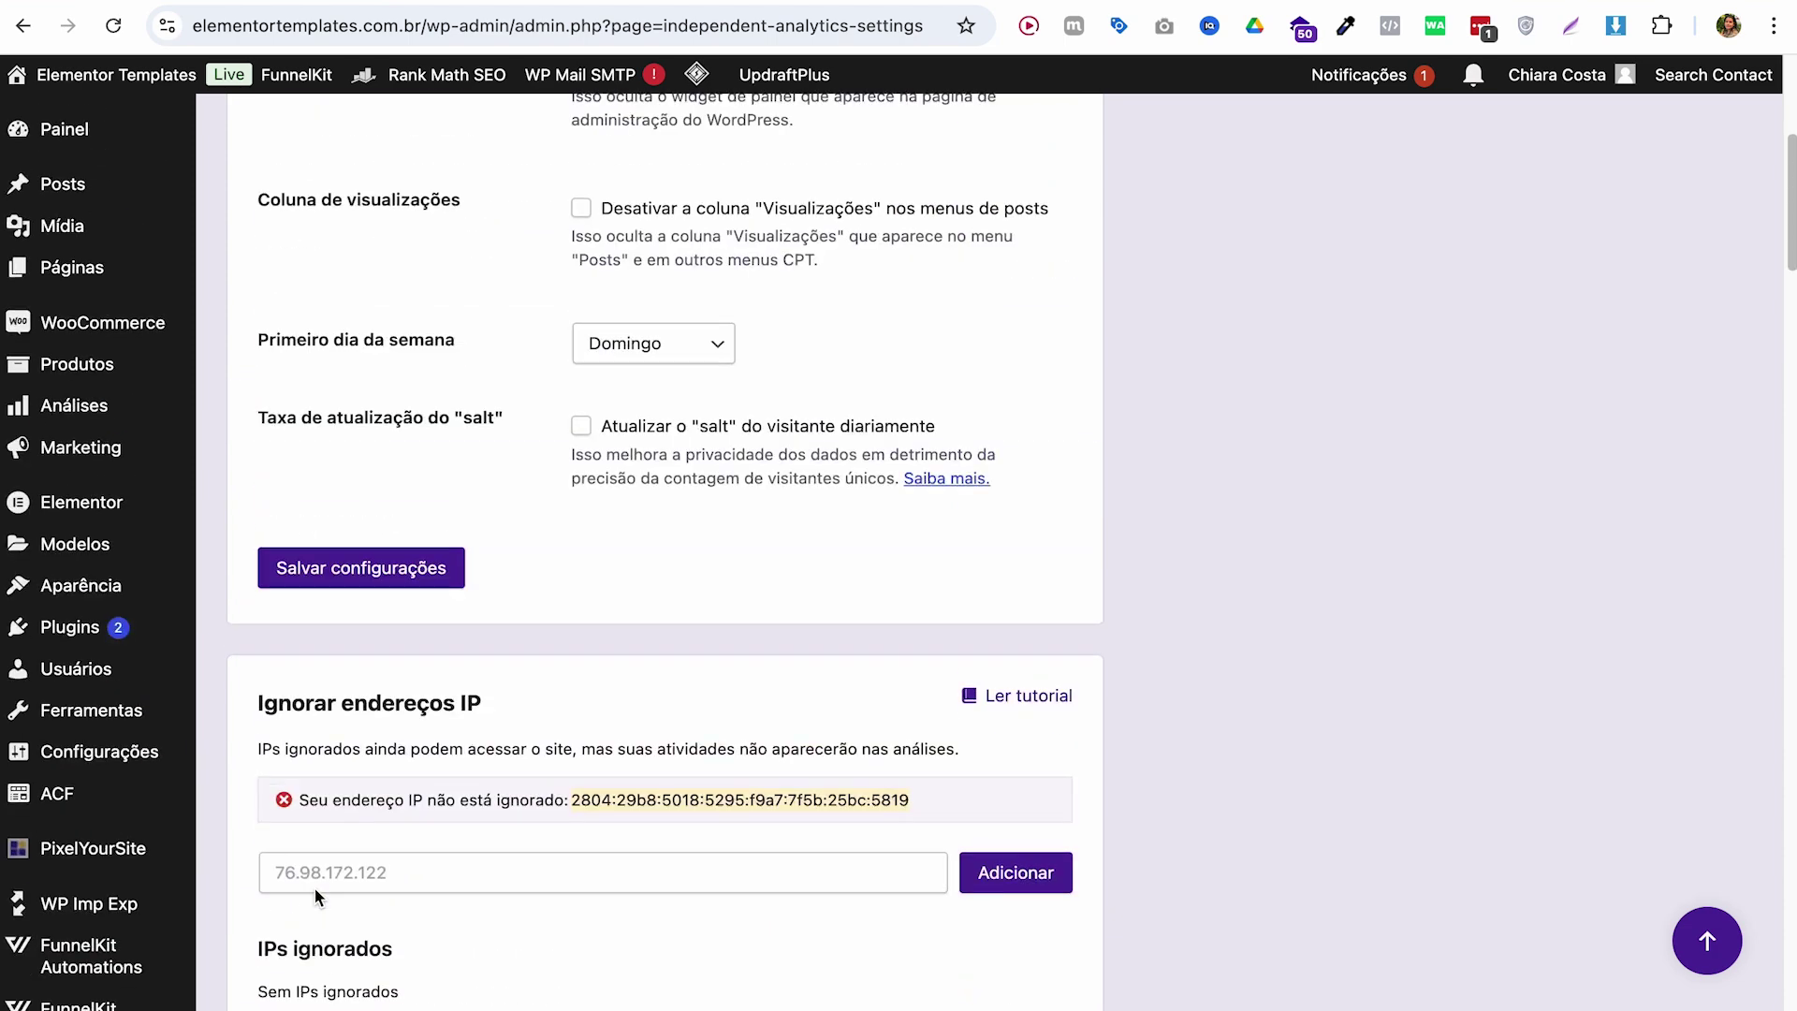
{"action": "left_click", "coordinate": [332, 981]}
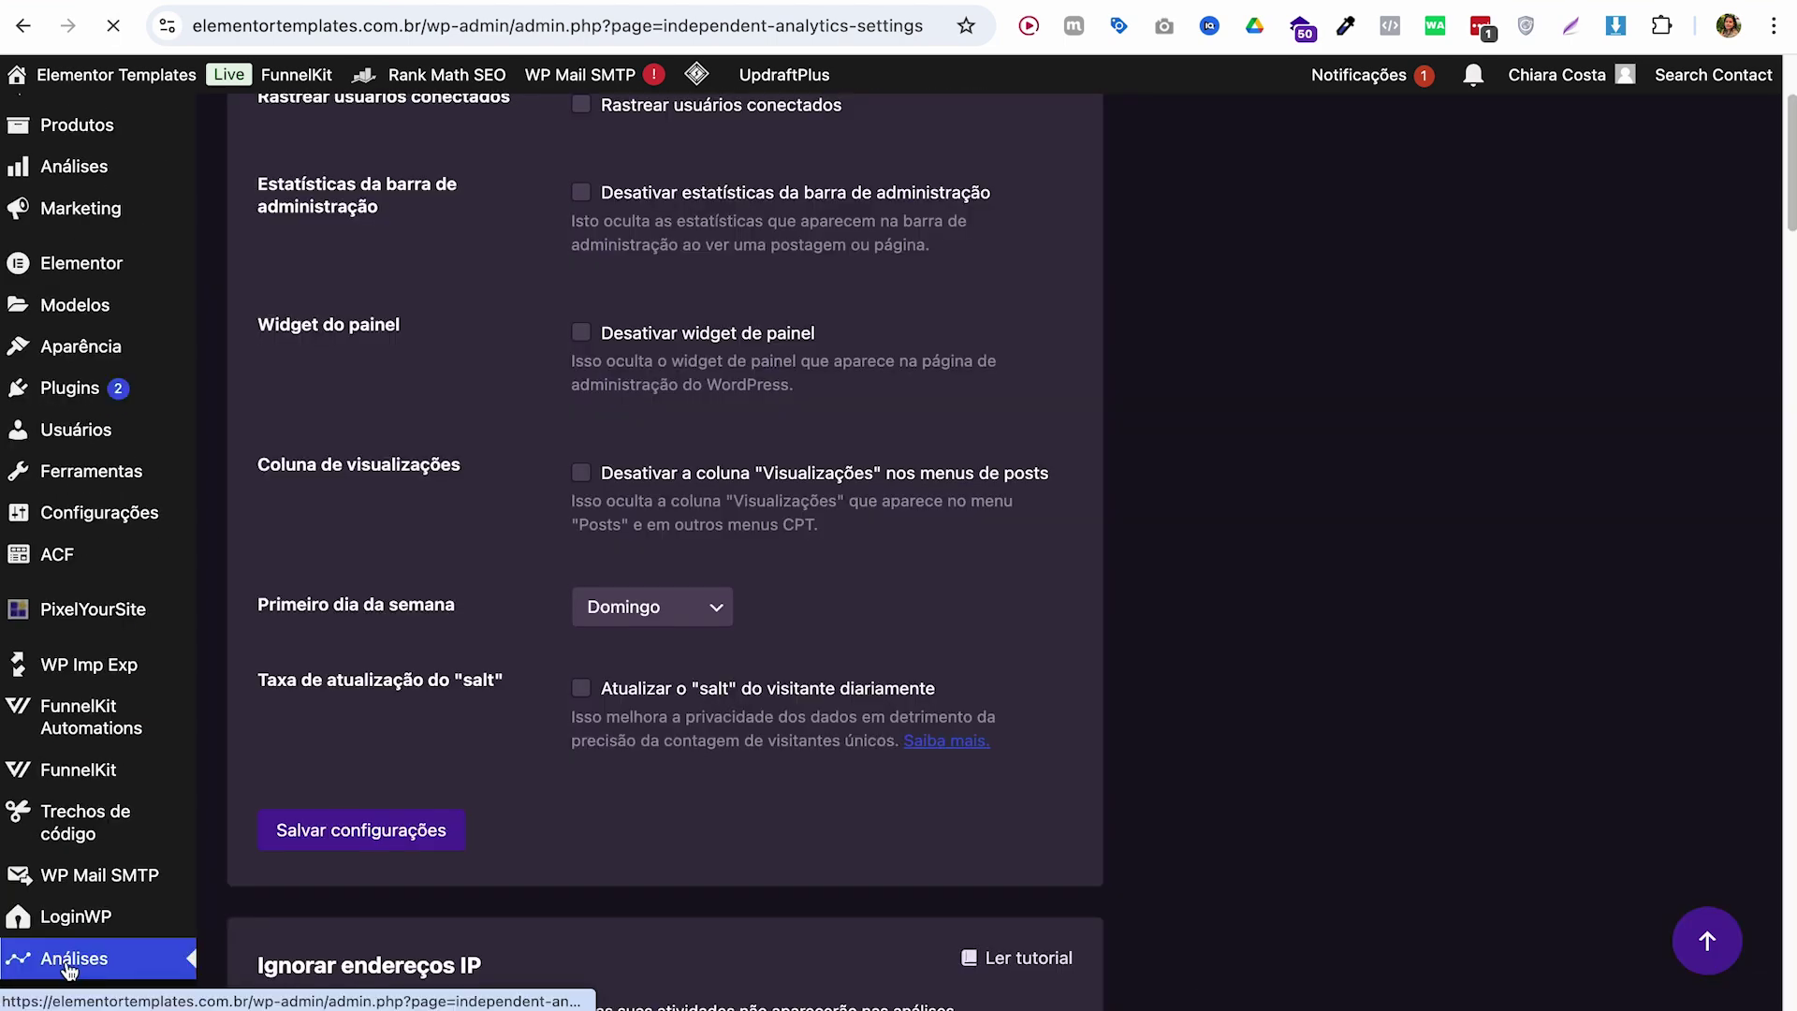
Step: Review the Páginas report in dark mode, and return to the plugin's settings page
{"action": "left_click", "coordinate": [68, 965]}
{"action": "scroll", "coordinate": [831, 552], "scroll_direction": "down", "scroll_amount": 5}
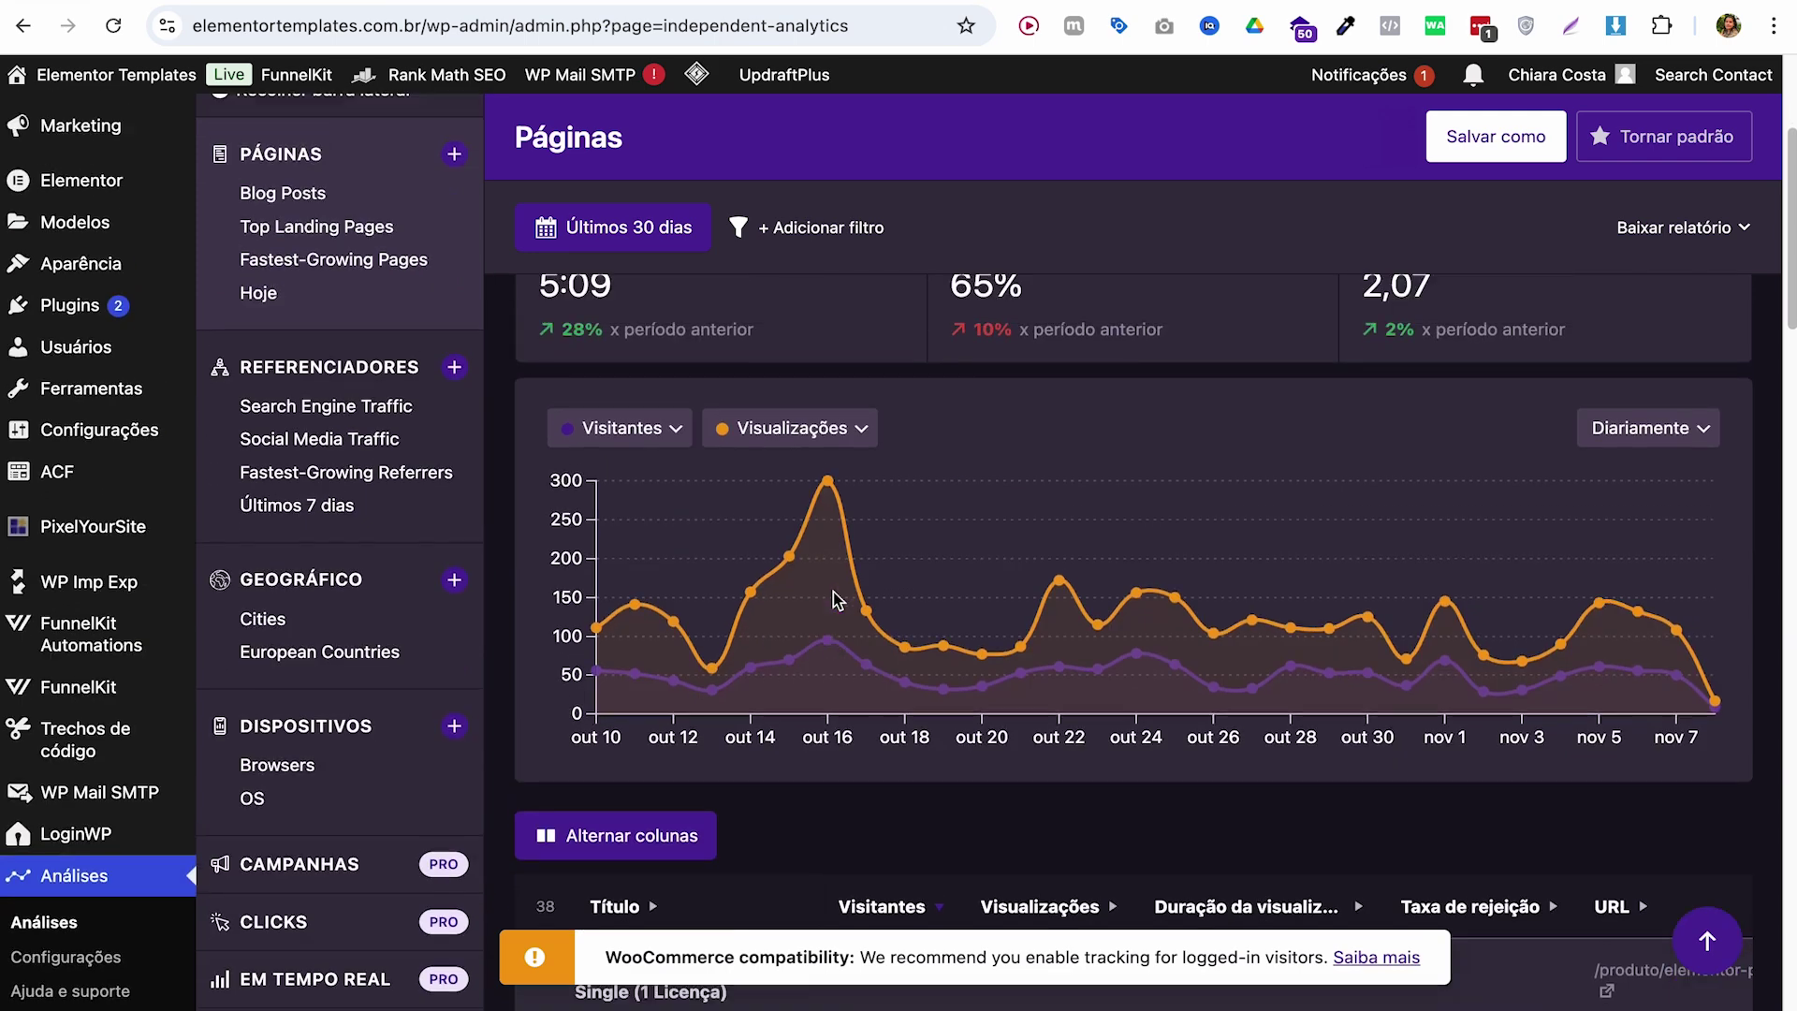
{"action": "scroll", "coordinate": [835, 598], "scroll_direction": "up", "scroll_amount": 3}
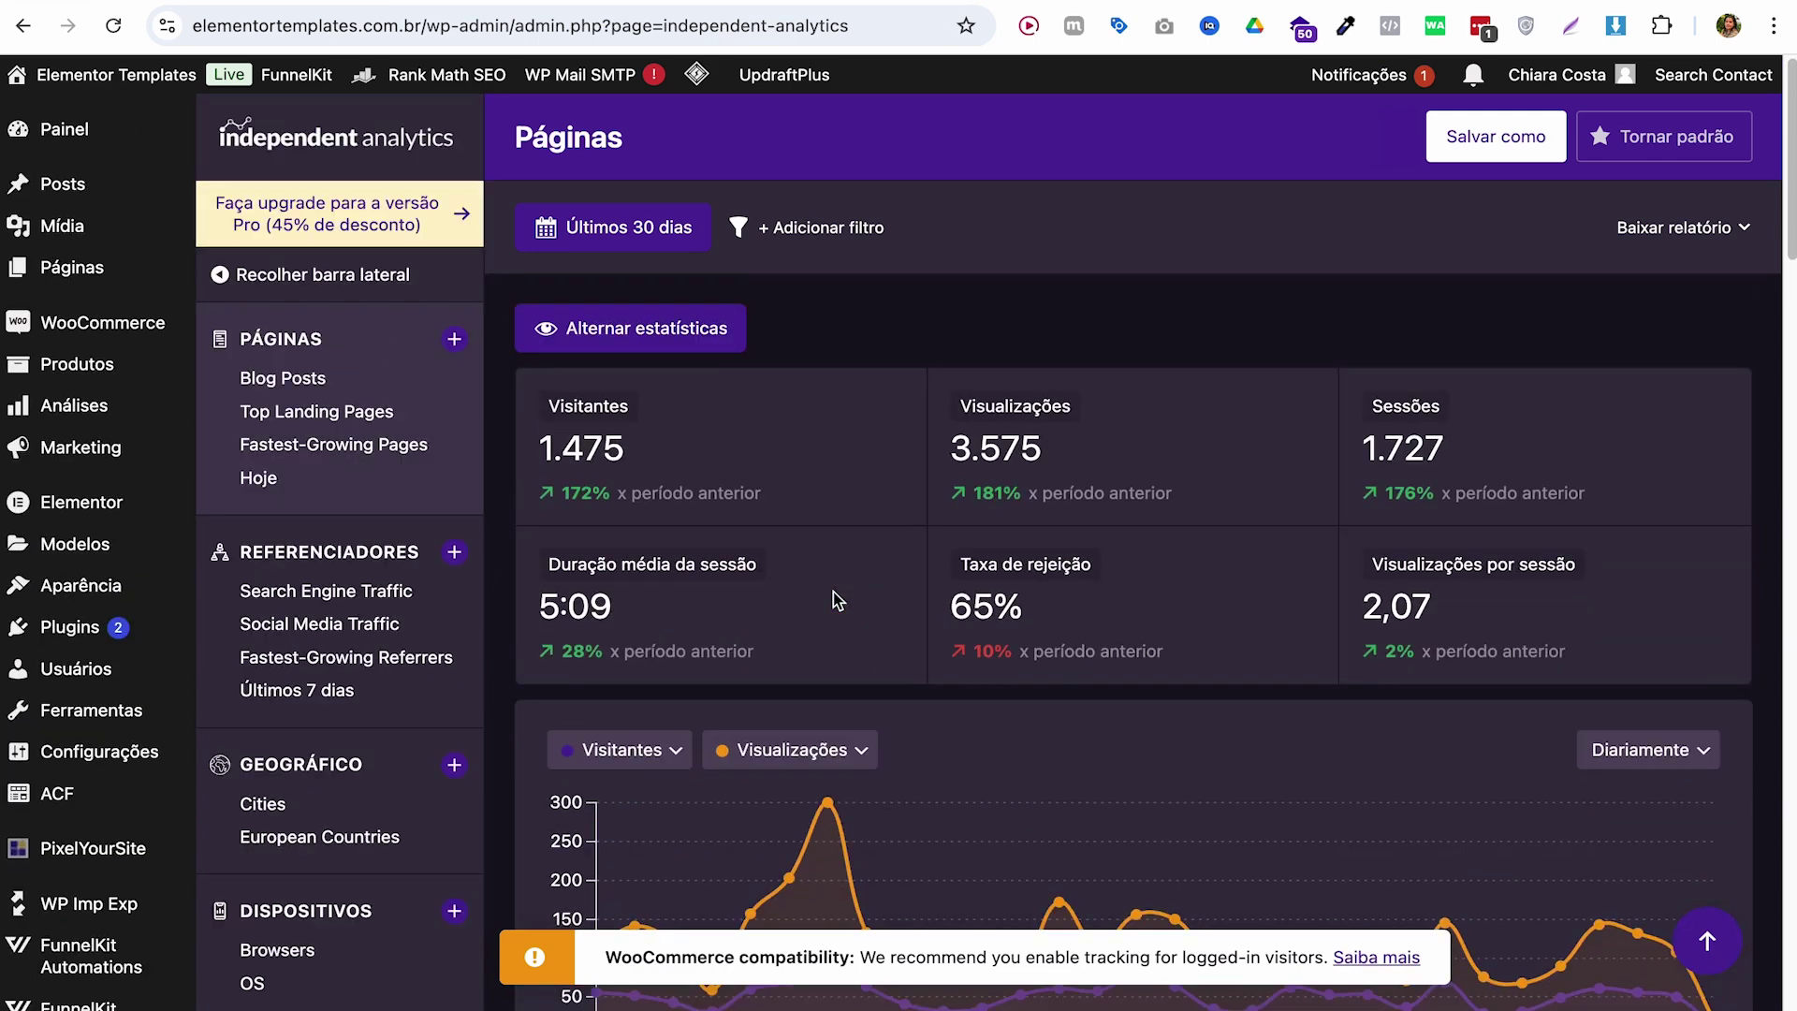
{"action": "key", "text": "alt+Left"}
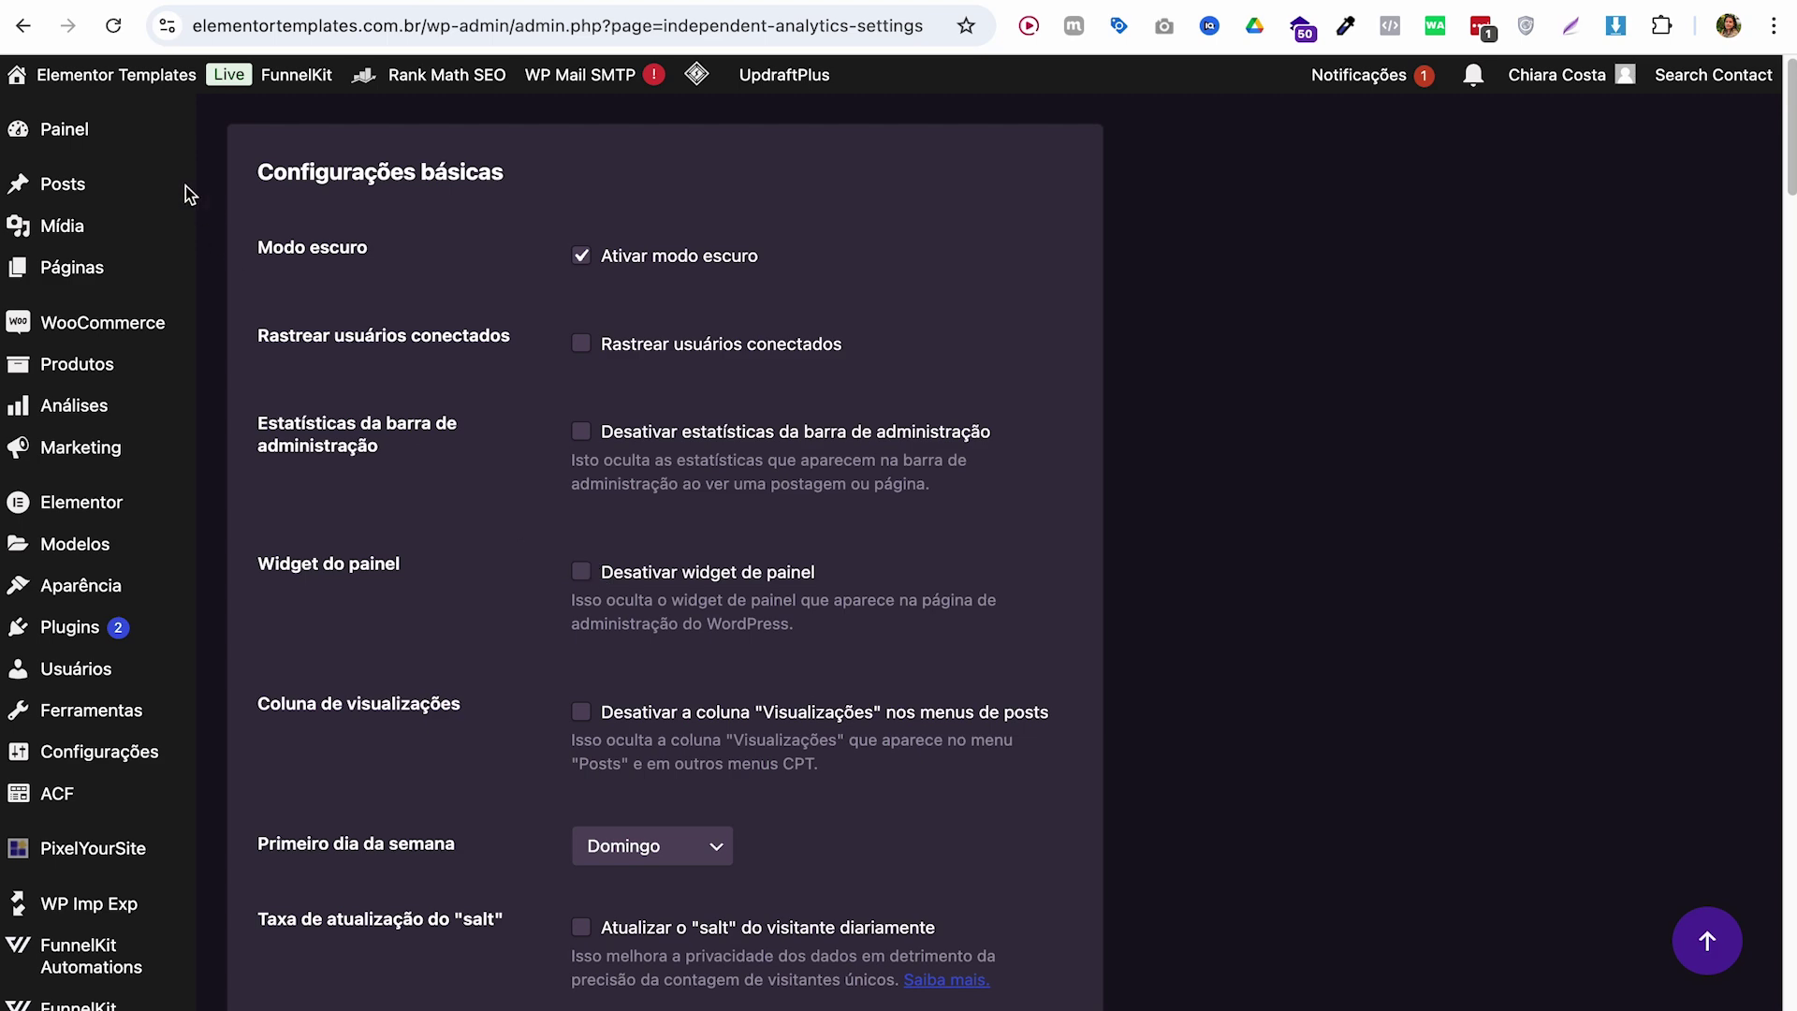
Step: Open the WordPress Painel in a new tab to view its Análises widget, and close that tab
{"action": "right_click", "coordinate": [52, 142]}
{"action": "left_click", "coordinate": [116, 182]}
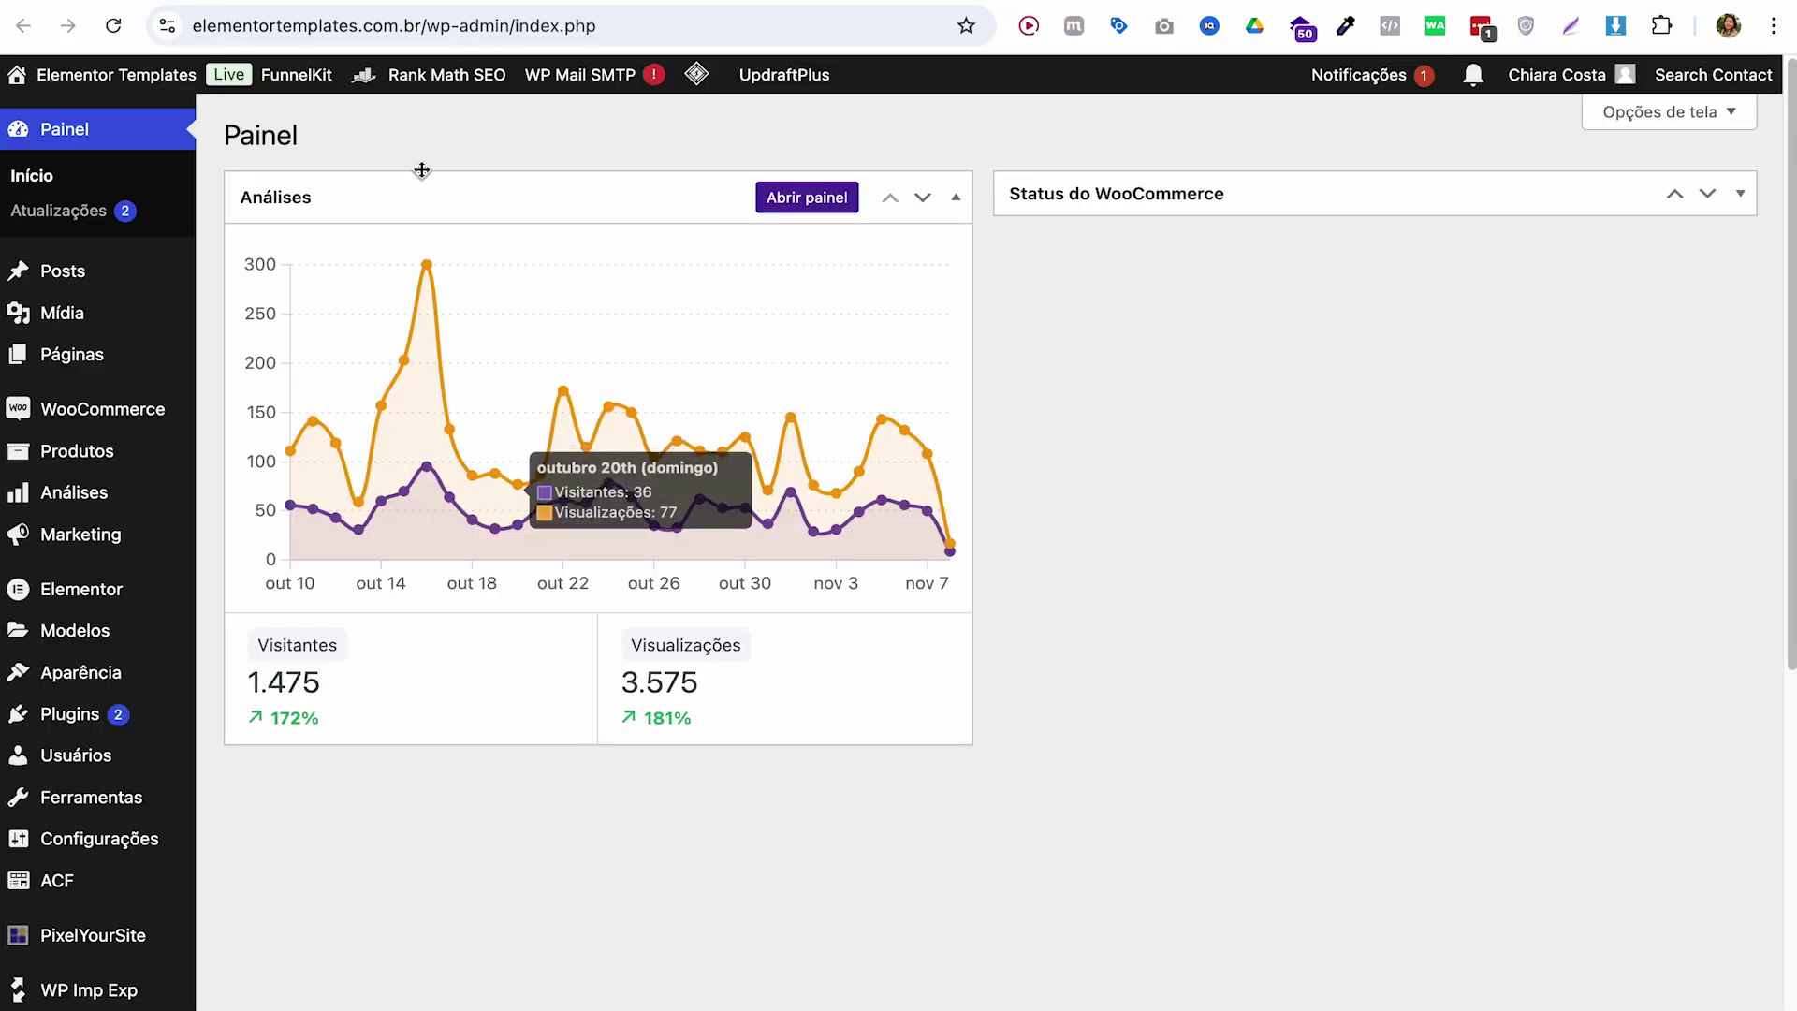
{"action": "key", "text": "super+w"}
Step: Try the Desativar estatísticas da barra de administração option, checking the admin bar's view count on the Elementor Pro product page, and clear it again
{"action": "left_click", "coordinate": [581, 434]}
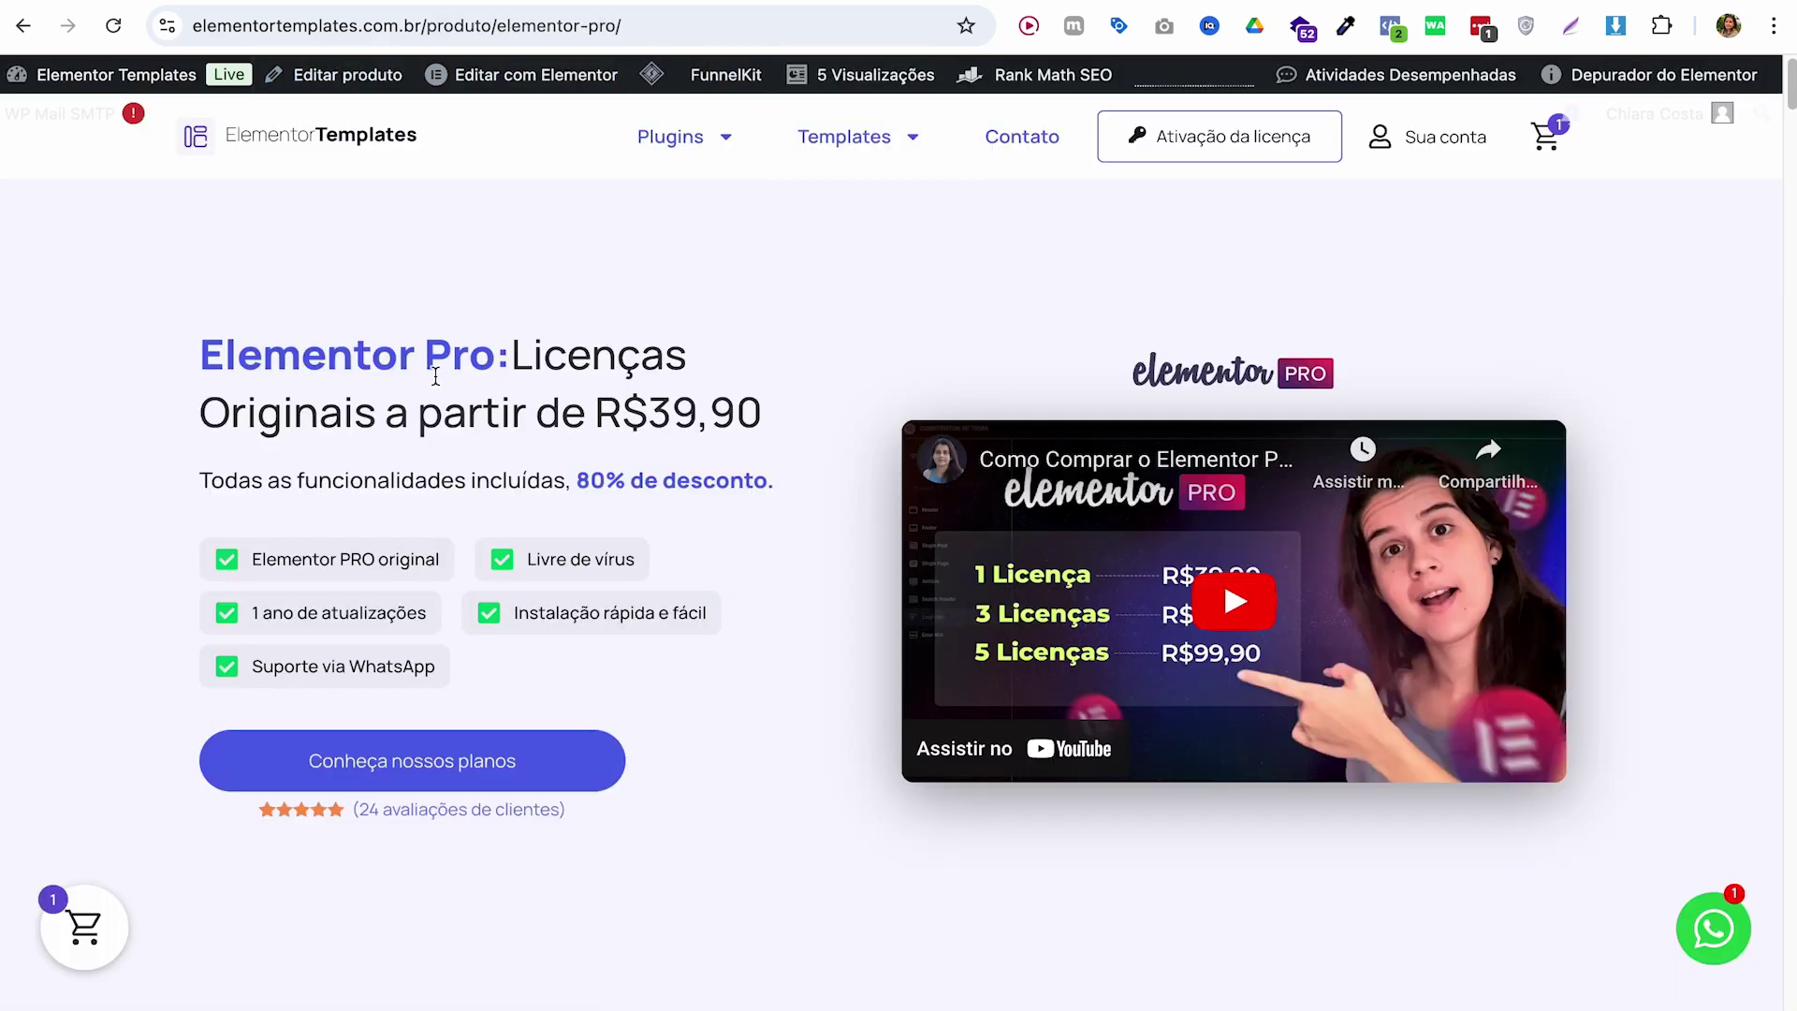
{"action": "scroll", "coordinate": [412, 369], "scroll_direction": "down", "scroll_amount": 4}
{"action": "scroll", "coordinate": [389, 359], "scroll_direction": "up", "scroll_amount": 4}
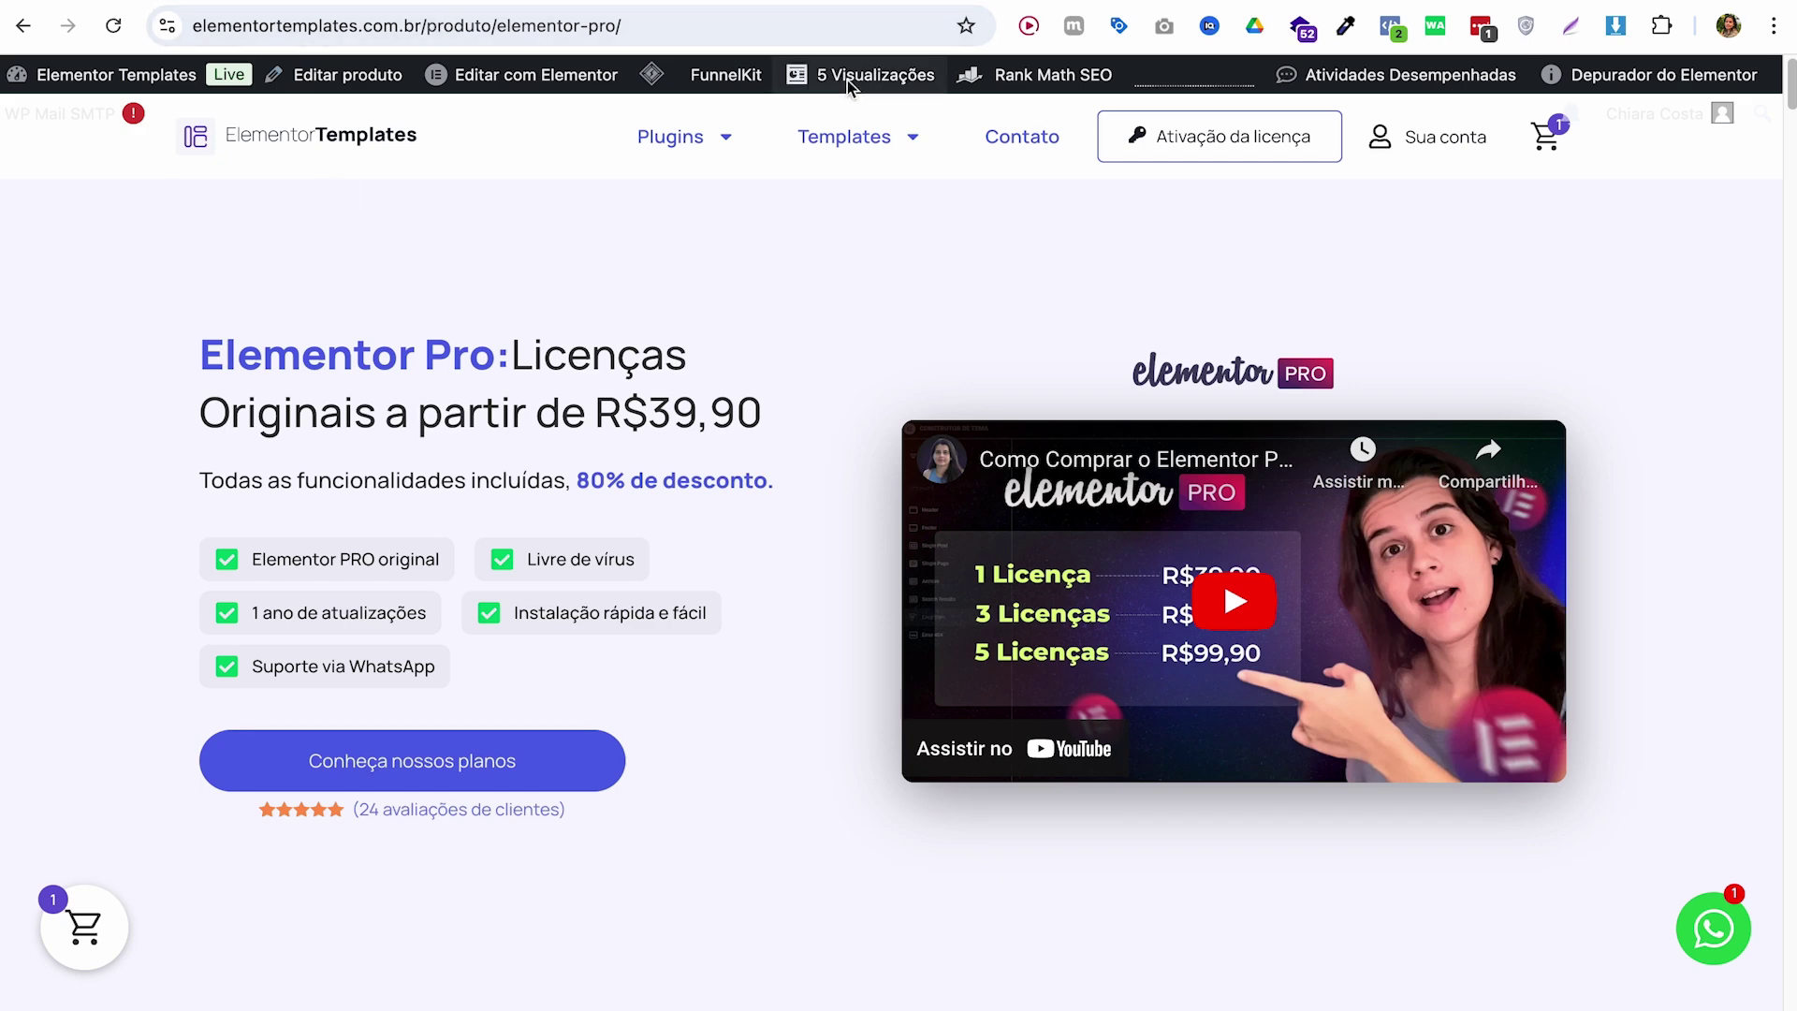
{"action": "mouse_move", "coordinate": [847, 79]}
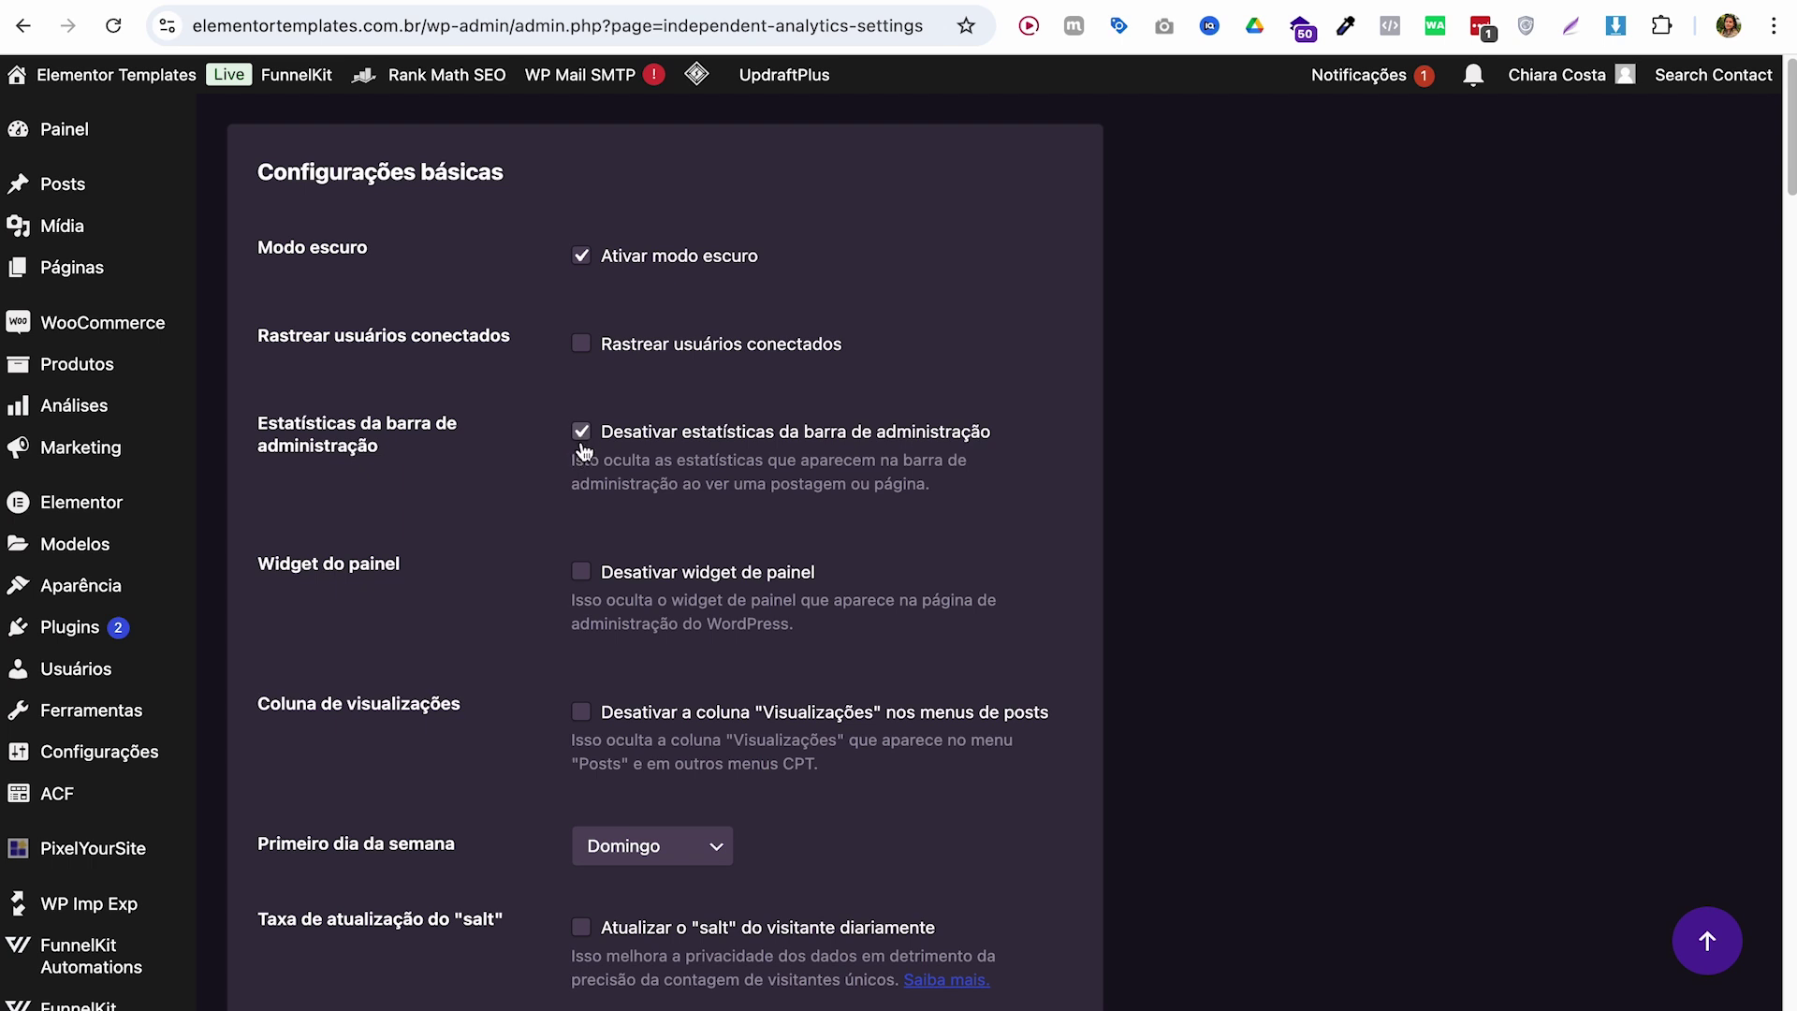
{"action": "left_click", "coordinate": [581, 444]}
{"action": "scroll", "coordinate": [588, 692], "scroll_direction": "down", "scroll_amount": 5}
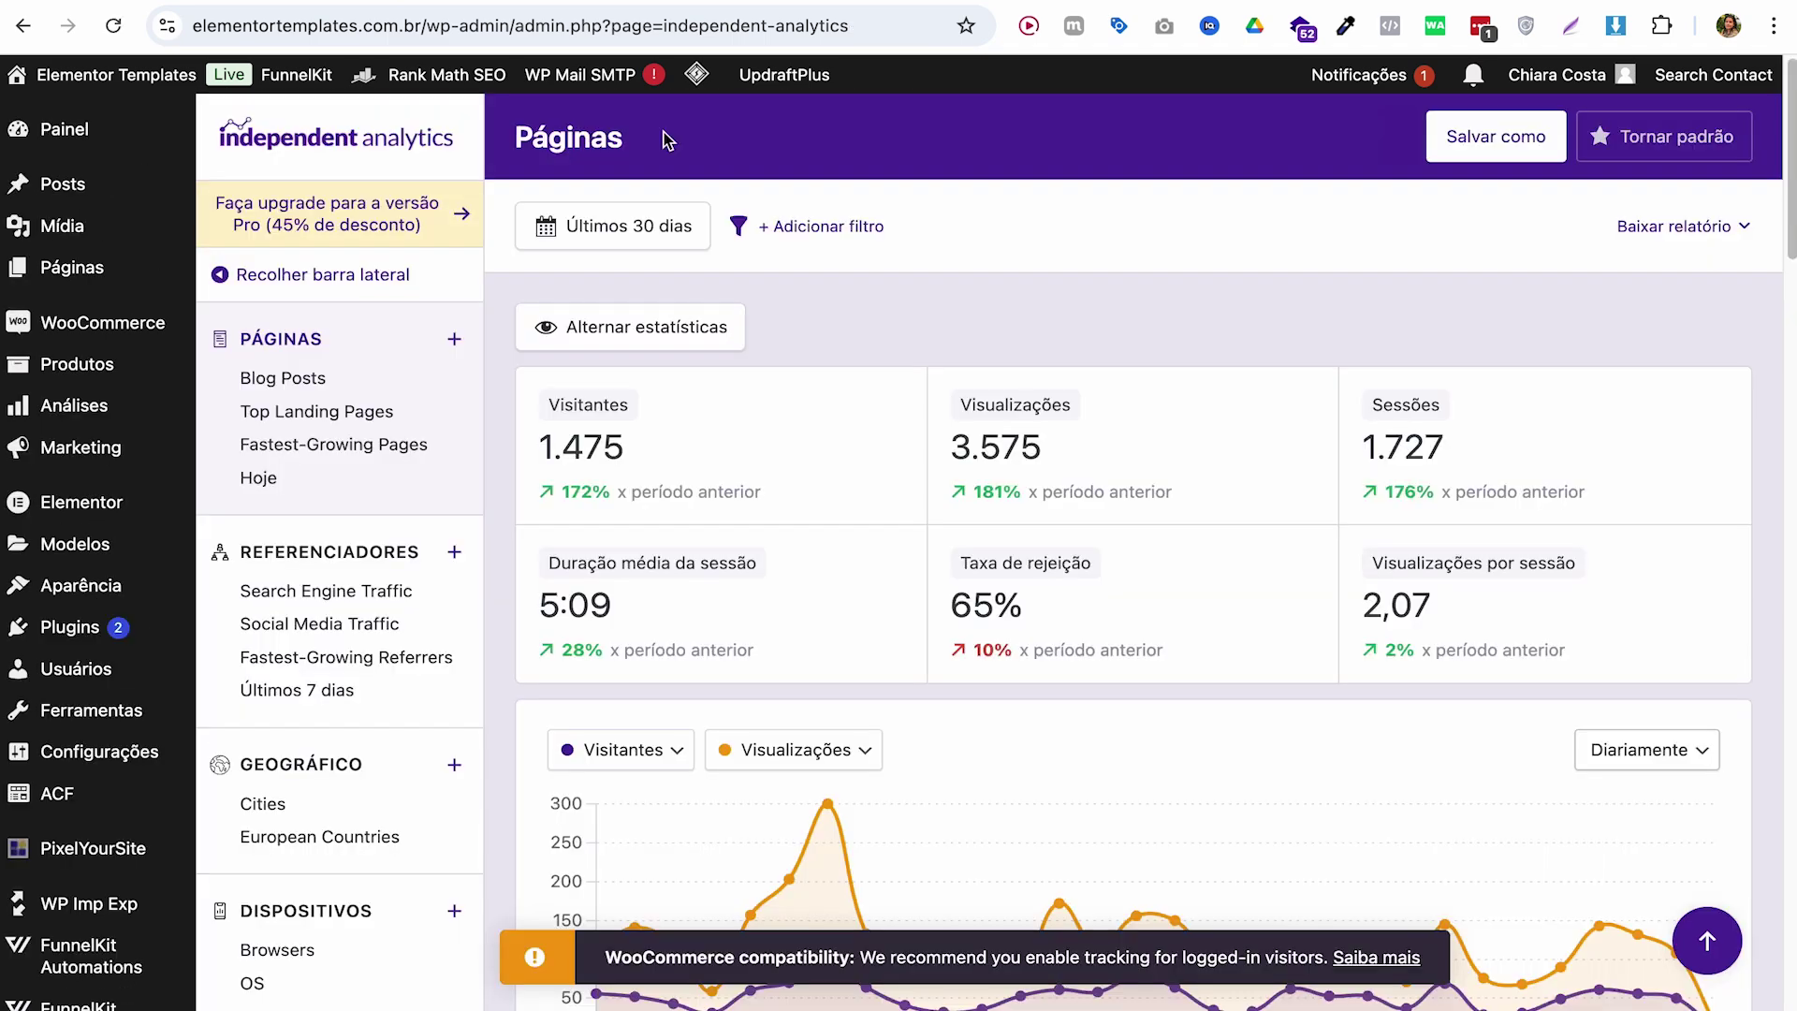